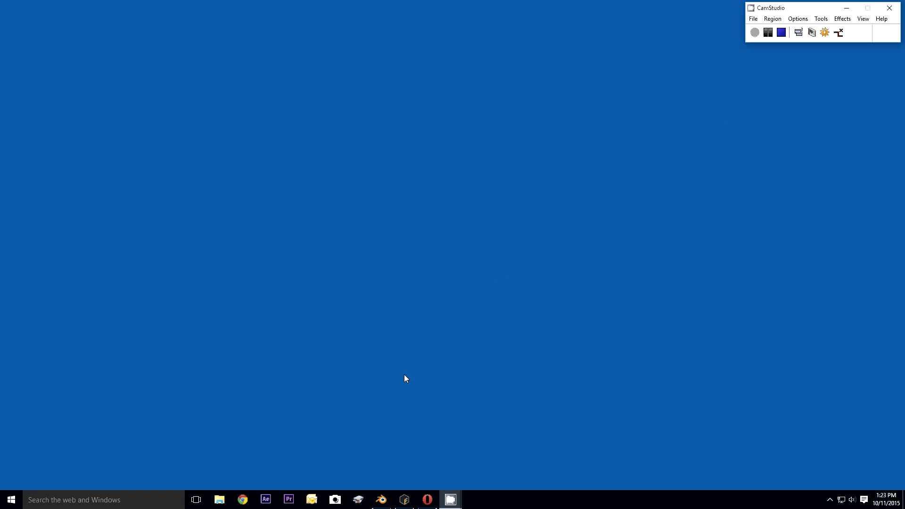
Step: Launch Mixamo Fuse and open FemaleZombie1.fuse, discarding unsaved changes to the current model
click(404, 500)
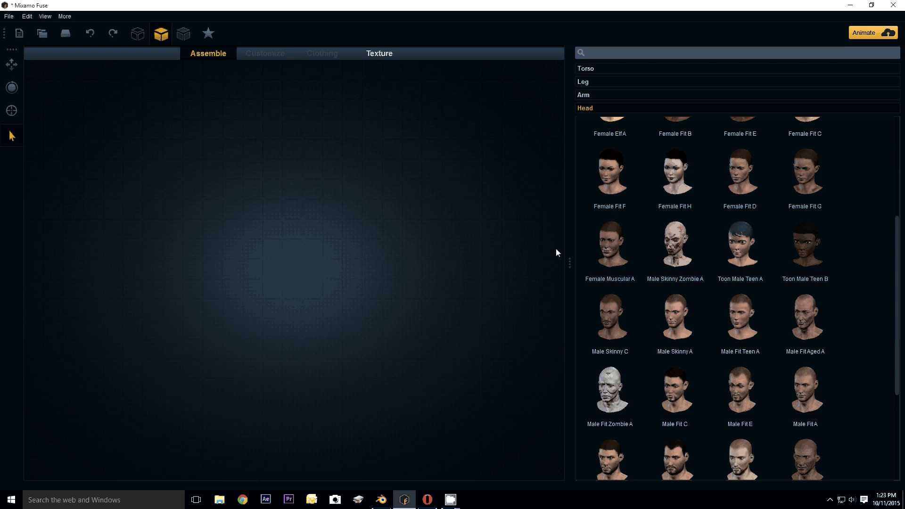
scroll(865, 257, down, 3)
scroll(865, 259, up, 7)
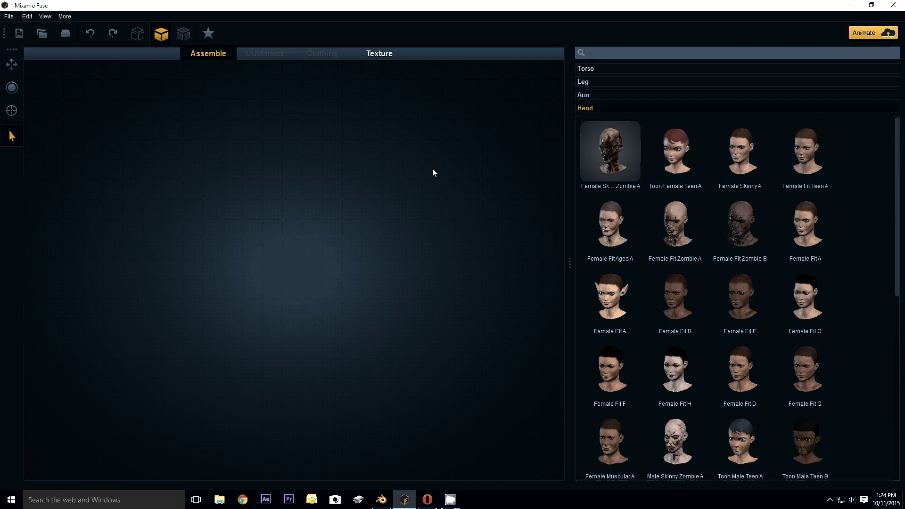
click(10, 16)
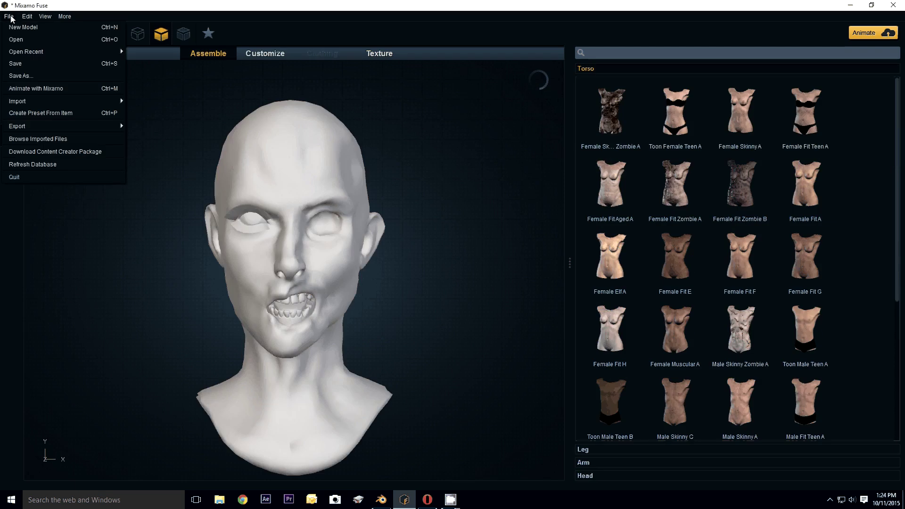
click(16, 39)
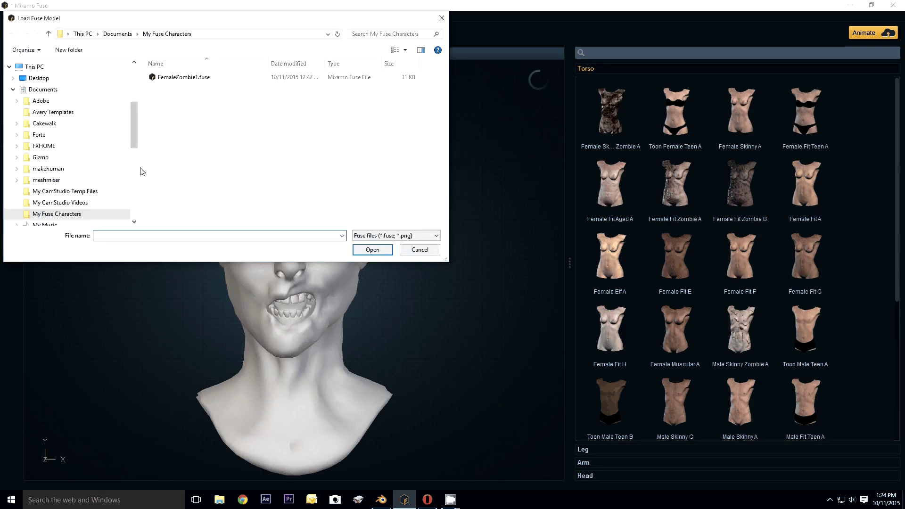
click(373, 250)
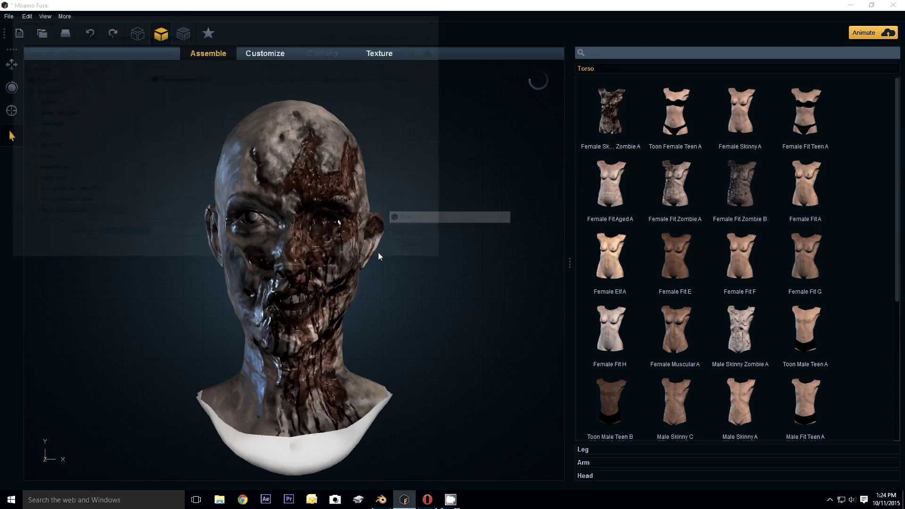
click(449, 262)
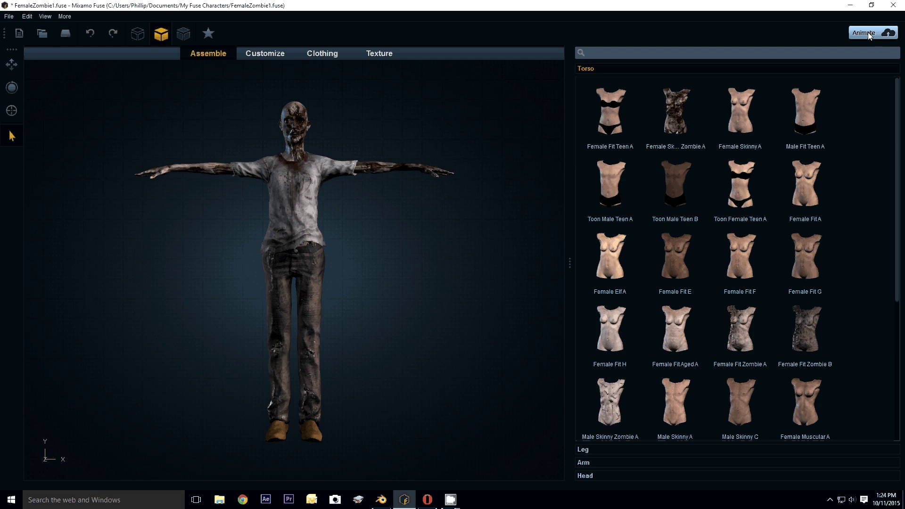
Step: Send the zombie character from Fuse to Mixamo via Animate and upload it for rigging
click(869, 34)
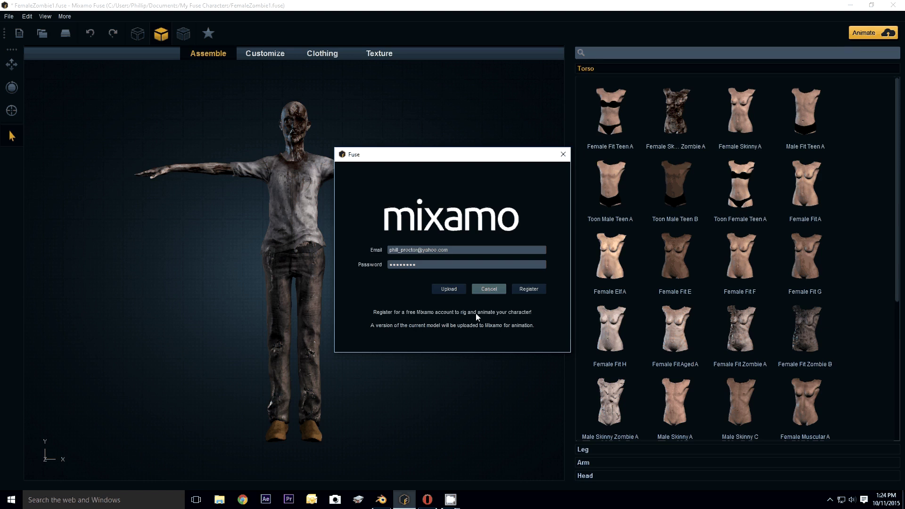
click(449, 289)
click(451, 500)
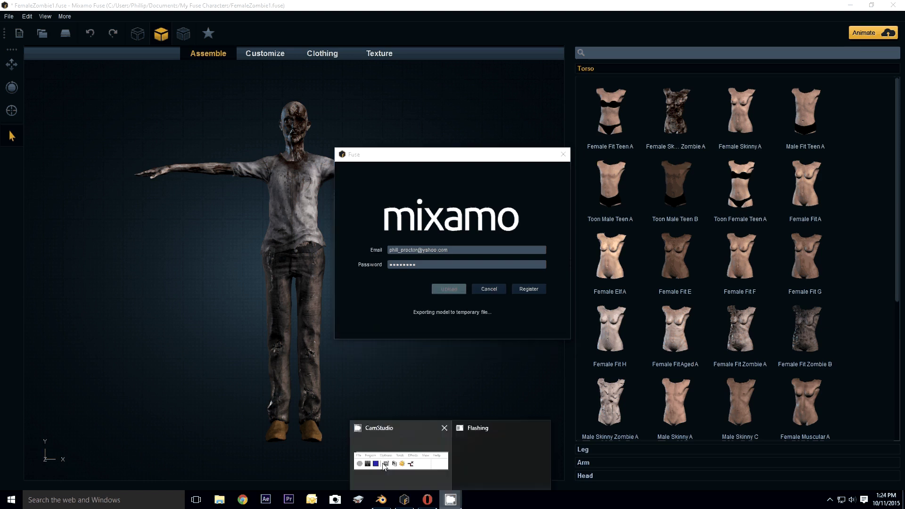
click(384, 467)
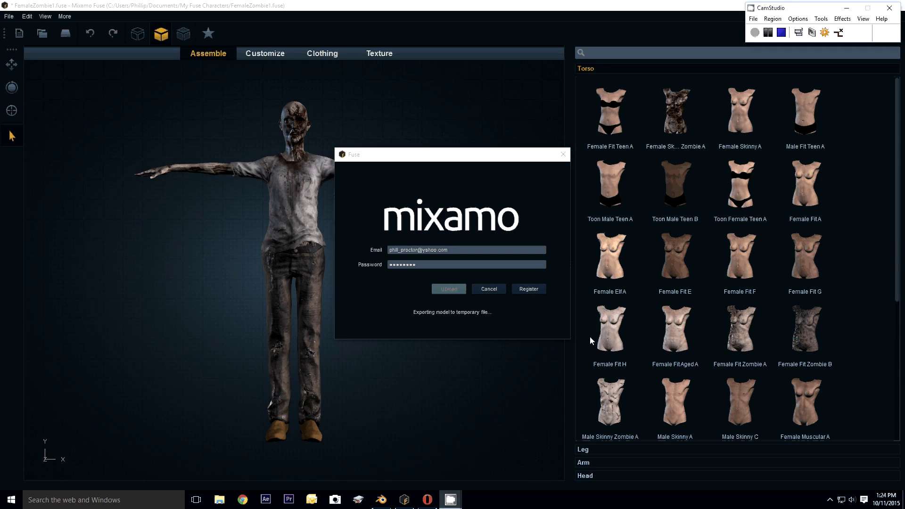
click(768, 33)
click(755, 33)
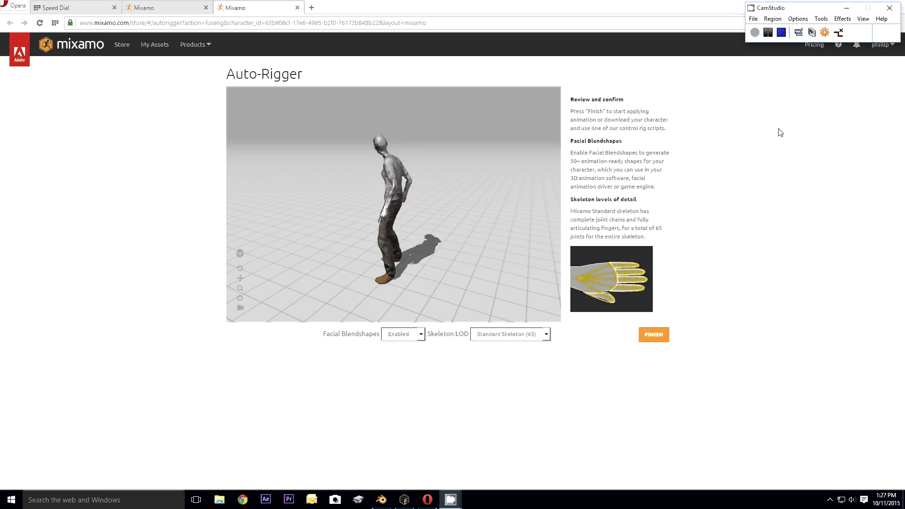
Step: Finish auto-rigging FemaleZombie1 and proceed to the animation store
click(363, 195)
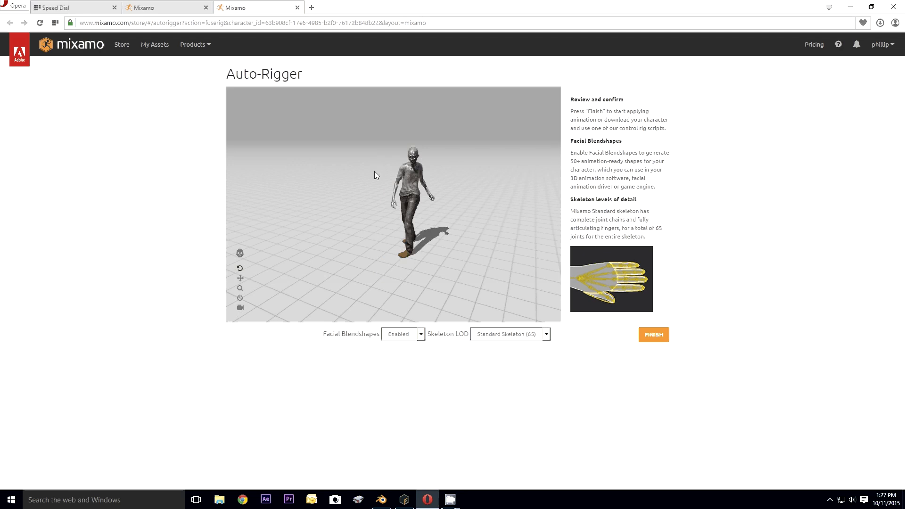
scroll(434, 216, up, 5)
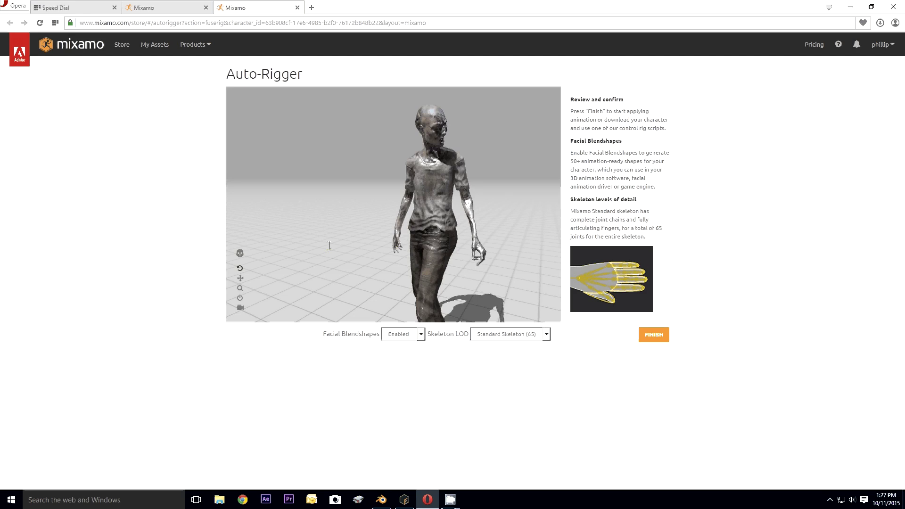
click(666, 332)
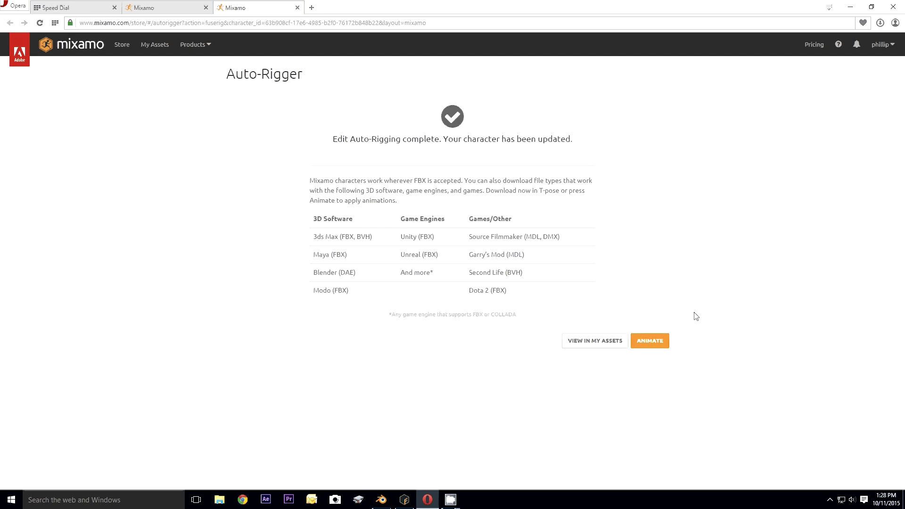
click(650, 340)
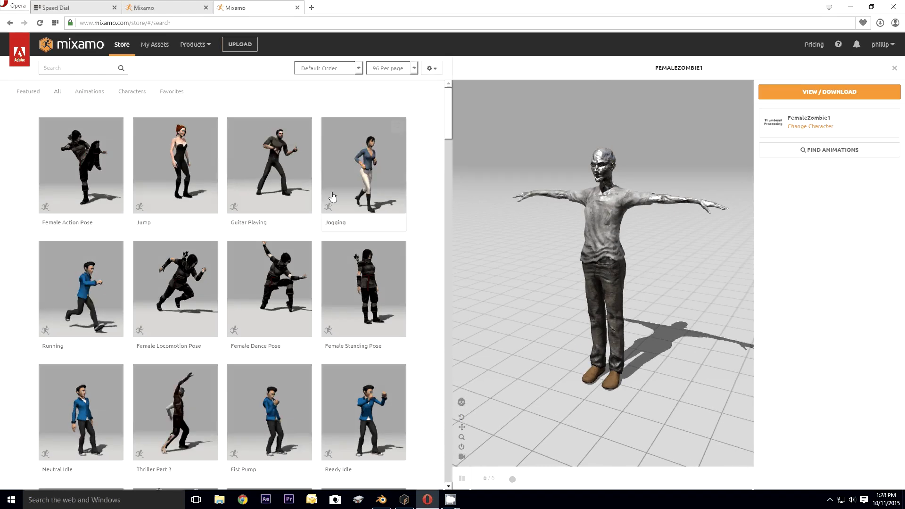
Step: Search the store for 'Zombie', preview the first Walking animation and add it to the pack
click(56, 68)
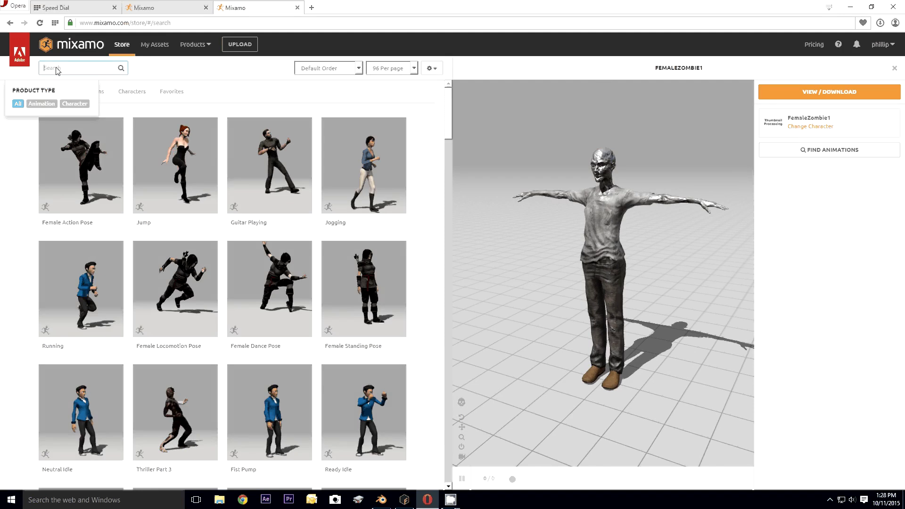
text(Zomb)
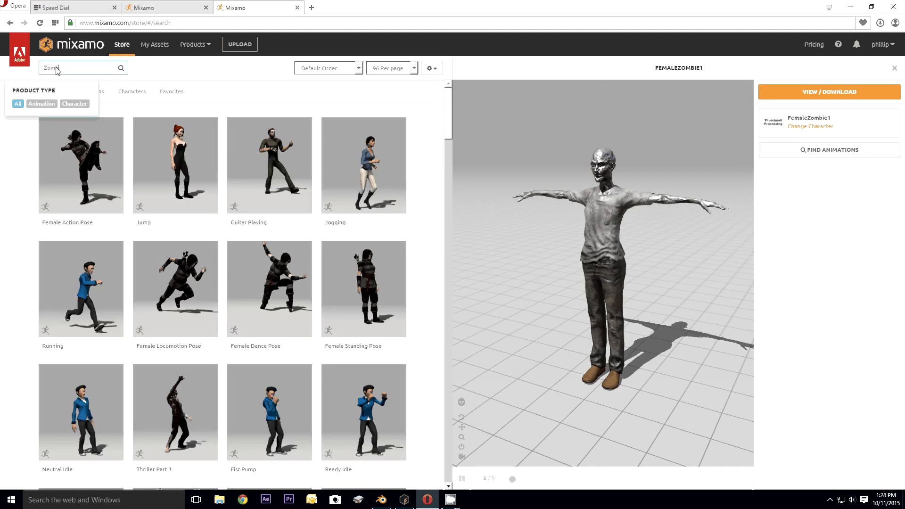
text(ie)
key(Return)
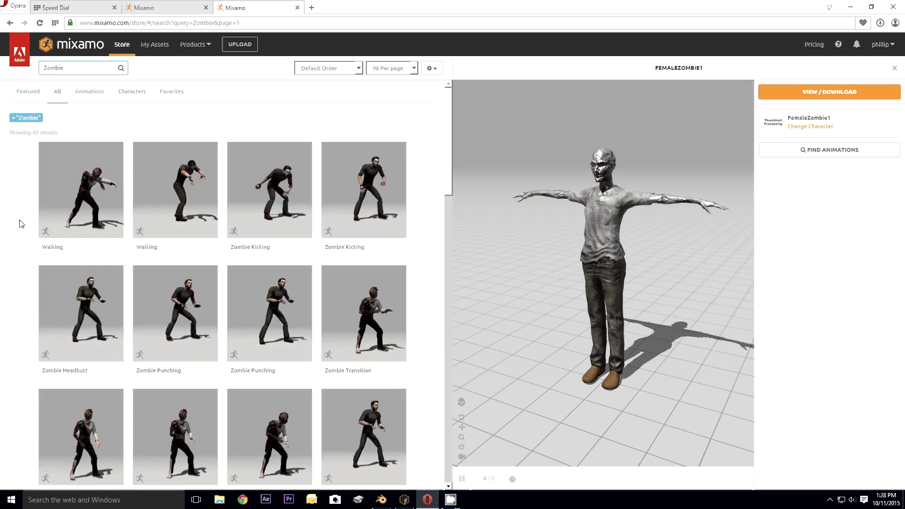
click(104, 191)
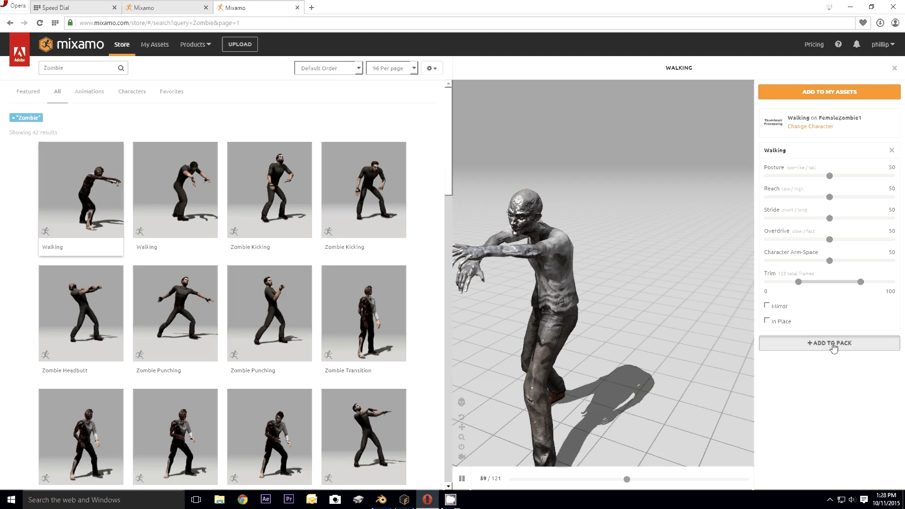
click(832, 345)
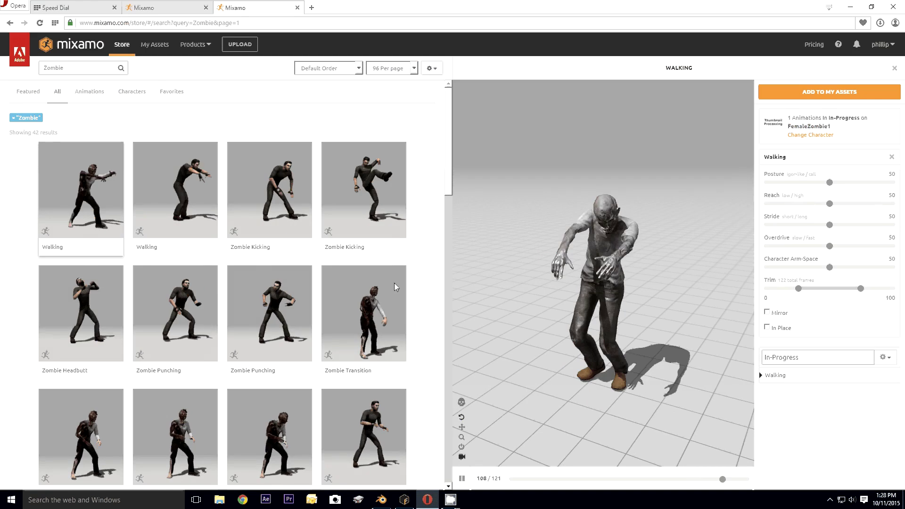
Step: Preview the Zombie Transition and Zombie Stand Up animations on the character
mouse_move(367, 284)
scroll(359, 277, down, 1)
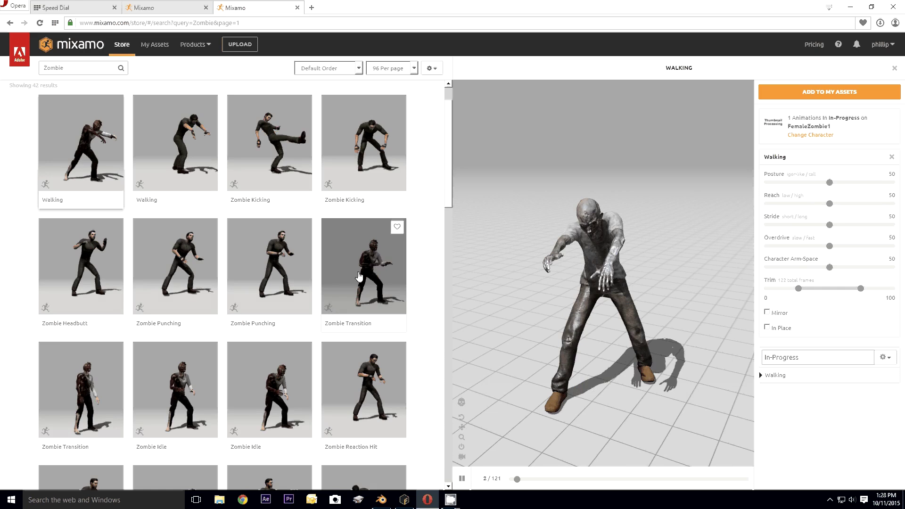
scroll(358, 277, down, 3)
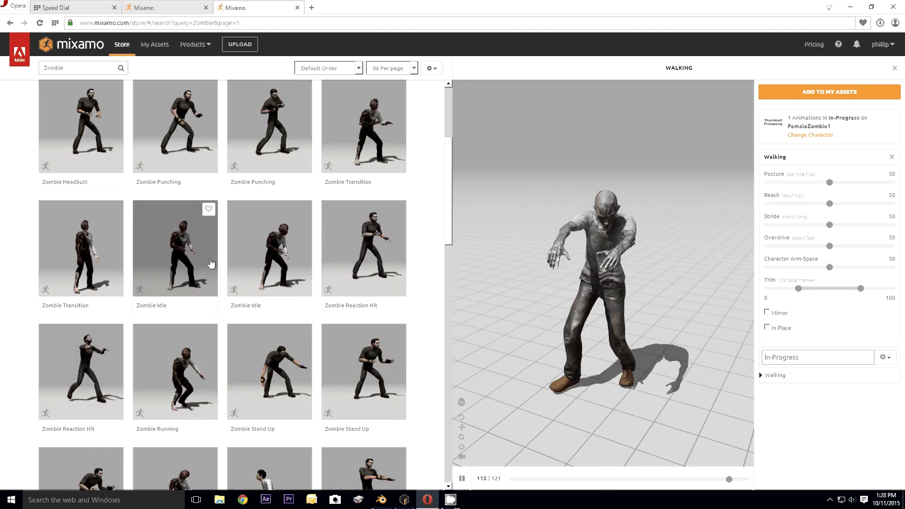
scroll(269, 253, down, 3)
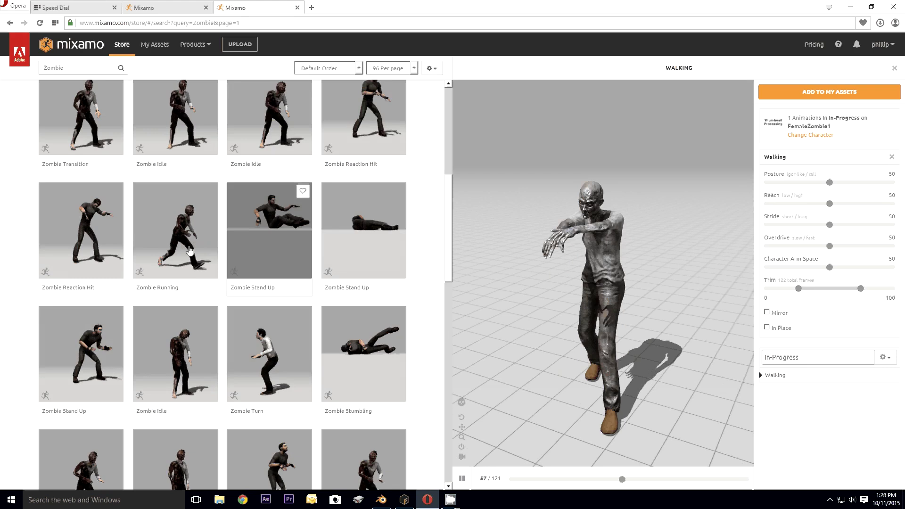
click(95, 124)
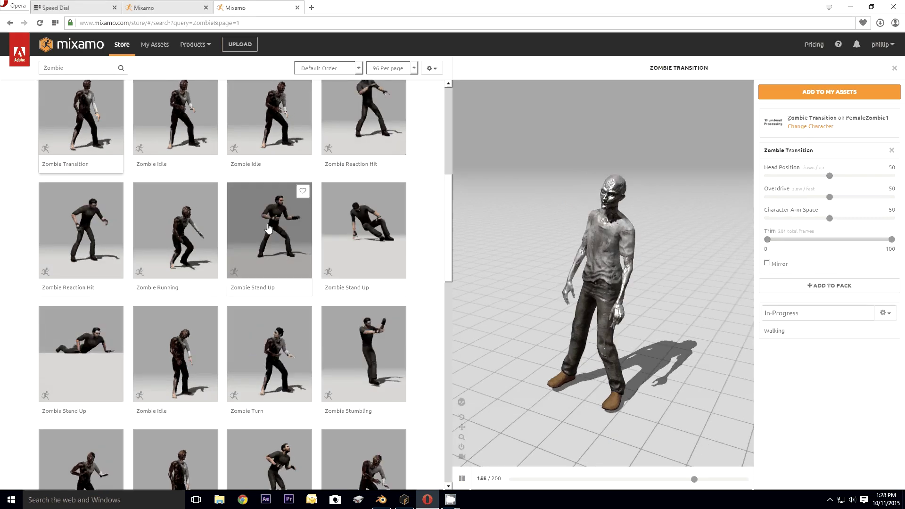
click(268, 228)
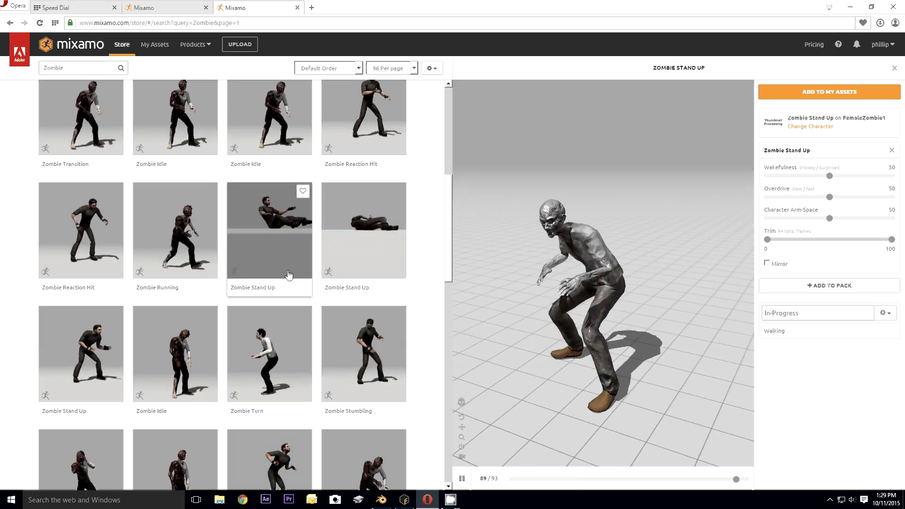
Step: Preview the Zombie Crawl and Zombie Neck Bite animations further down the results
scroll(232, 285, down, 3)
scroll(232, 285, down, 2)
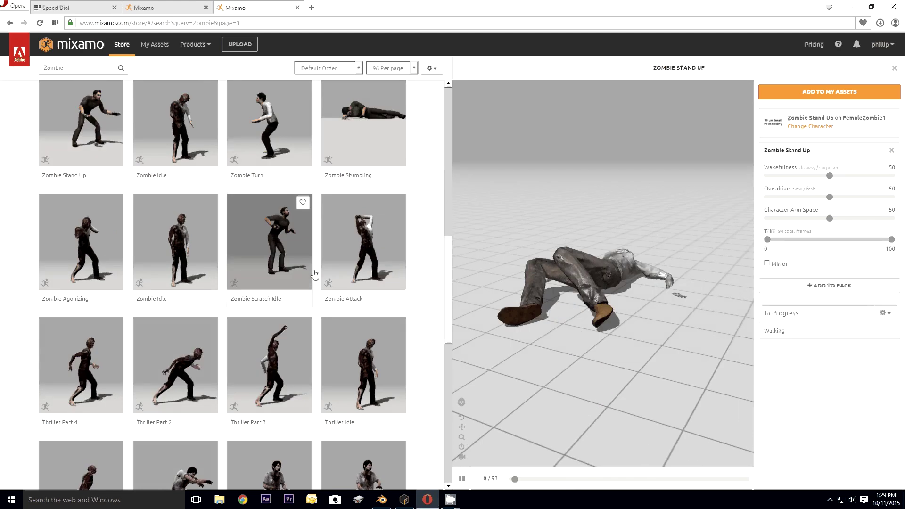
scroll(349, 254, down, 2)
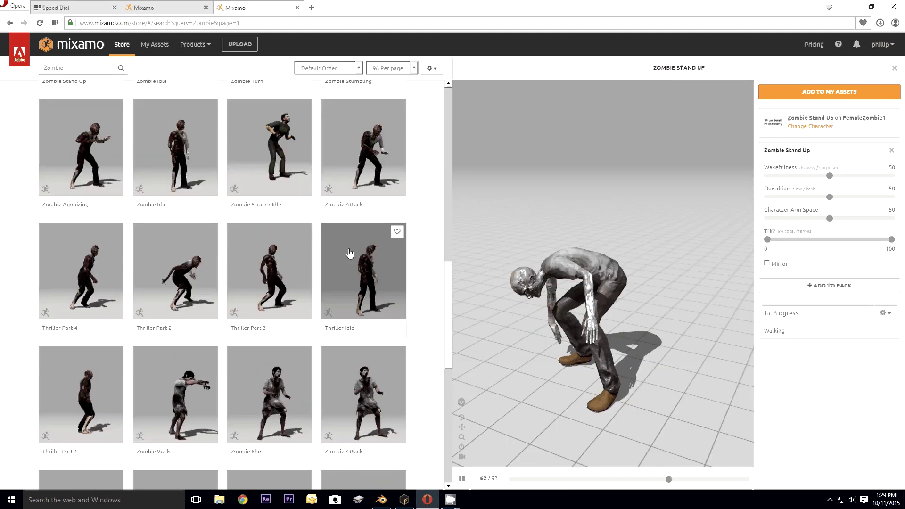
scroll(349, 253, down, 2)
scroll(349, 253, down, 2)
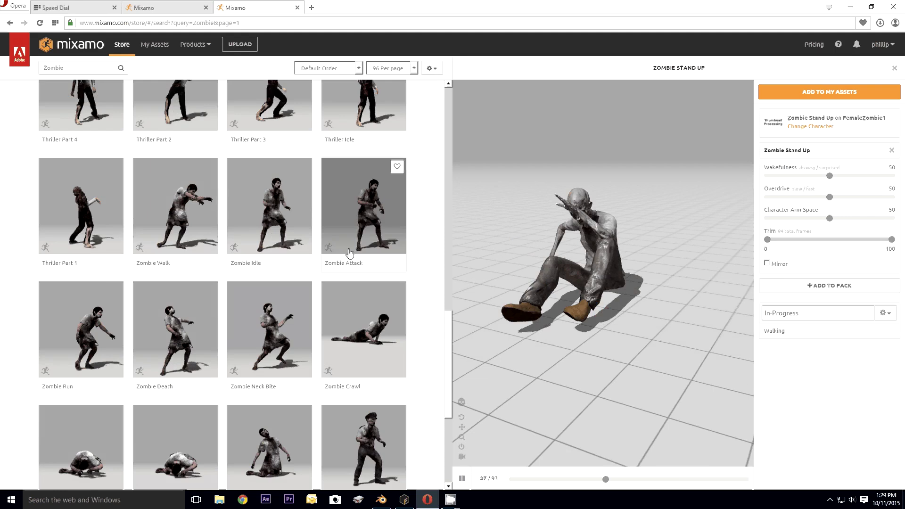
click(369, 327)
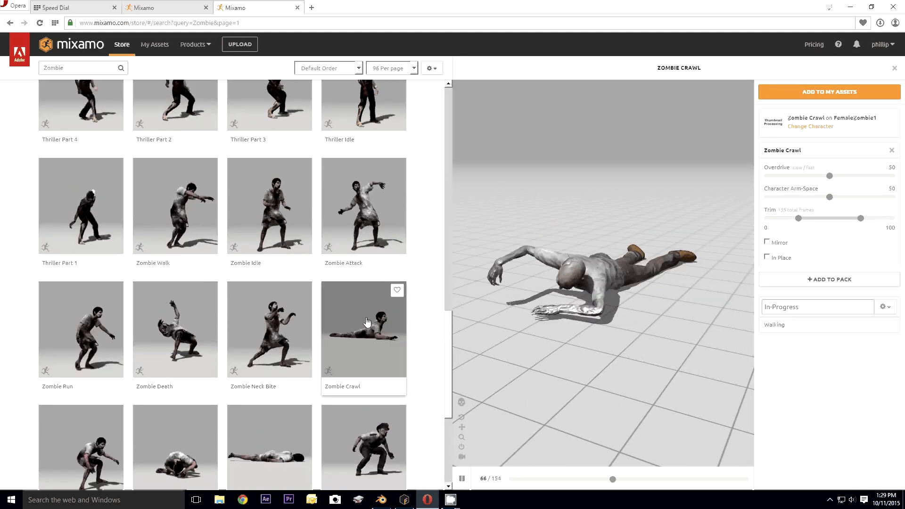
click(282, 332)
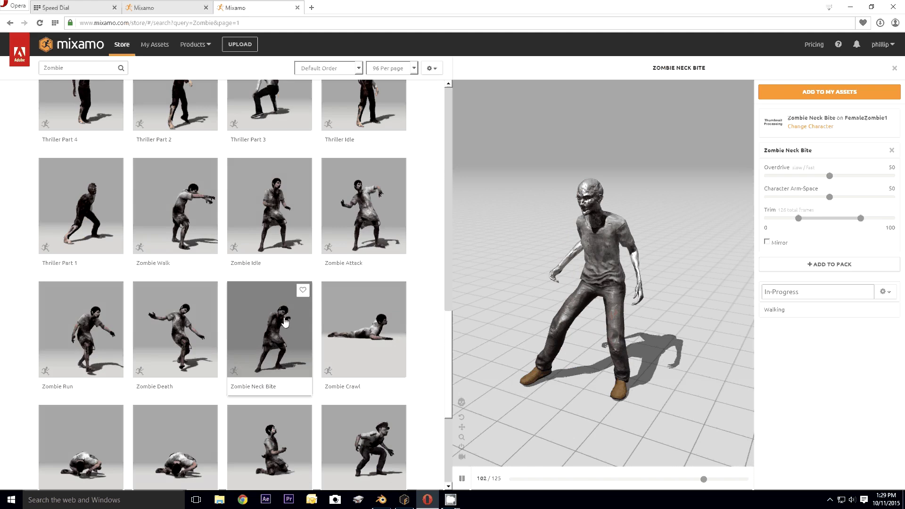
Step: Return to the Zombie Transition animation and preview it again
scroll(302, 306, down, 5)
scroll(320, 294, up, 10)
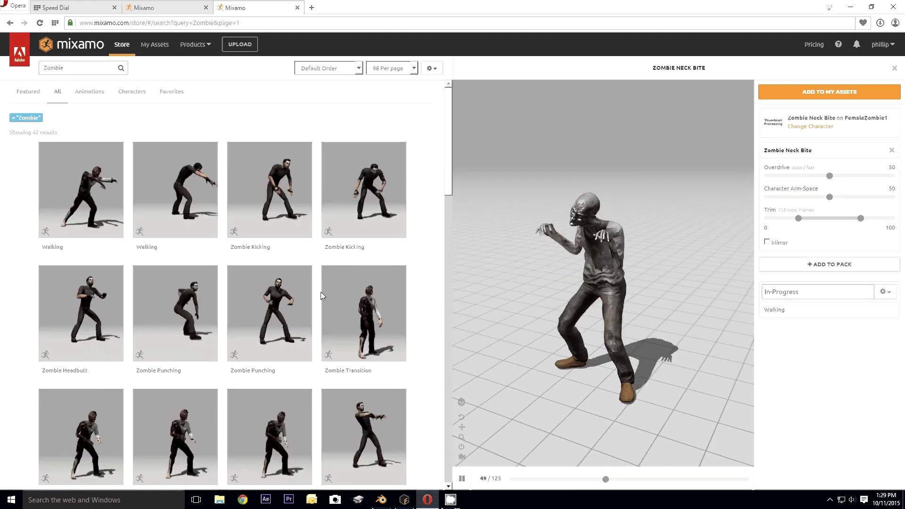
scroll(321, 296, down, 4)
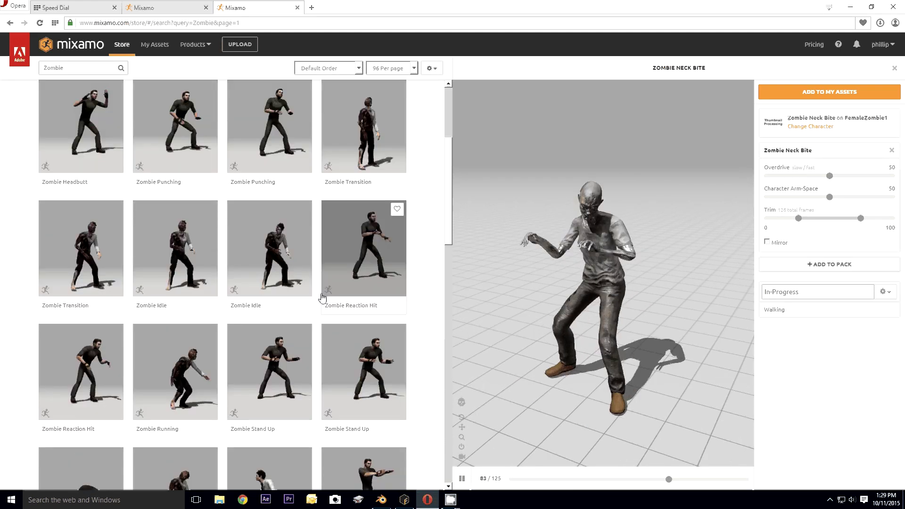
scroll(323, 296, down, 2)
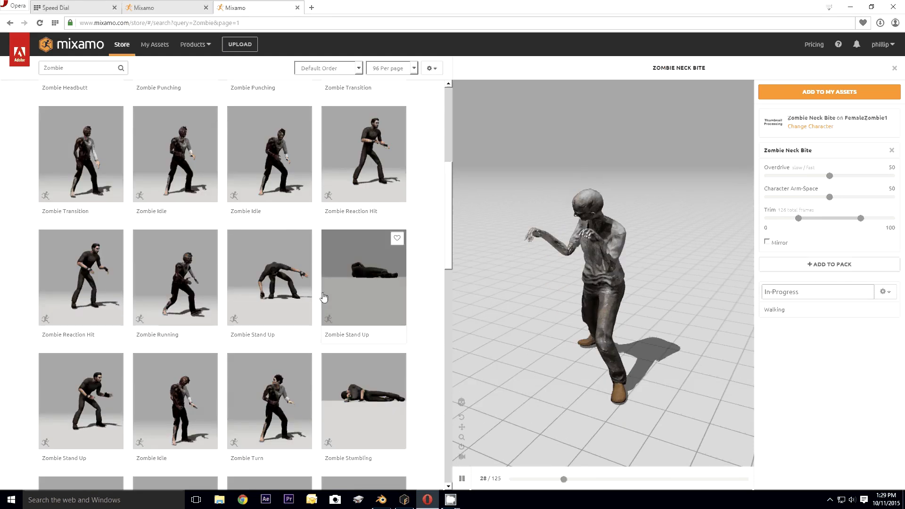
scroll(178, 283, down, 2)
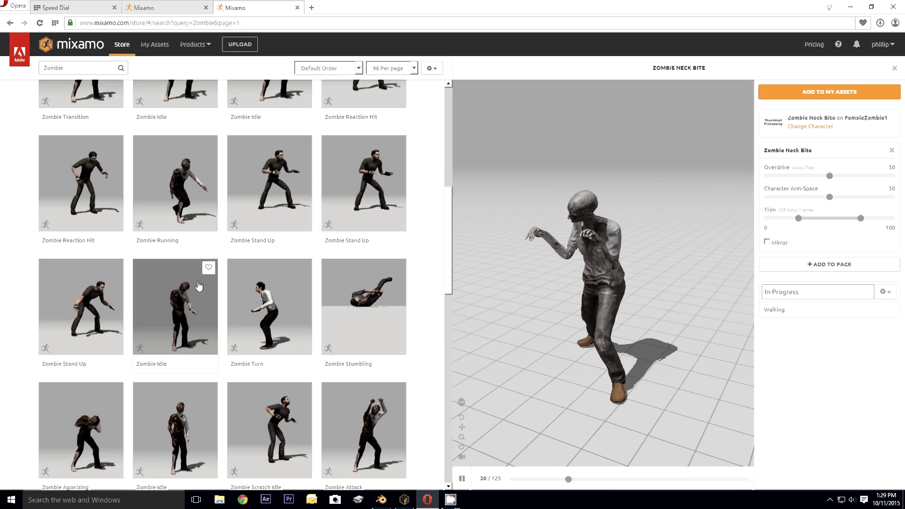
scroll(198, 286, up, 4)
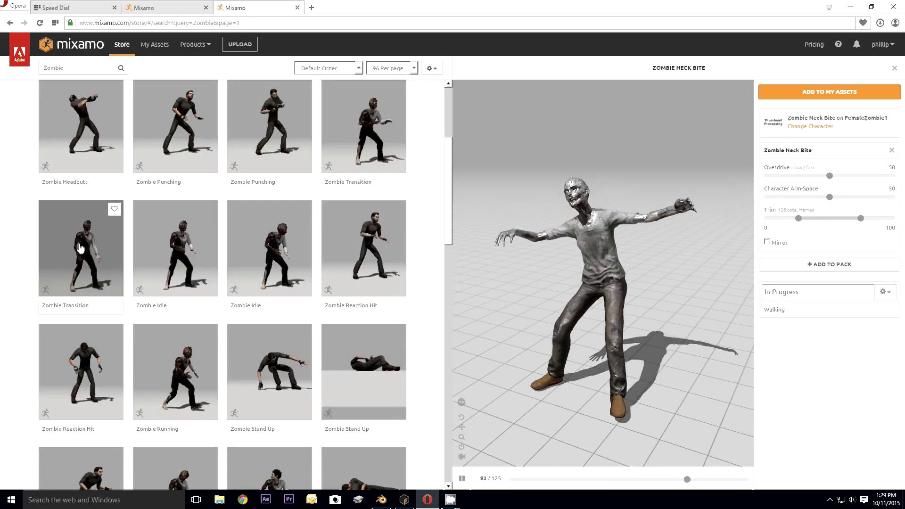
click(81, 249)
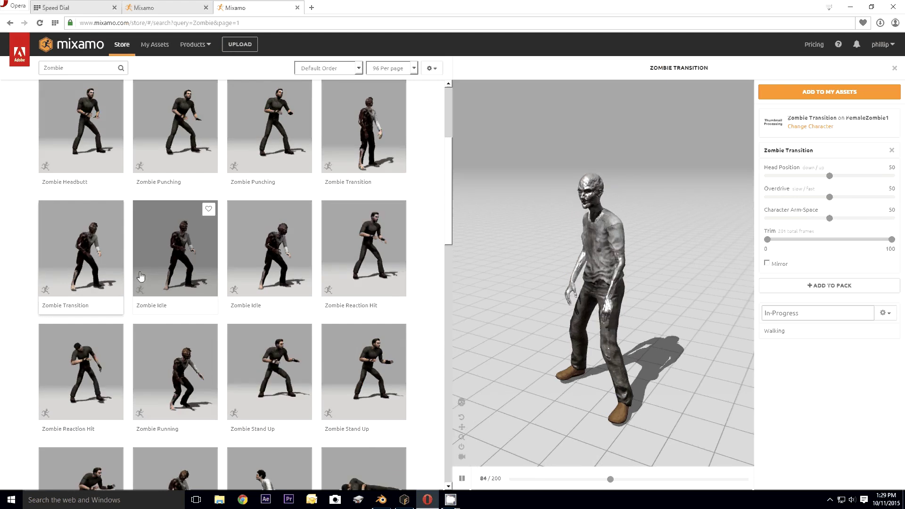
Step: Preview Zombie Idle, then add Zombie Stand Up to the In-Progress pack
click(172, 256)
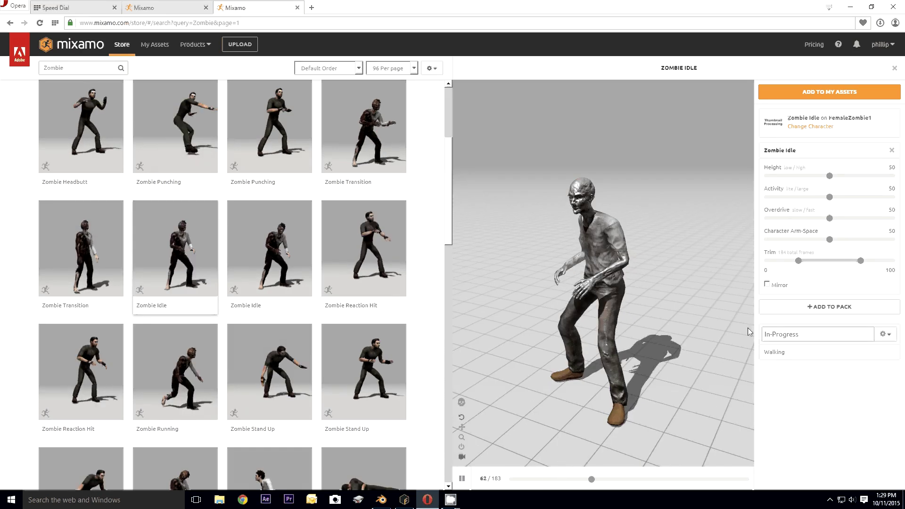
scroll(284, 296, down, 2)
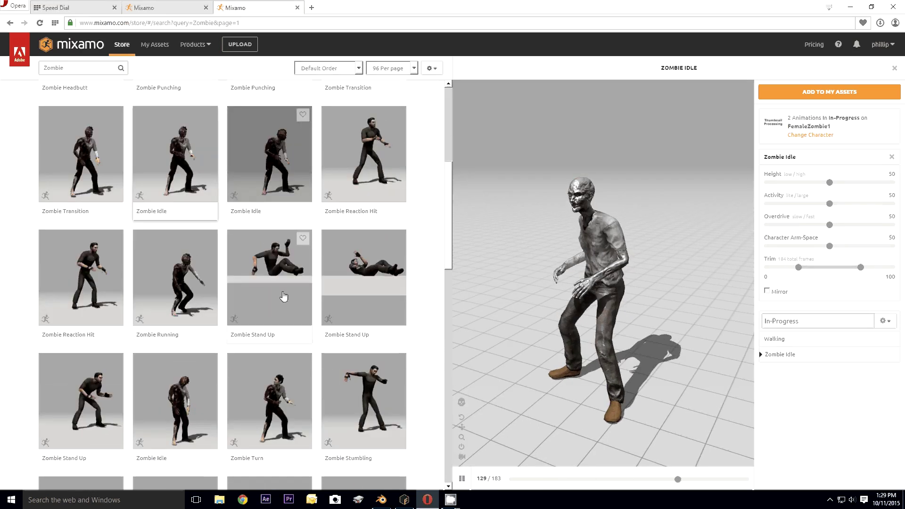
scroll(283, 296, down, 1)
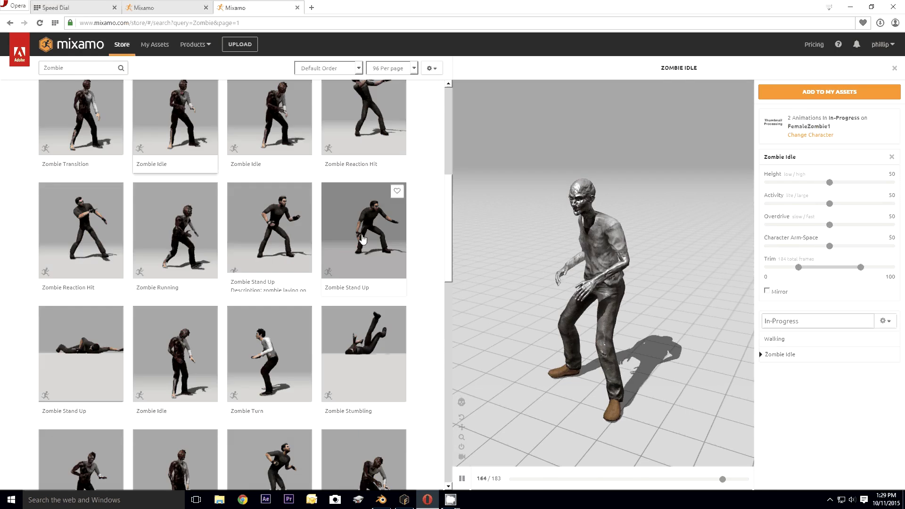
click(363, 239)
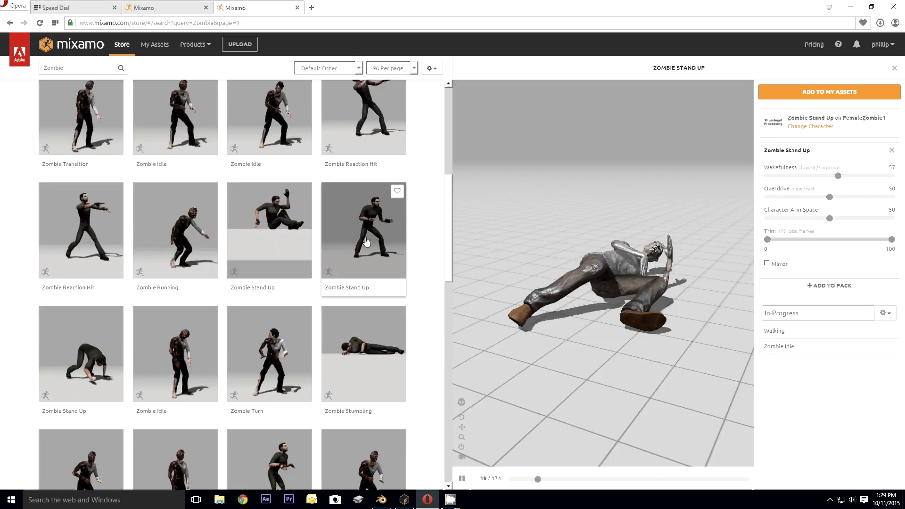
click(832, 288)
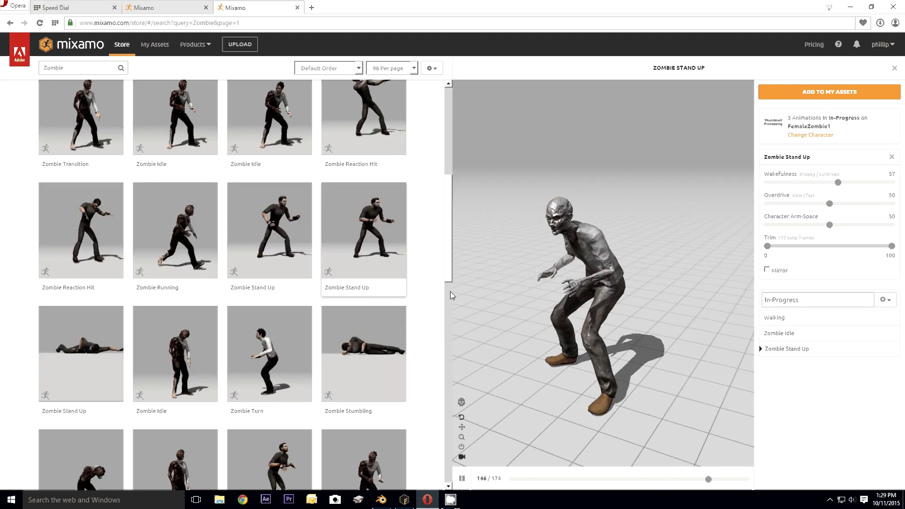
Step: Add Zombie Stumbling and Zombie Attack to the In-Progress pack
scroll(333, 296, down, 3)
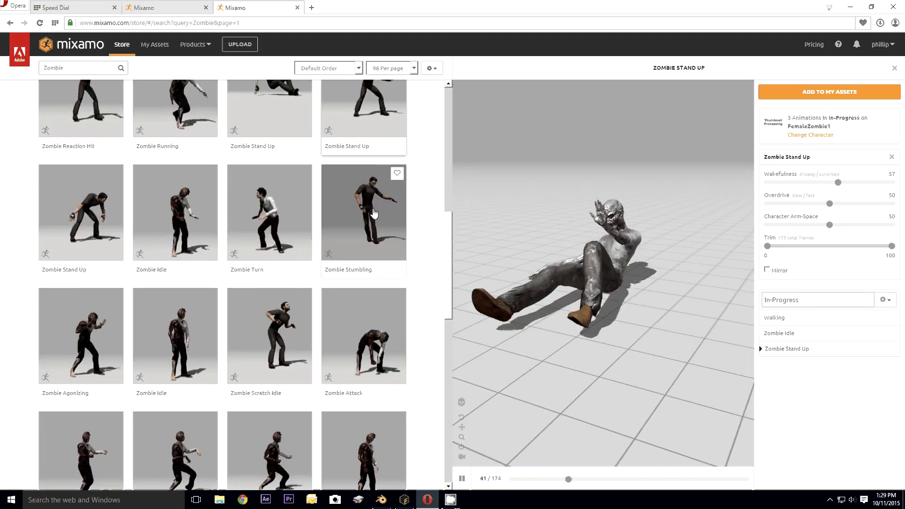
click(374, 214)
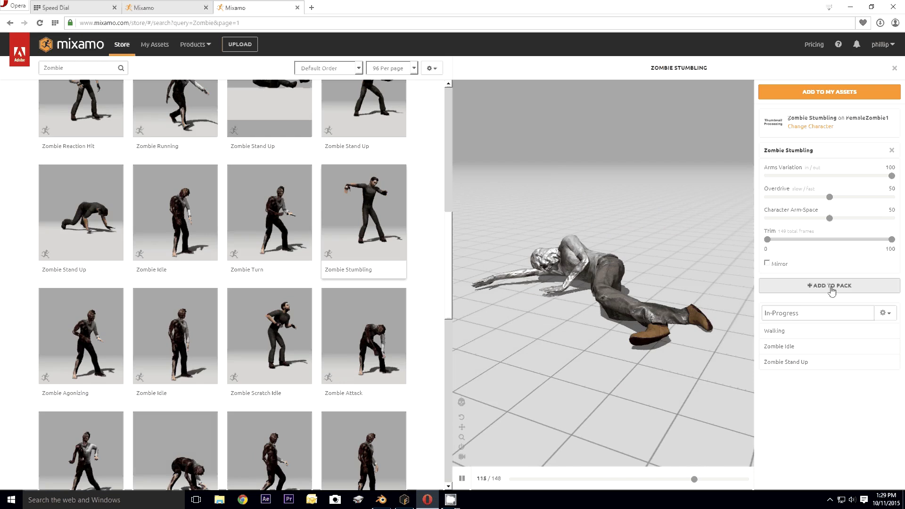
click(832, 286)
scroll(356, 332, down, 4)
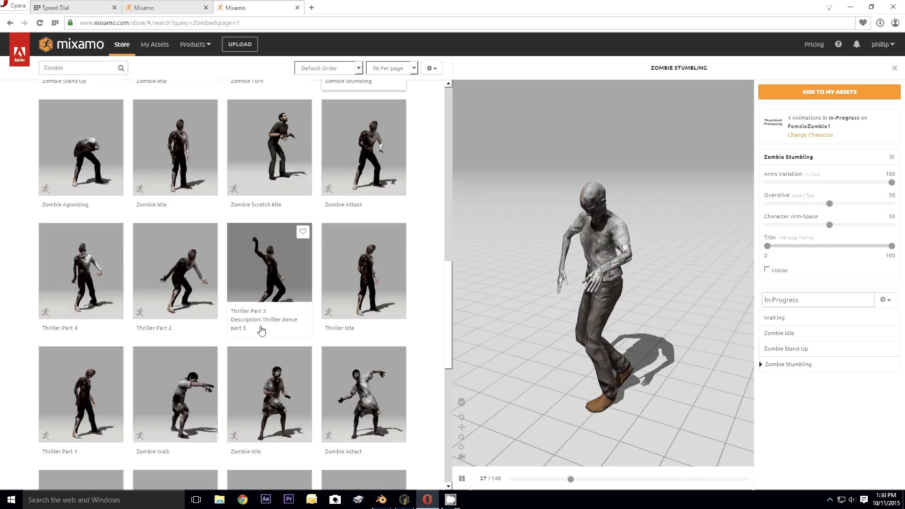
scroll(261, 331, down, 3)
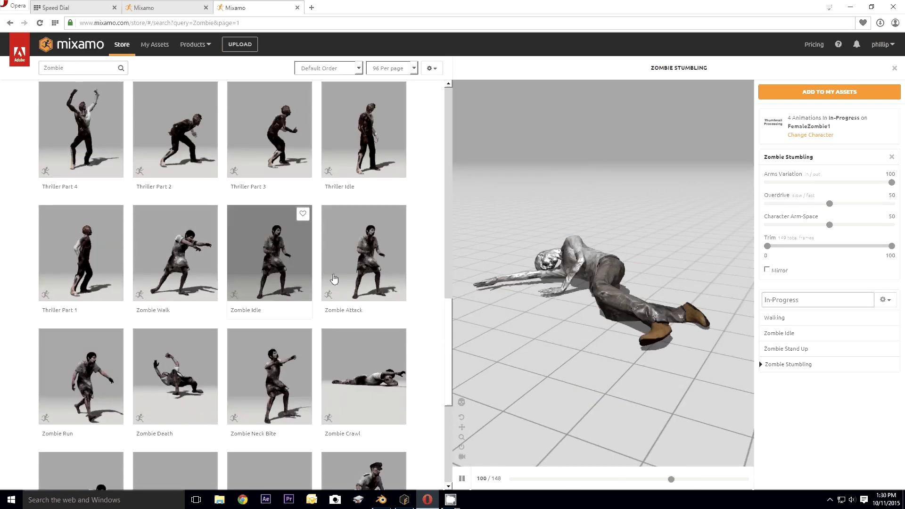
click(372, 262)
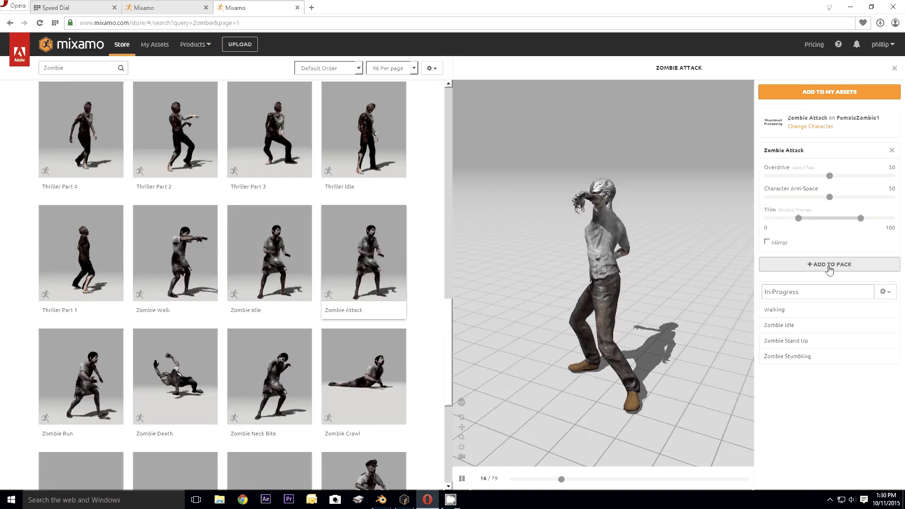
click(830, 268)
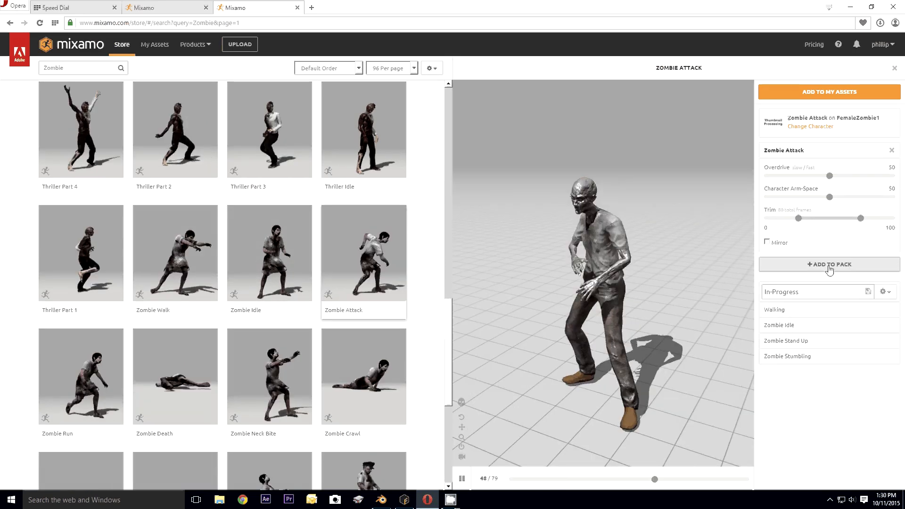
Step: Add Zombie Neck Bite and Zombie Death to the In-Progress pack
scroll(278, 359, down, 3)
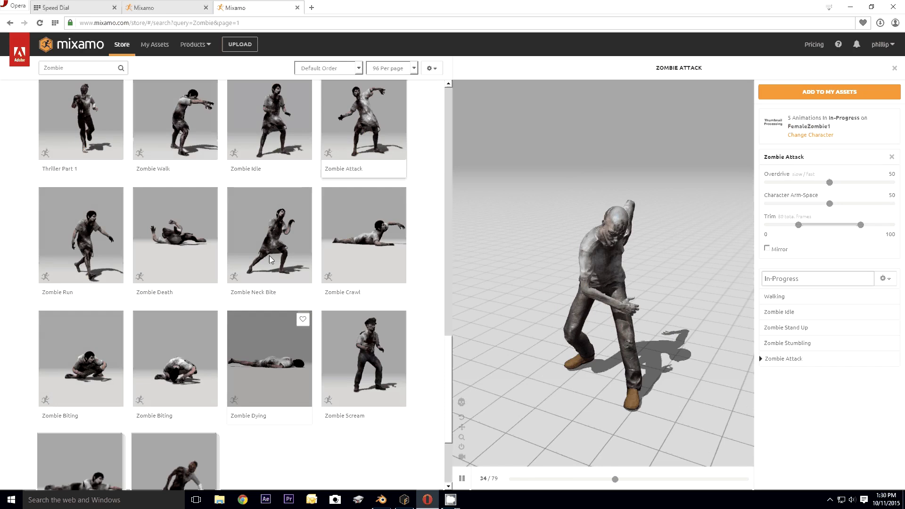
click(273, 236)
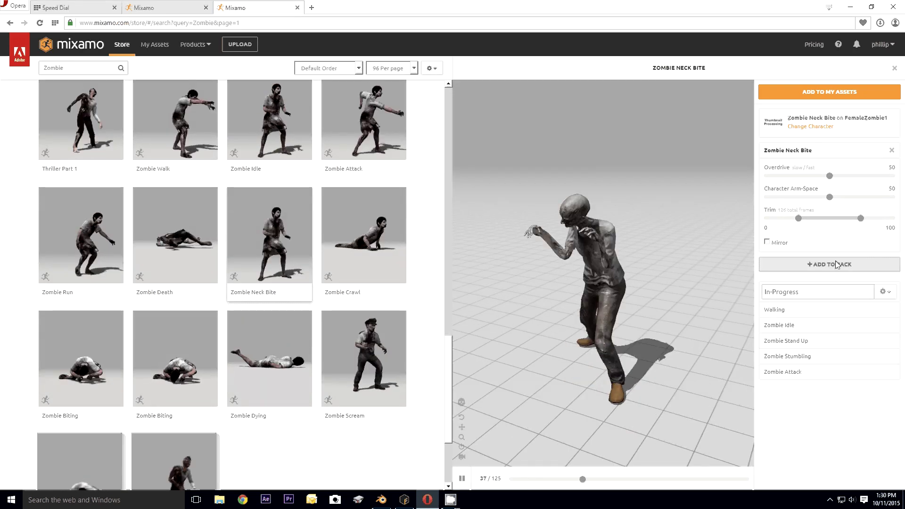
click(837, 265)
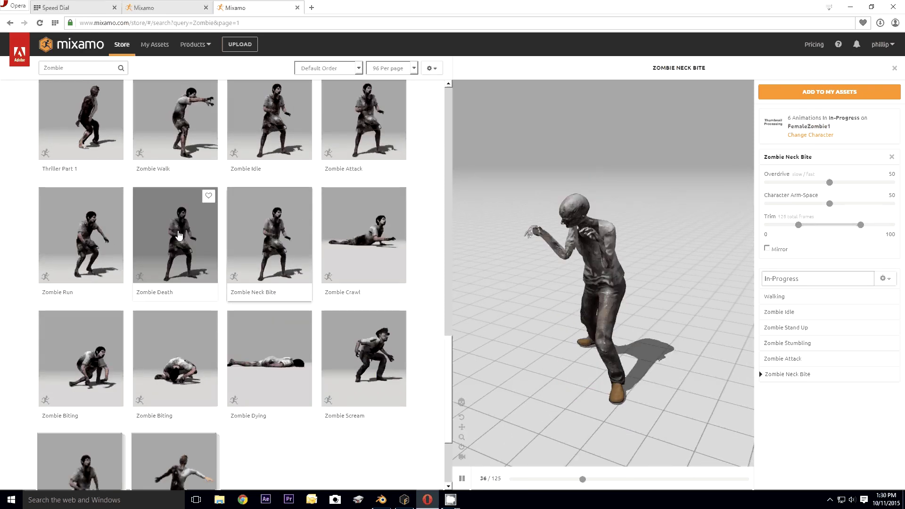
click(194, 245)
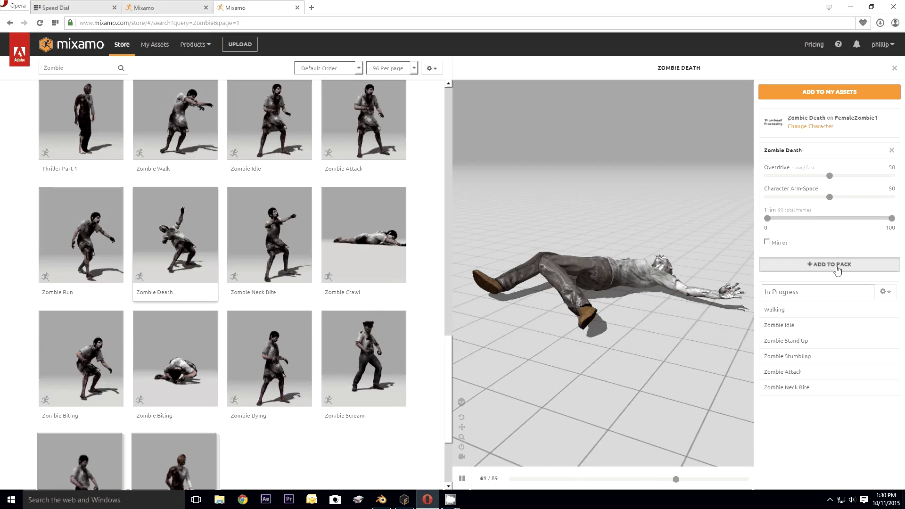
click(837, 265)
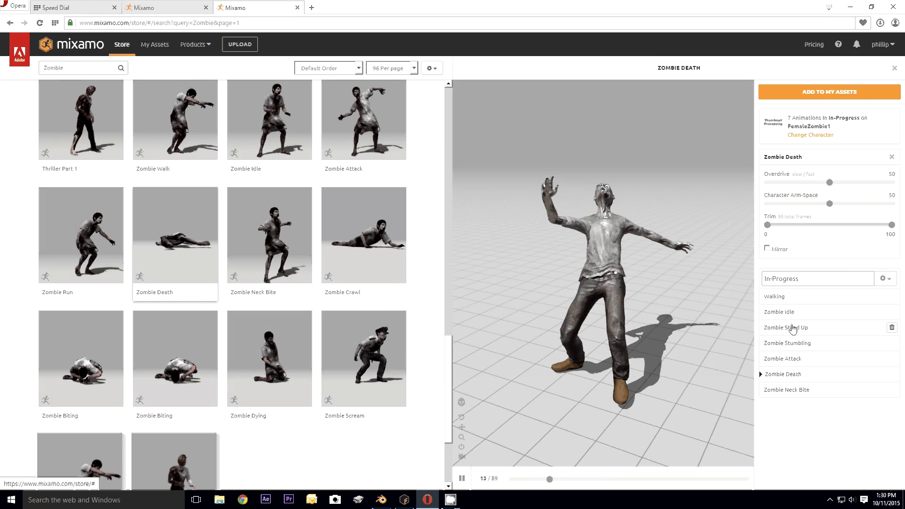
click(839, 44)
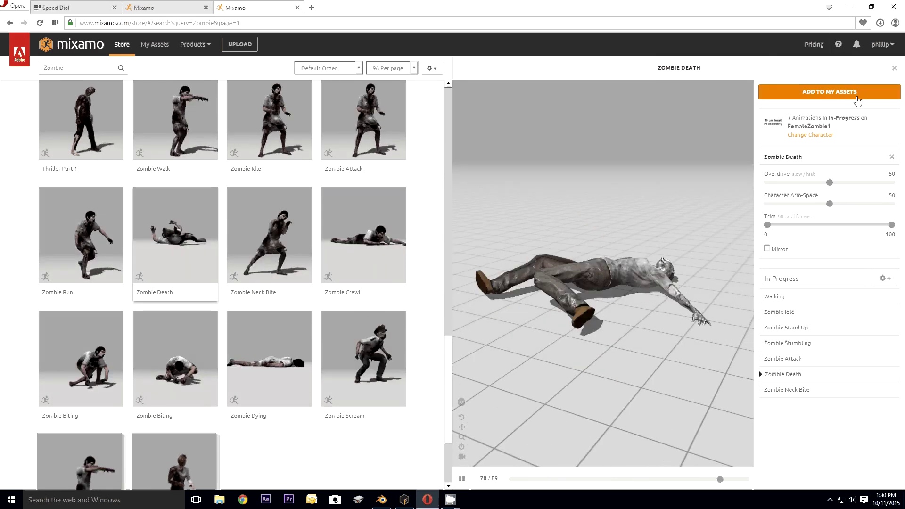
Step: Add the seven-animation pack to My Assets and go to View / Download
click(857, 94)
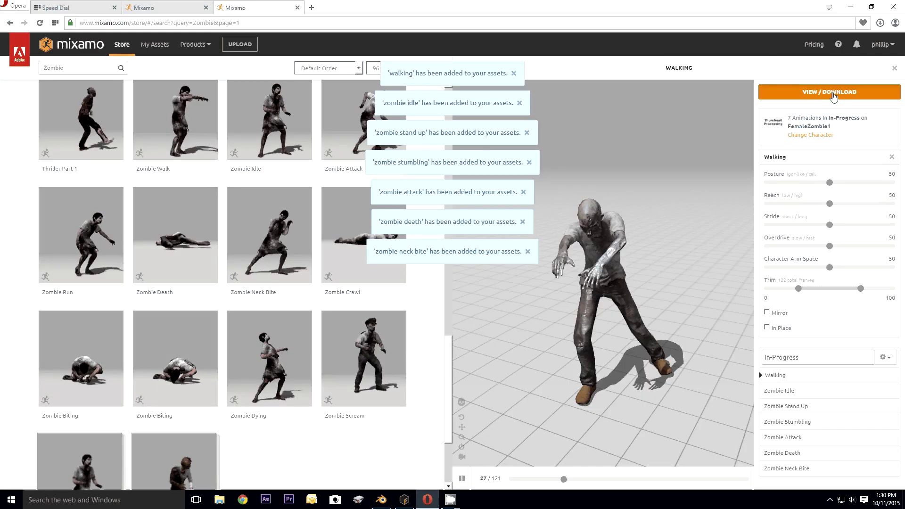
click(833, 93)
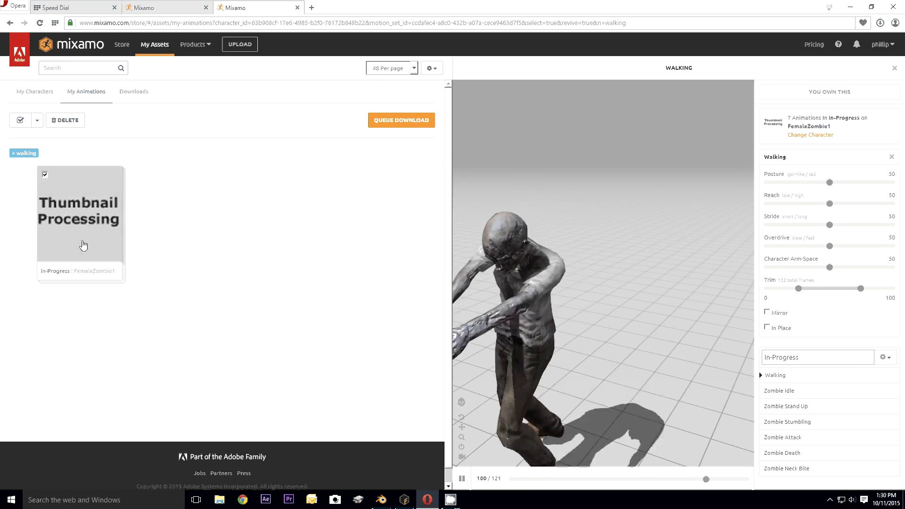
Step: Queue the pack download as Collada (.dae) in T-Pose at 24 frames per second
click(402, 123)
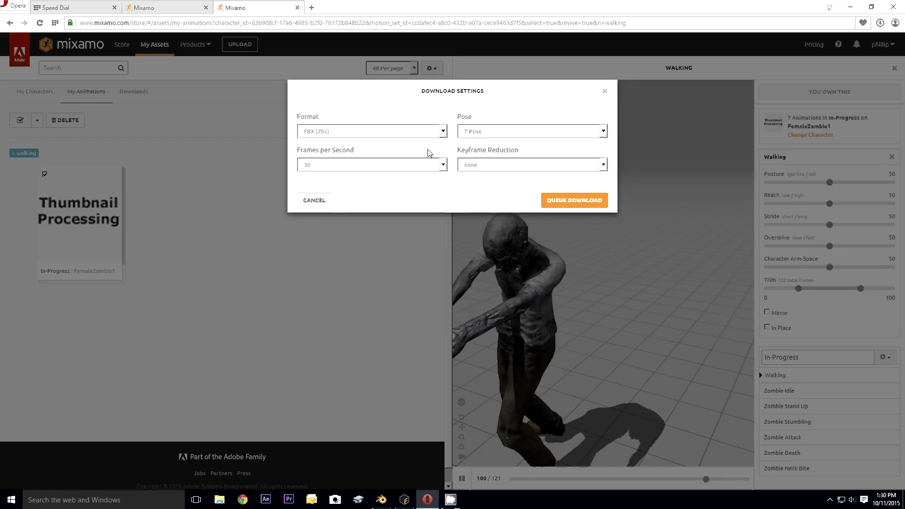
click(443, 132)
click(382, 166)
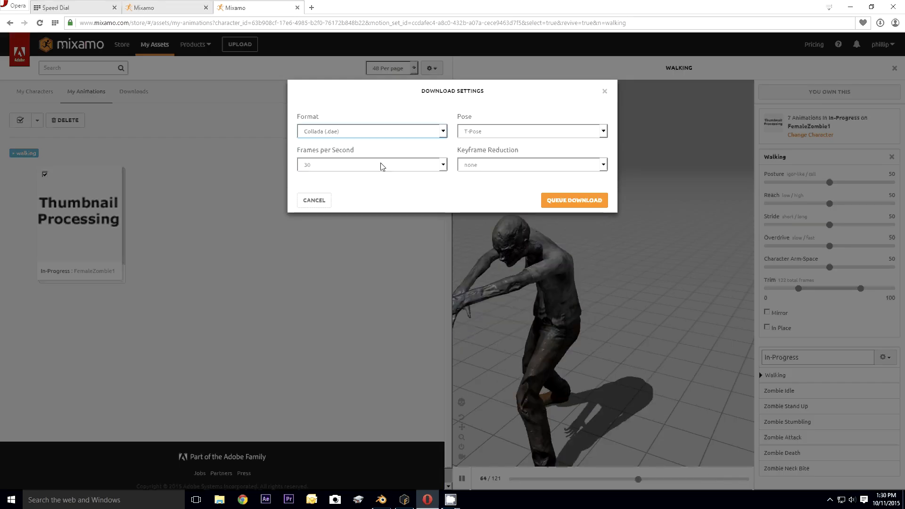
click(604, 132)
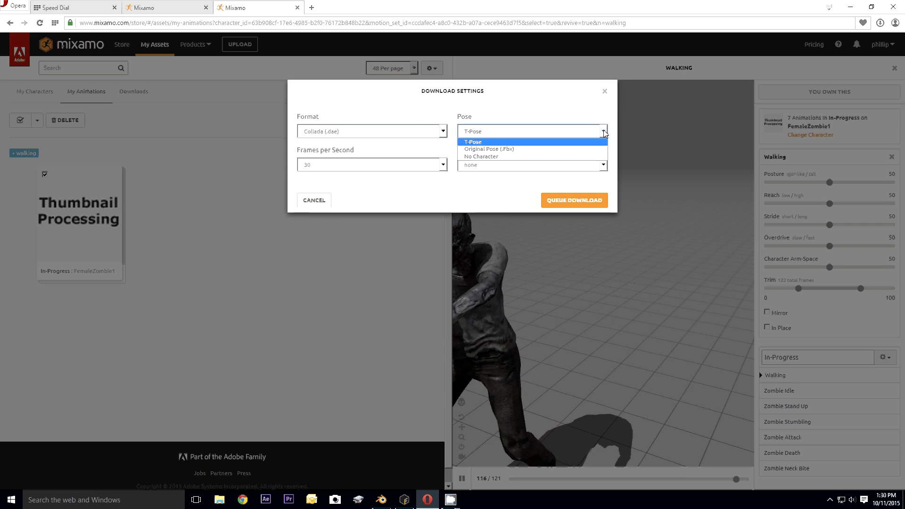
click(605, 131)
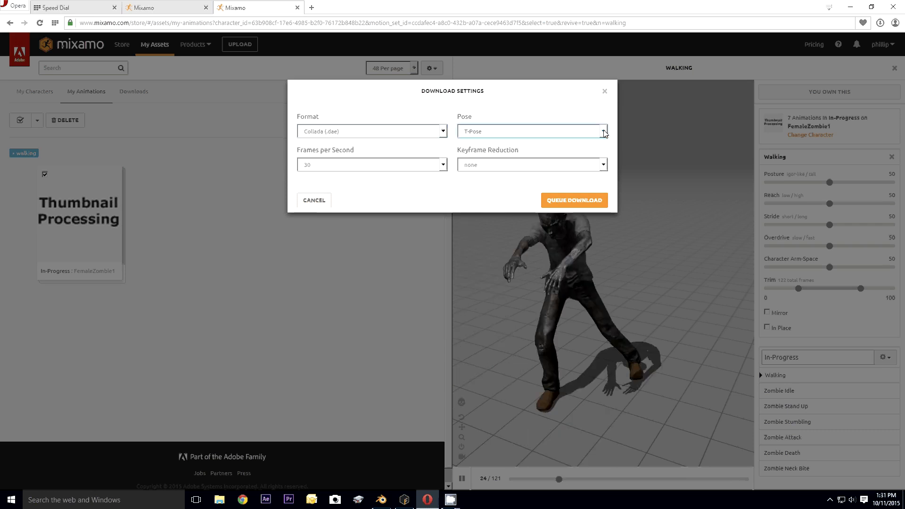
click(443, 165)
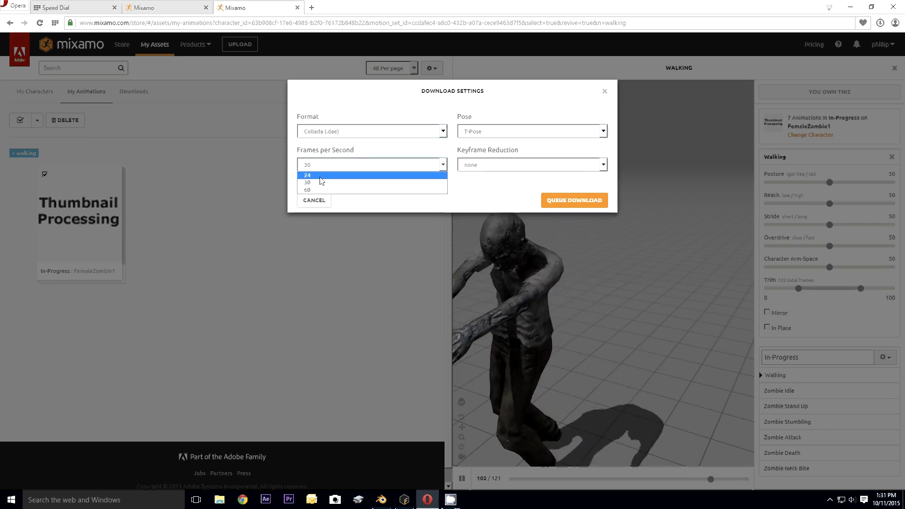
click(320, 176)
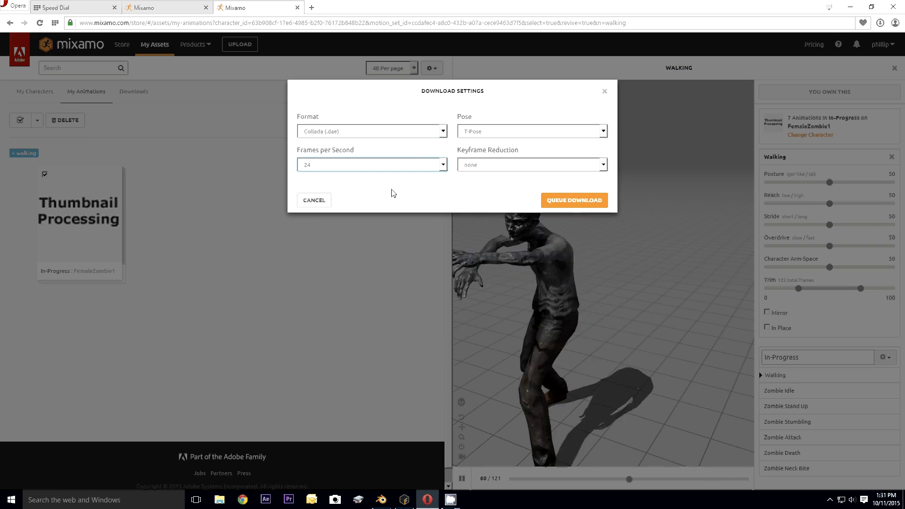
click(572, 201)
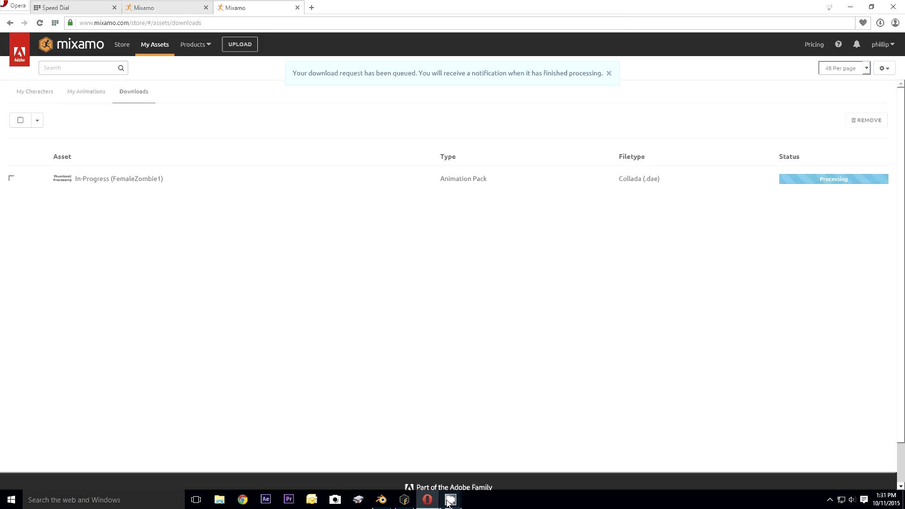
Step: Download the finished pack and open In_Progress (1).zip in File Explorer
mouse_move(449, 503)
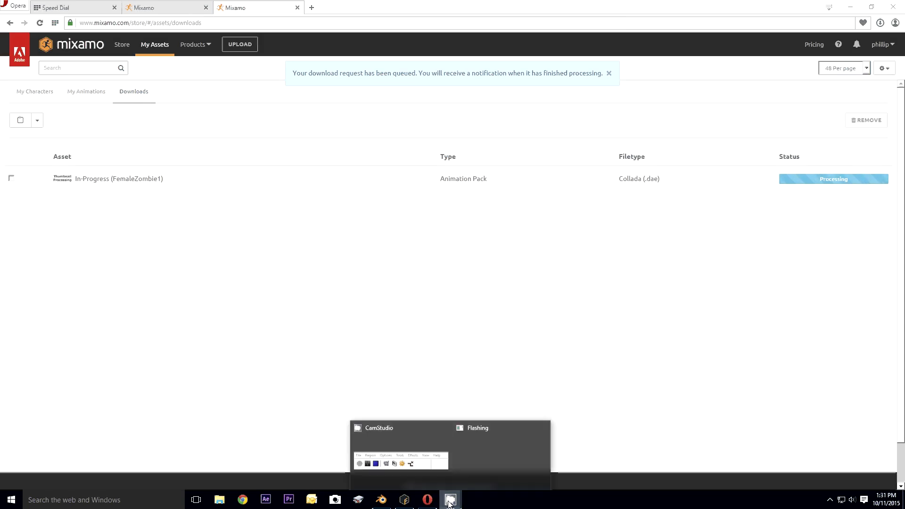
click(418, 479)
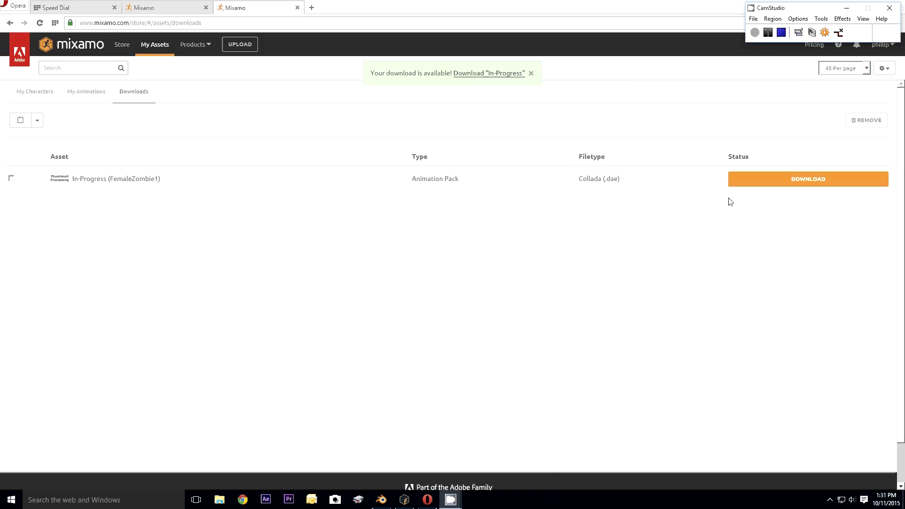
click(792, 180)
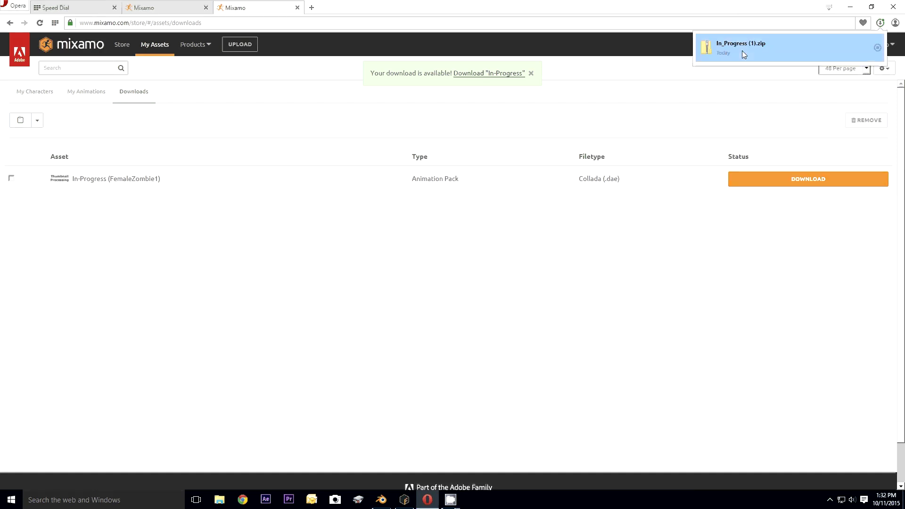
click(728, 51)
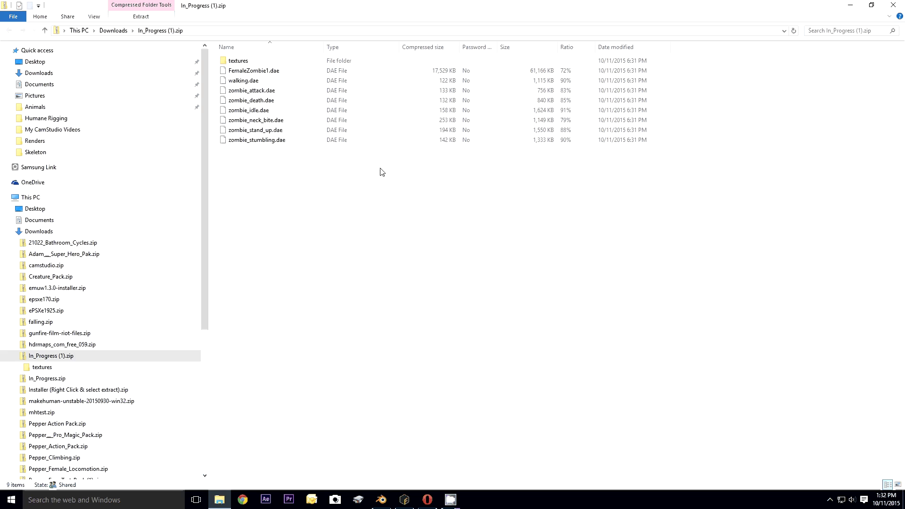
Step: In Downloads, rename In_Progress (1).zip to FemaleZombie.zip
click(113, 31)
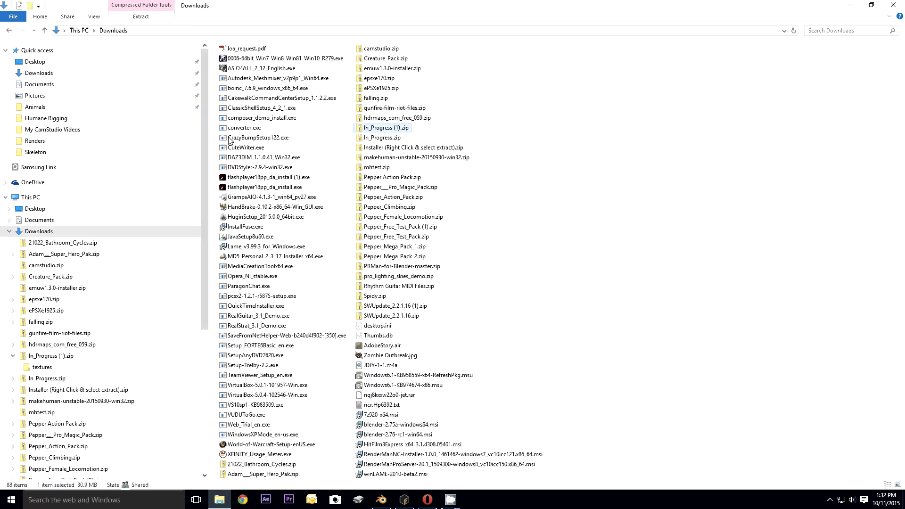
click(390, 128)
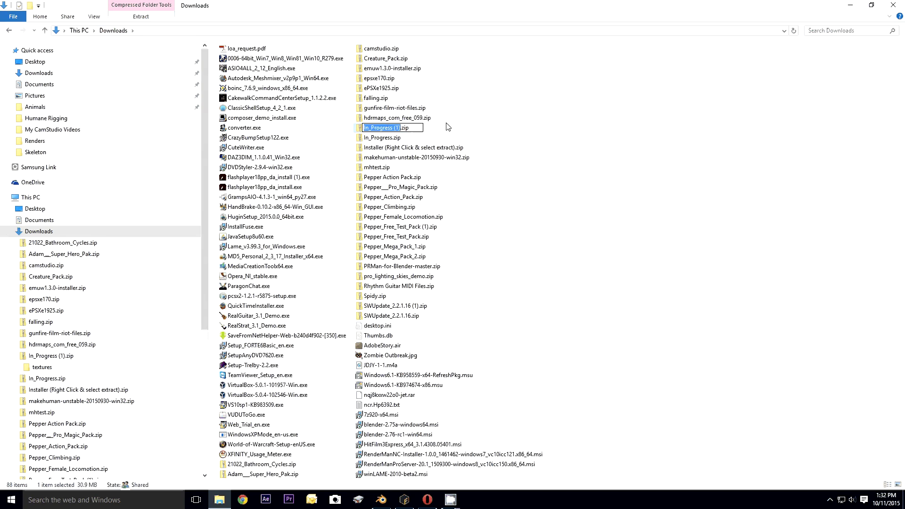
key(BackSpace)
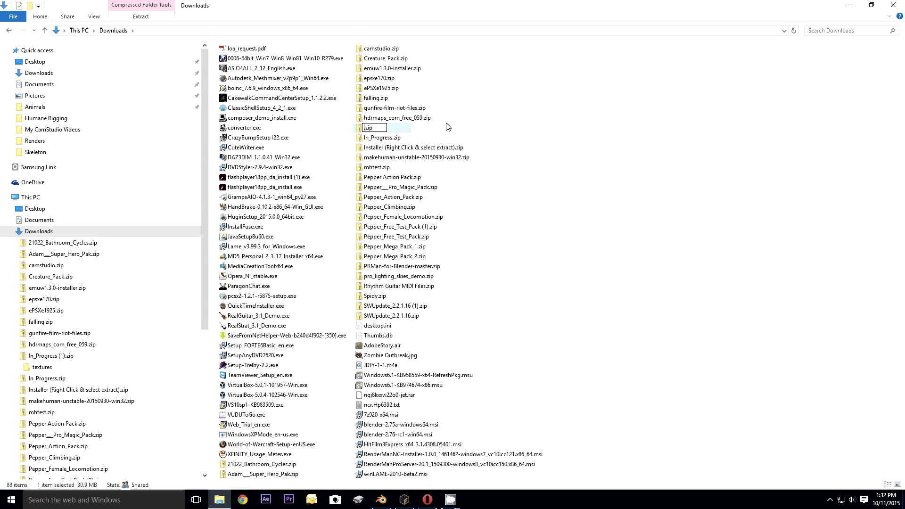
text(Femalke)
key(BackSpace)
key(BackSpace)
text(eZombie)
key(Return)
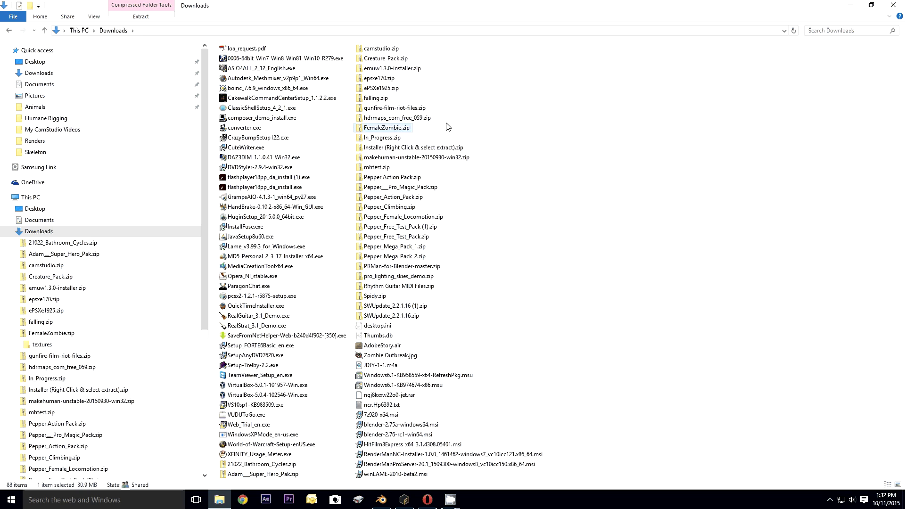
Step: Copy FemaleZombie.zip and browse to the ExternalBackup2 (E:) drive
right_click(381, 127)
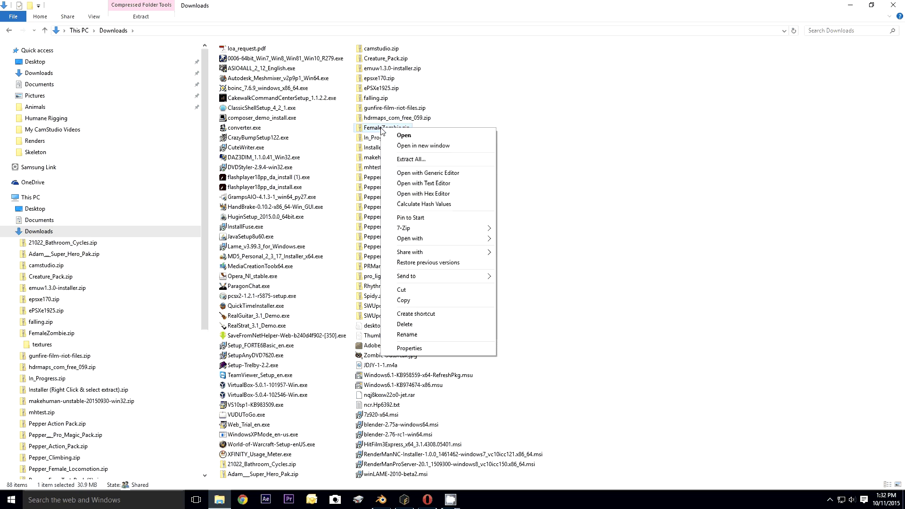
click(404, 300)
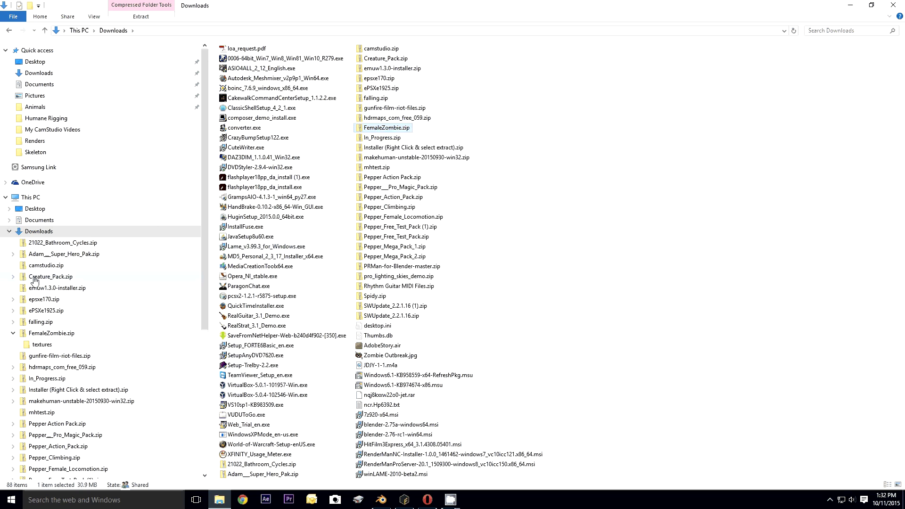
click(9, 231)
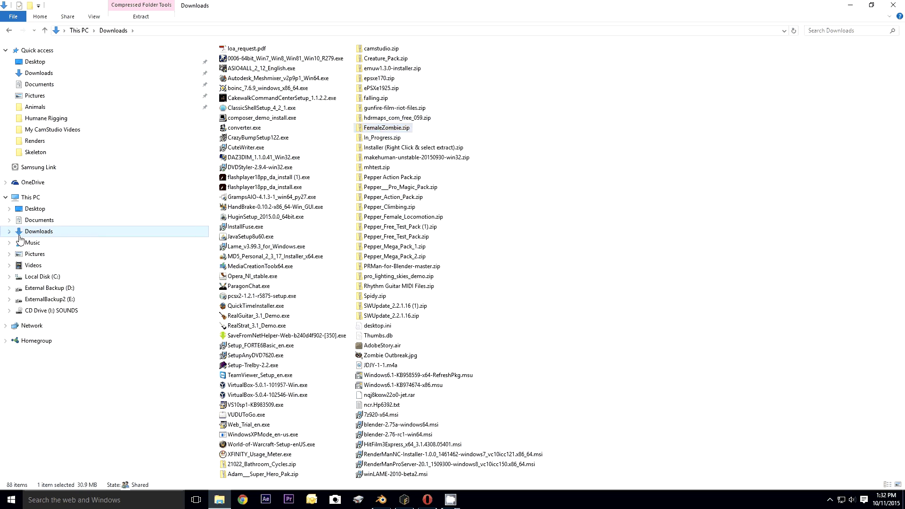
click(50, 299)
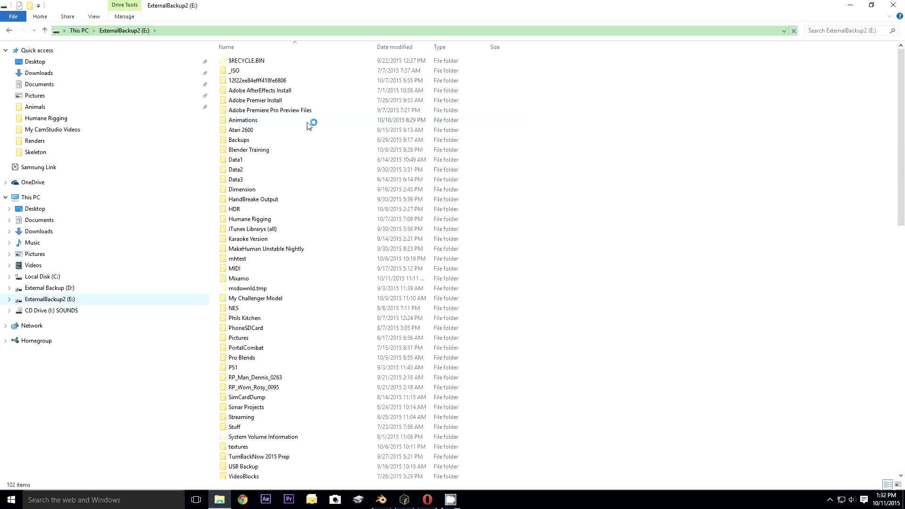
Step: Paste FemaleZombie.zip into the E:\Mixamo folder
double_click(238, 280)
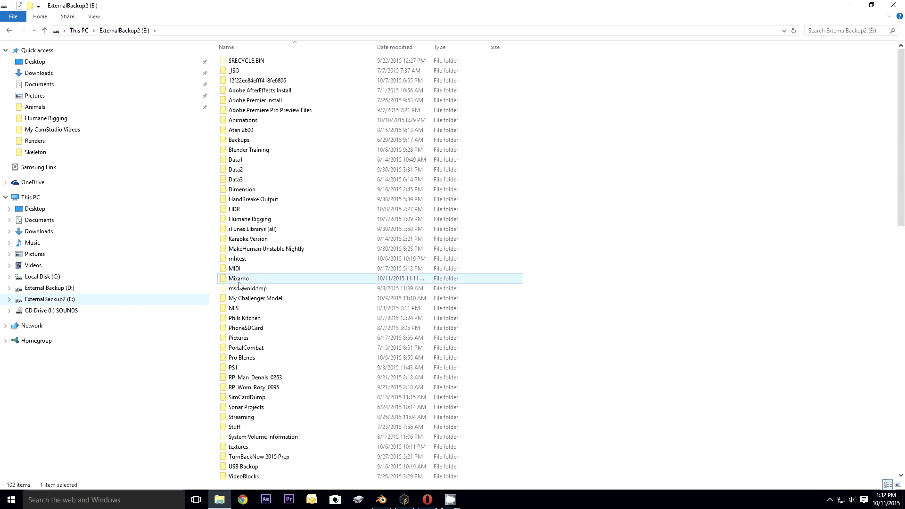
right_click(543, 176)
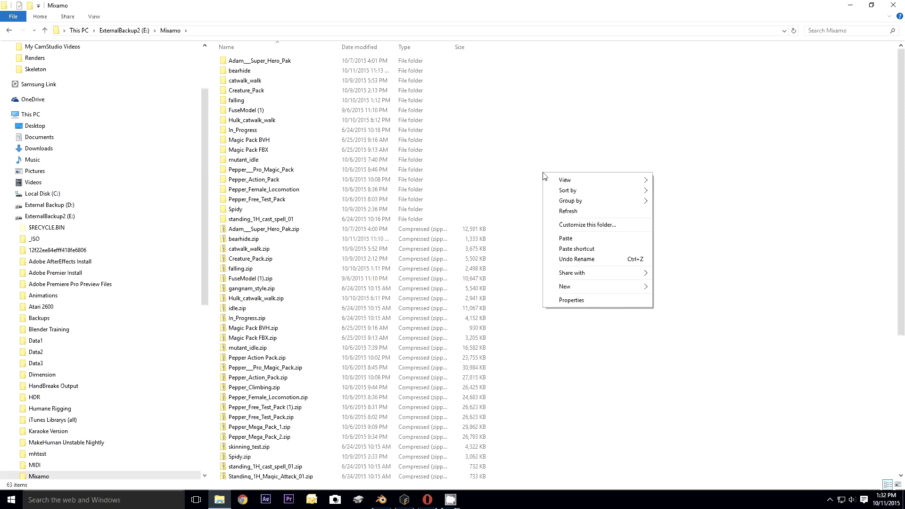
click(571, 236)
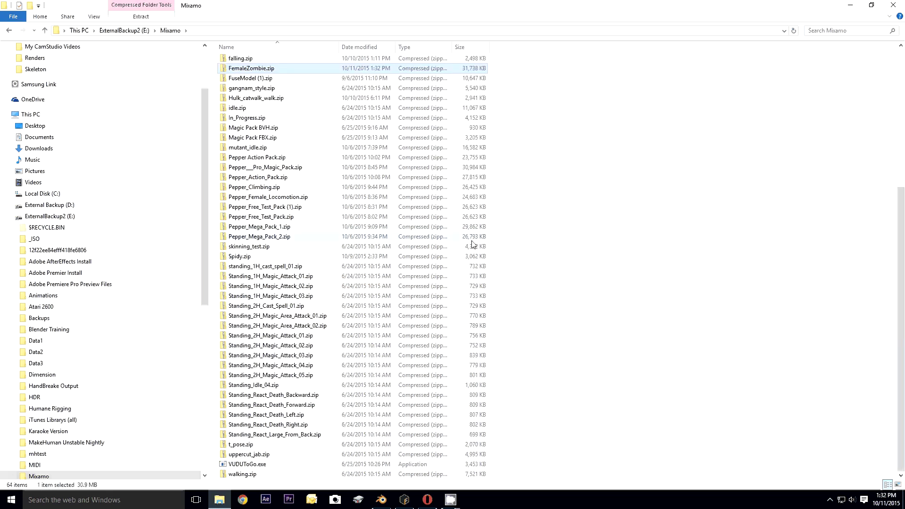
Step: Extract FemaleZombie.zip into E:\Mixamo\FemaleZombie and close File Explorer
right_click(251, 68)
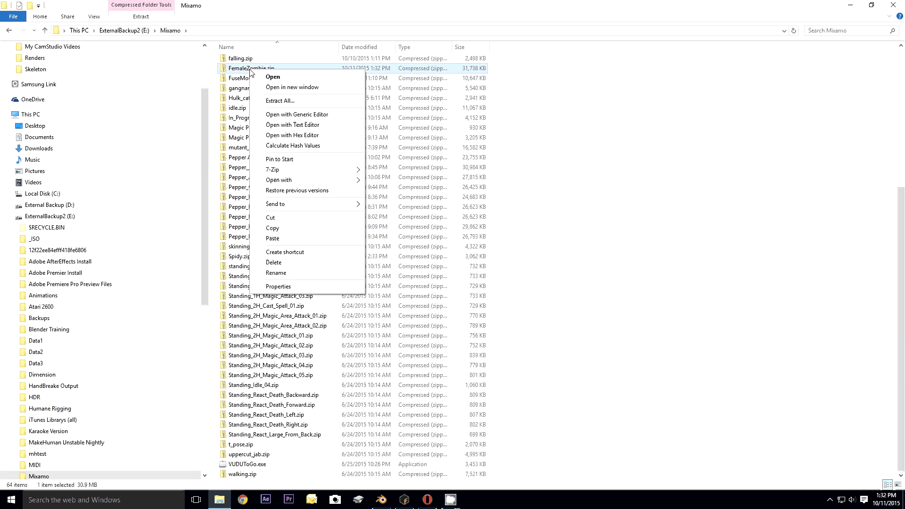
click(311, 104)
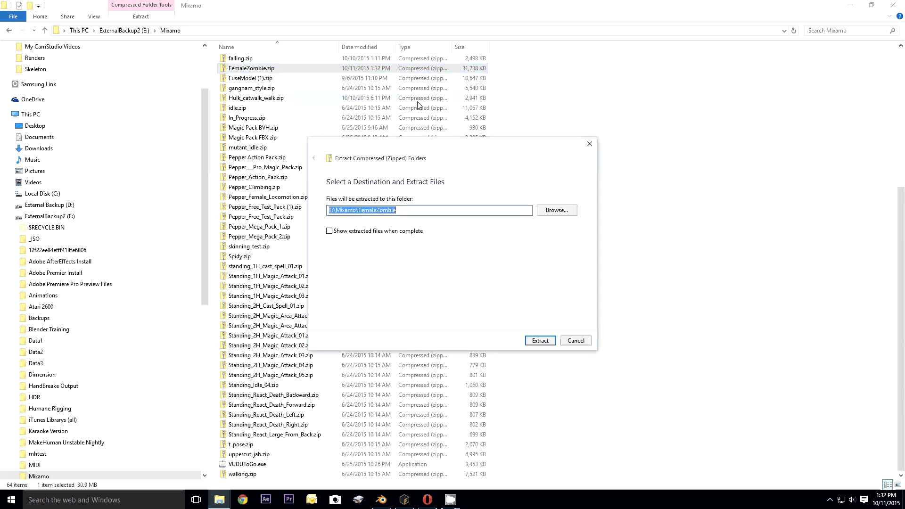
click(540, 340)
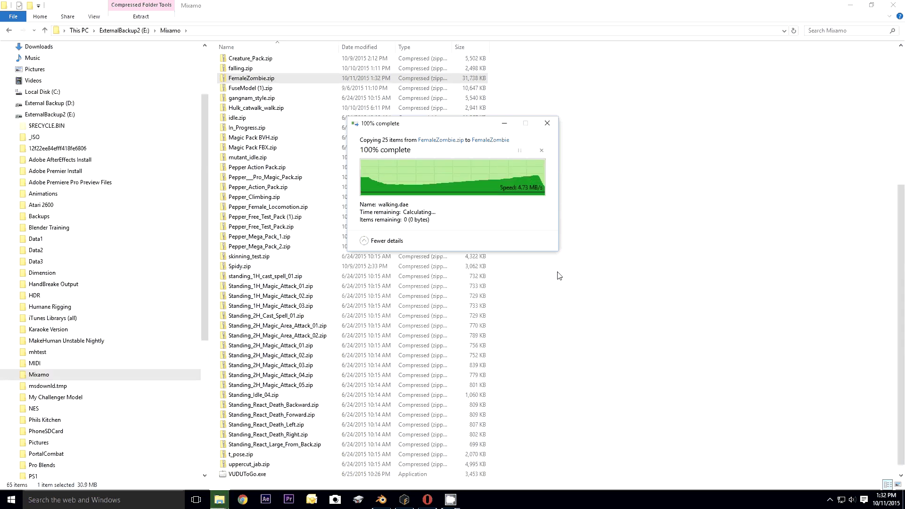
click(894, 5)
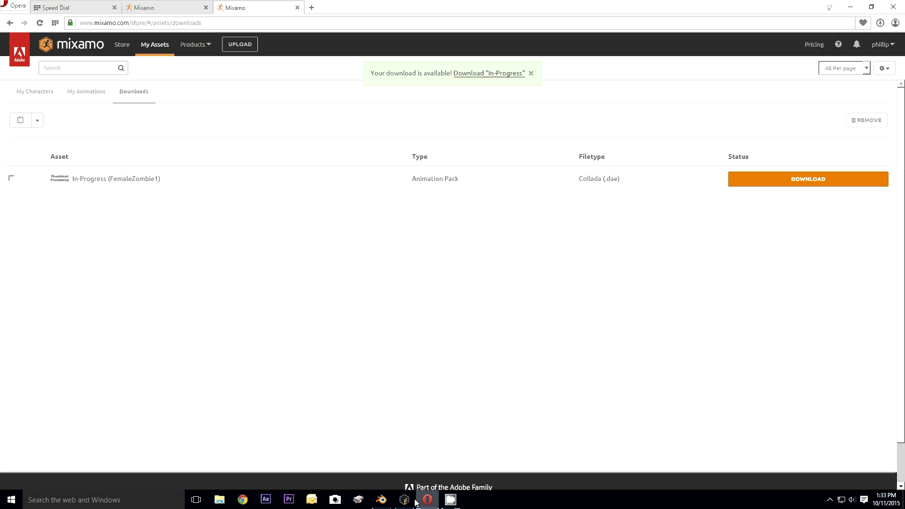
Step: In Blender, start a COLLADA import and pick E:\Mixamo\FemaleZombie\FemaleZombie1.dae
click(390, 503)
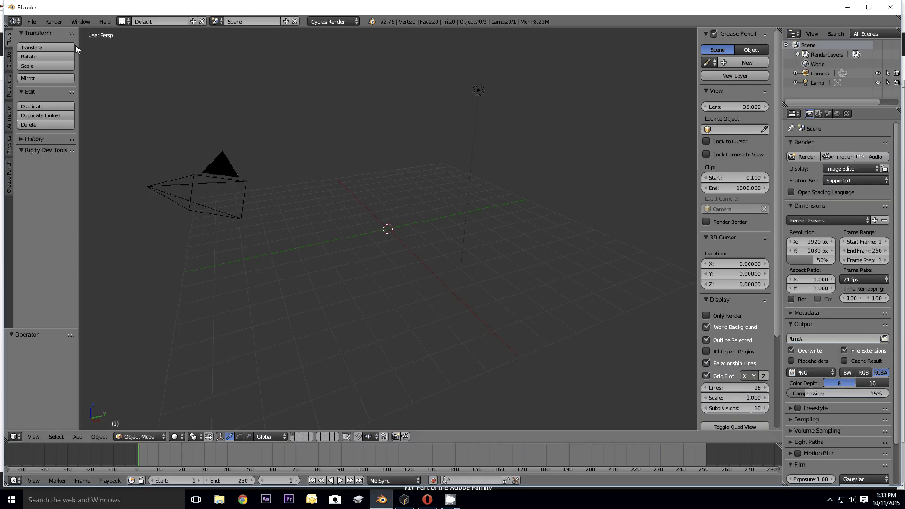
click(31, 22)
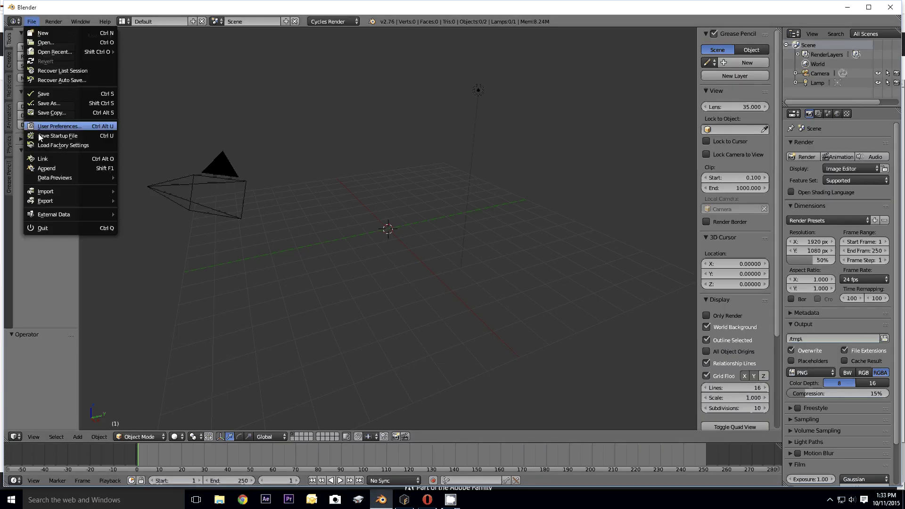
mouse_move(71, 191)
click(168, 191)
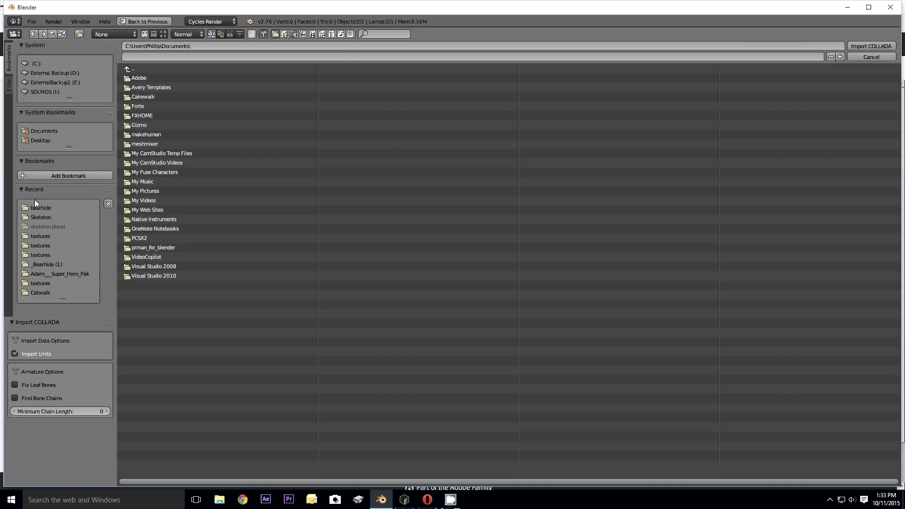
click(47, 83)
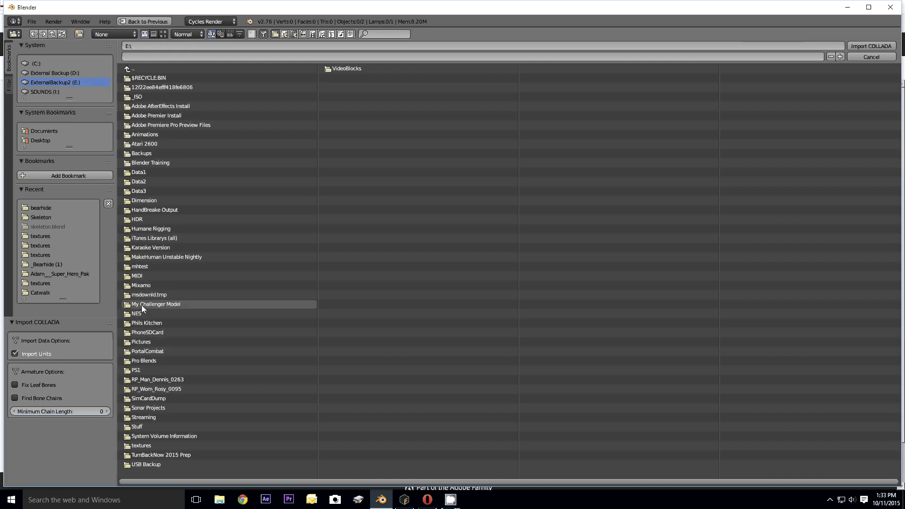
click(142, 286)
click(149, 126)
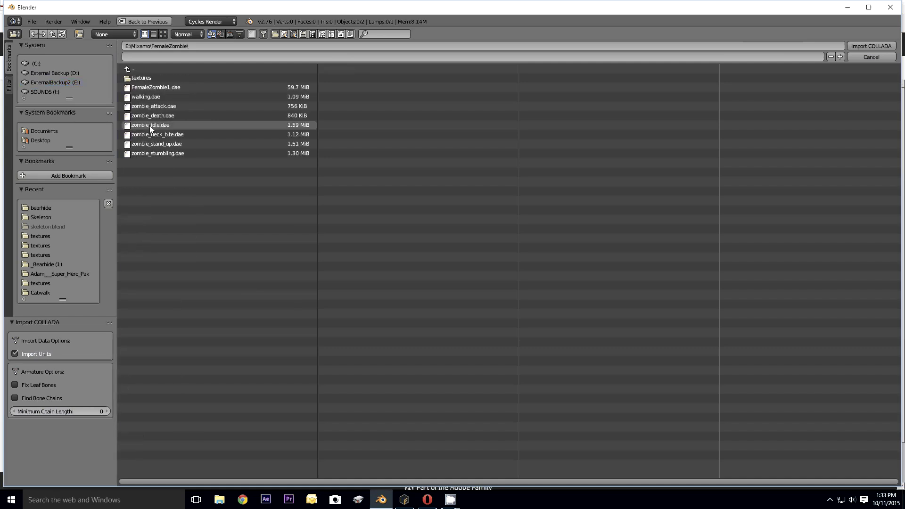
click(155, 86)
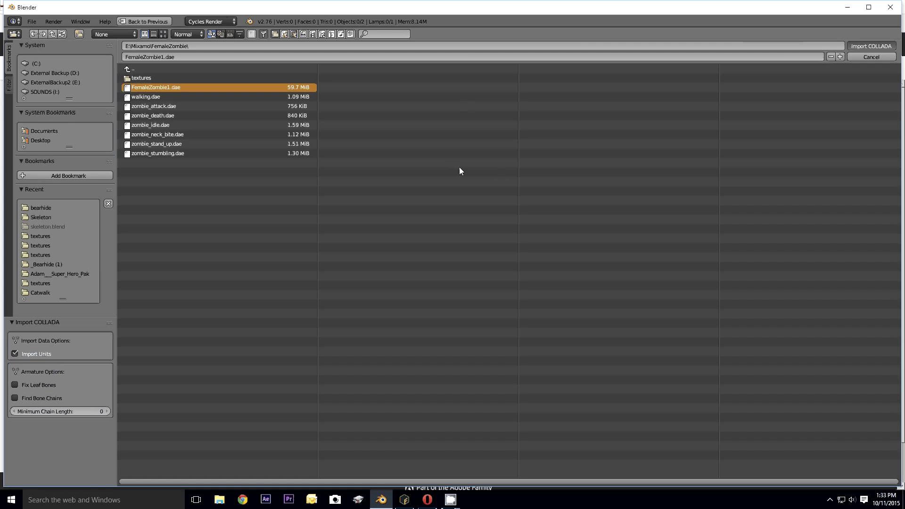
Step: Import FemaleZombie1.dae and frame the whole T-posed figure in the view
key(Return)
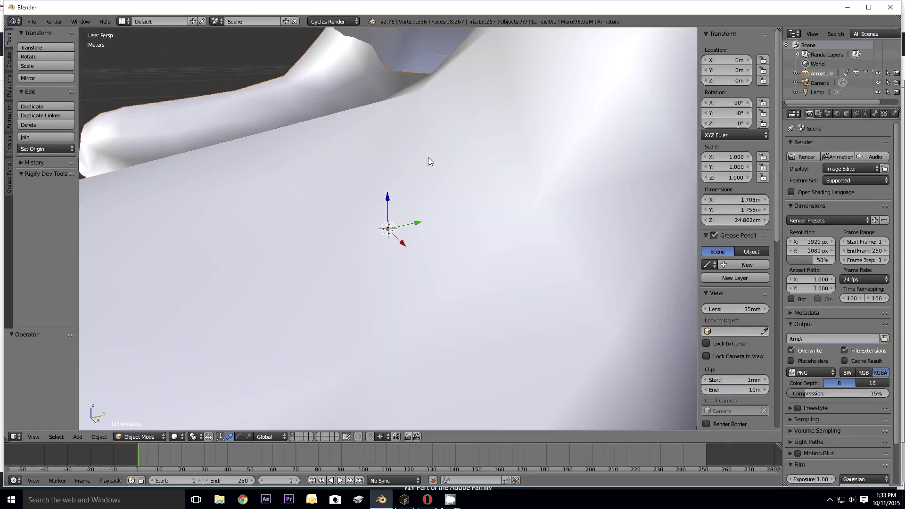
scroll(429, 157, down, 5)
scroll(446, 157, down, 2)
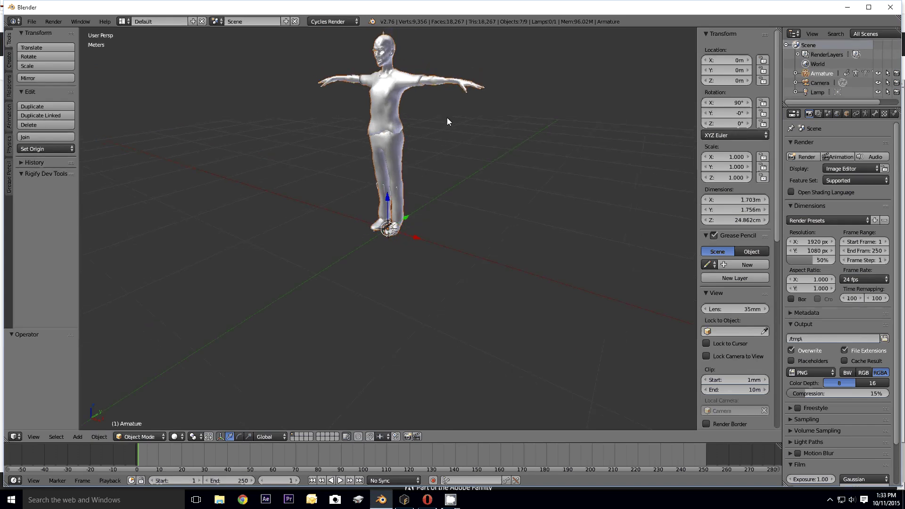
shift+middle_drag(447, 117, 465, 137)
scroll(464, 156, up, 2)
Step: Switch the viewport to Material shading and widen the Properties editor
click(182, 437)
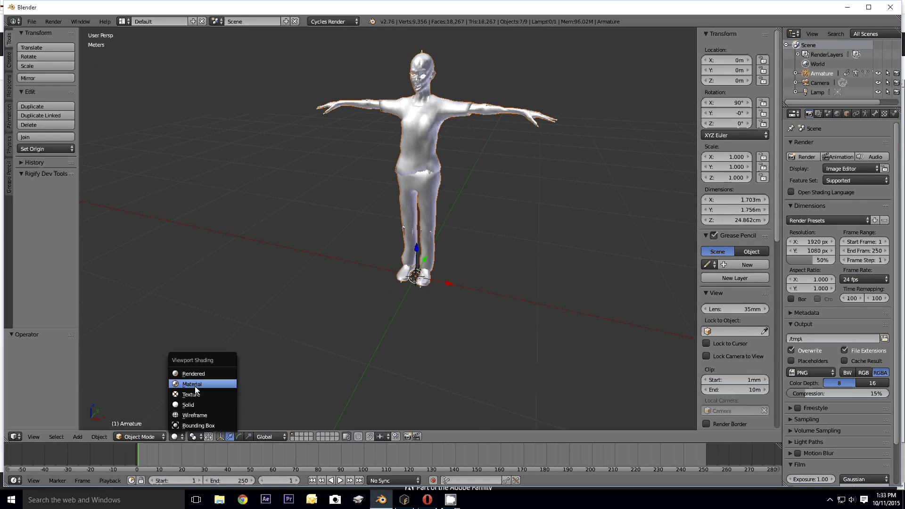
click(196, 386)
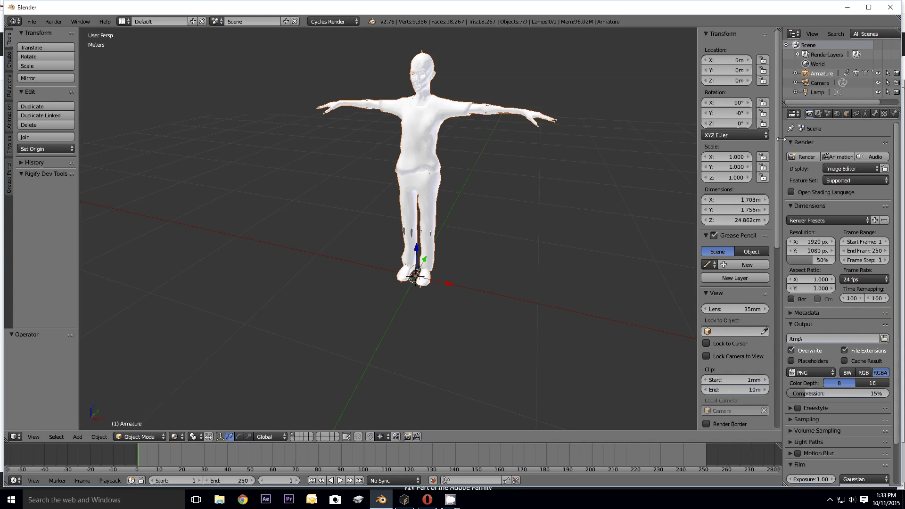
drag(783, 140, 743, 141)
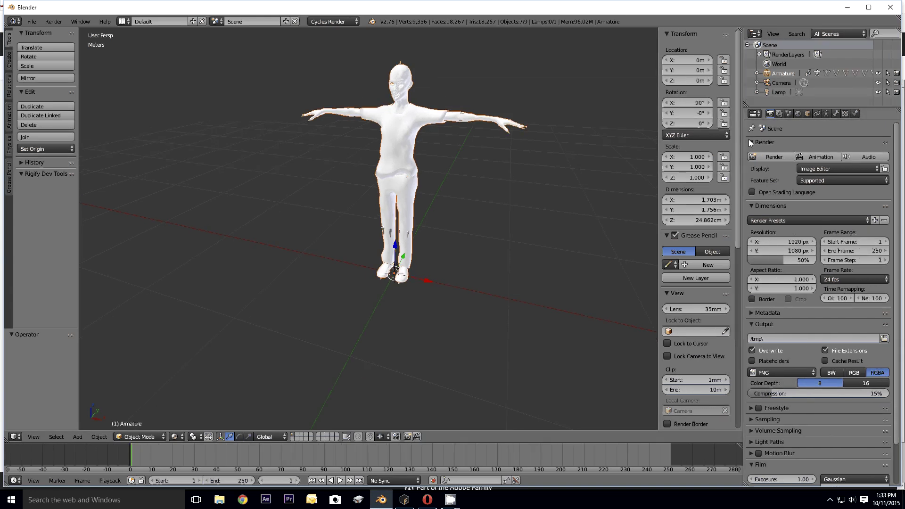
Step: Give the Tops mesh's Topmat material the FemaleZombie1_Top_diffuse.png image texture
right_click(404, 140)
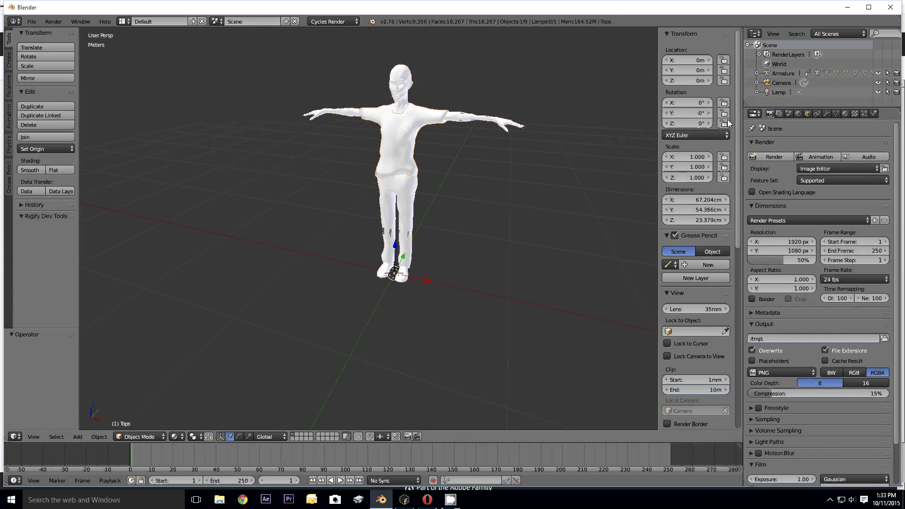
click(847, 115)
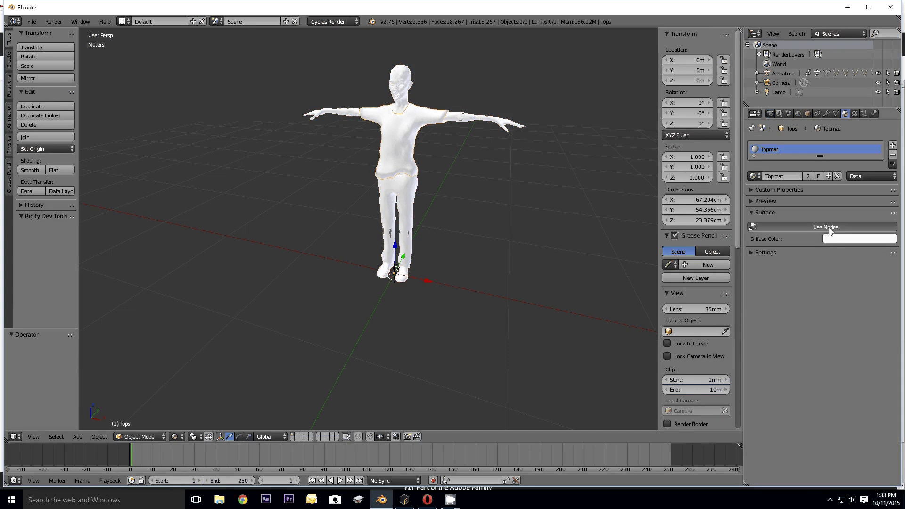
click(830, 228)
click(892, 244)
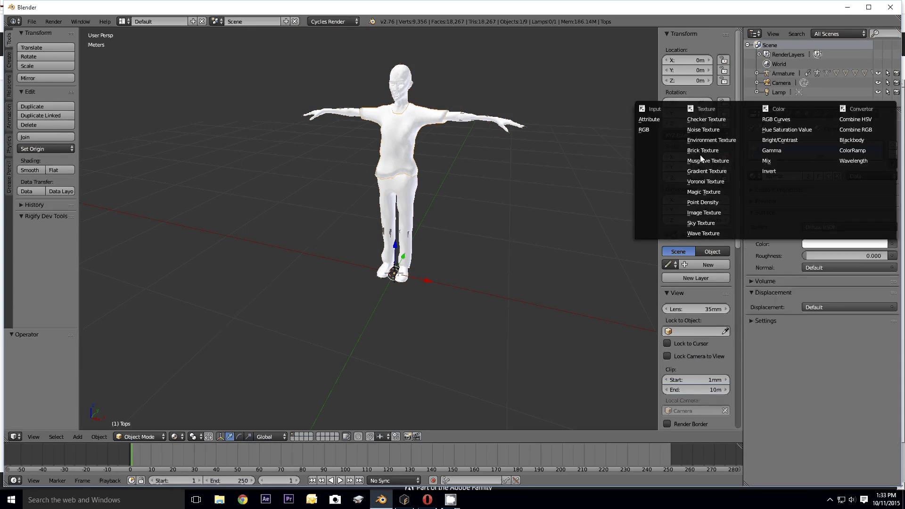
click(705, 213)
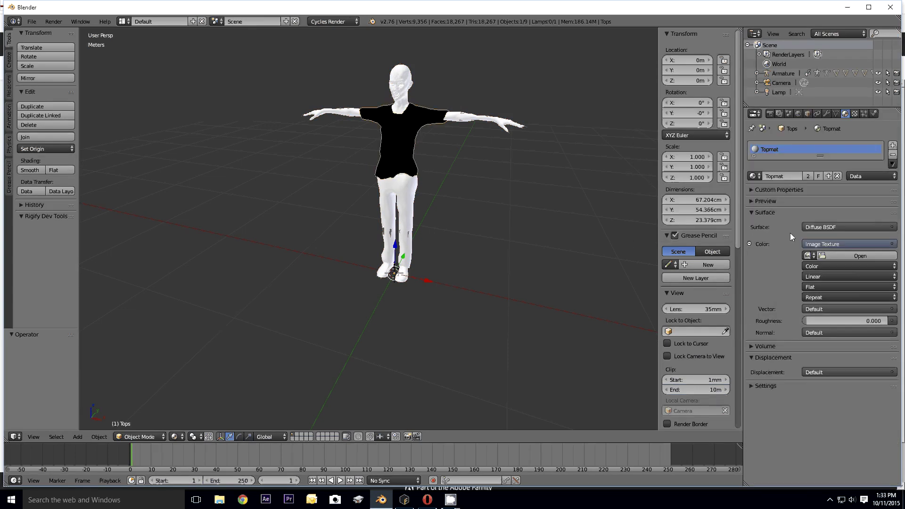
click(850, 256)
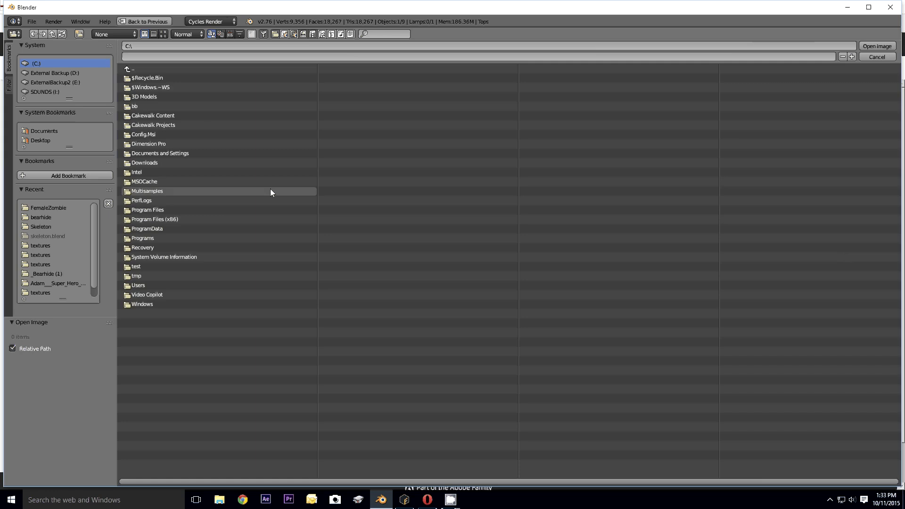
click(52, 209)
click(136, 78)
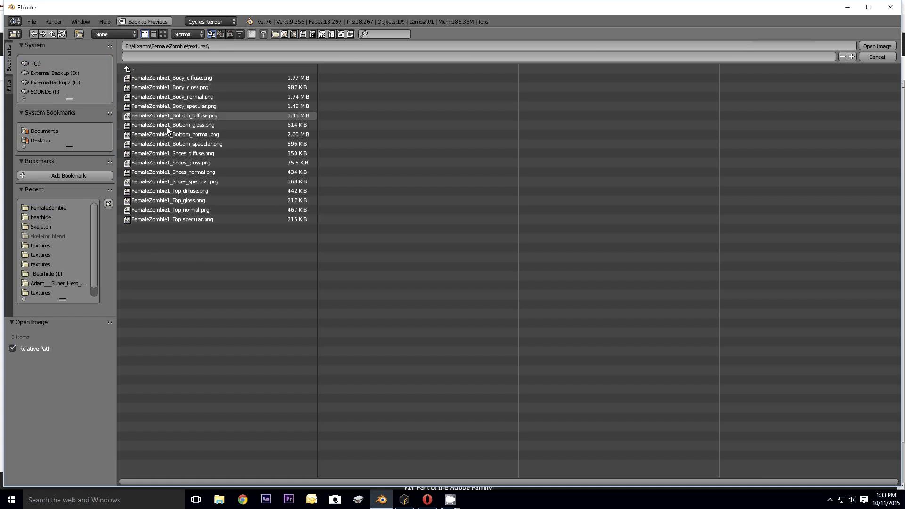
click(168, 192)
click(868, 47)
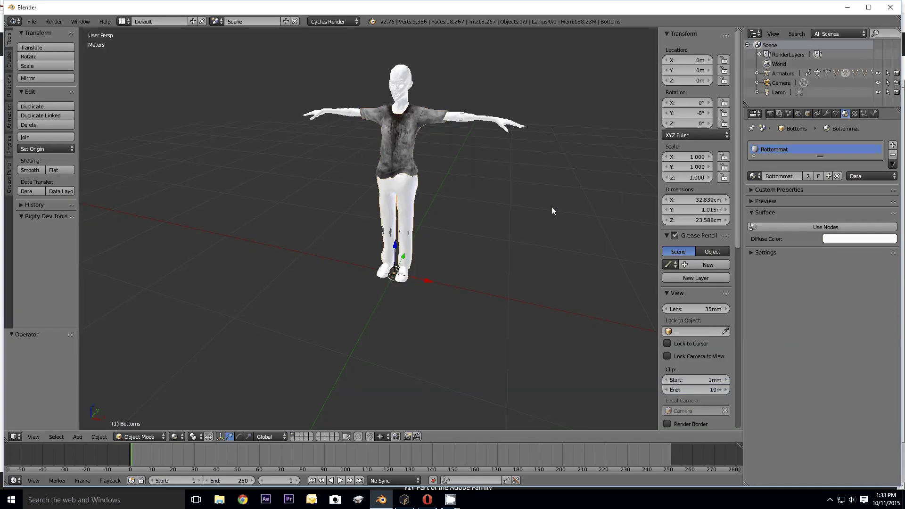
Step: Give Bottommat the FemaleZombie1_Bottom_diffuse.png image texture, then select the Body mesh
click(782, 227)
click(892, 243)
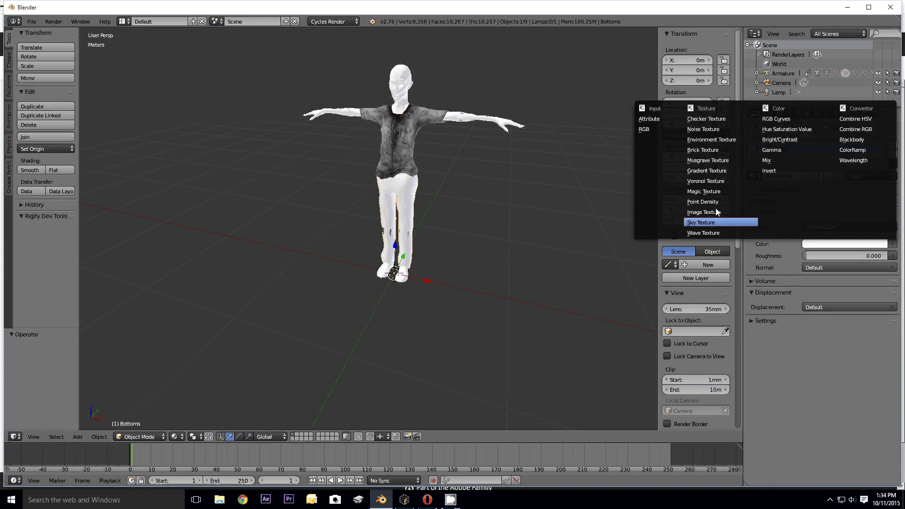
click(700, 213)
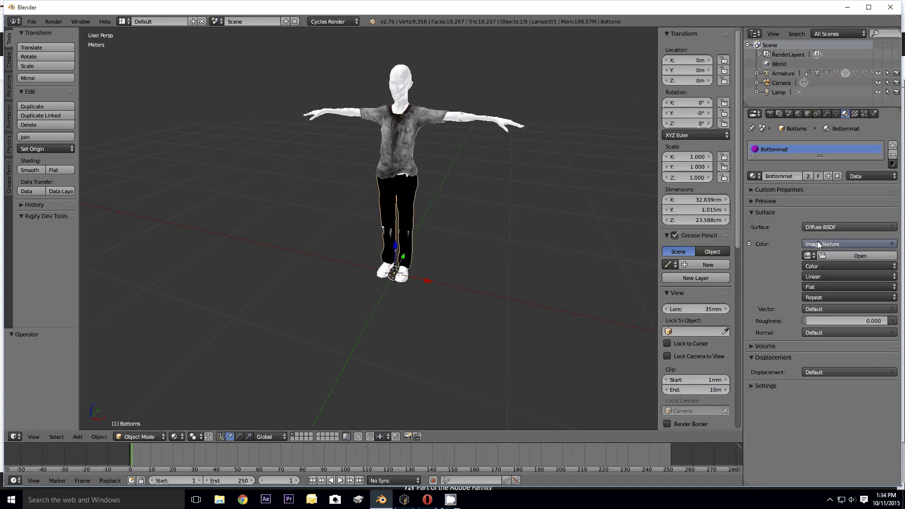
click(849, 256)
click(44, 208)
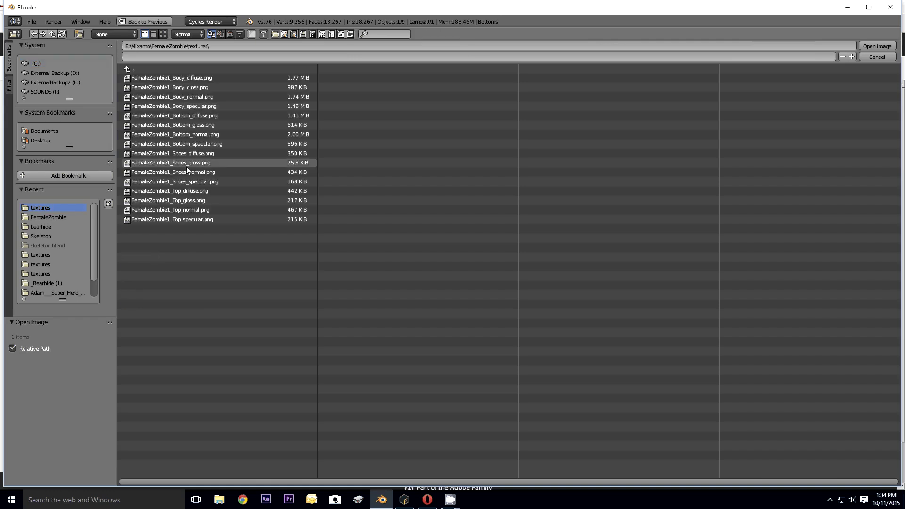
click(183, 115)
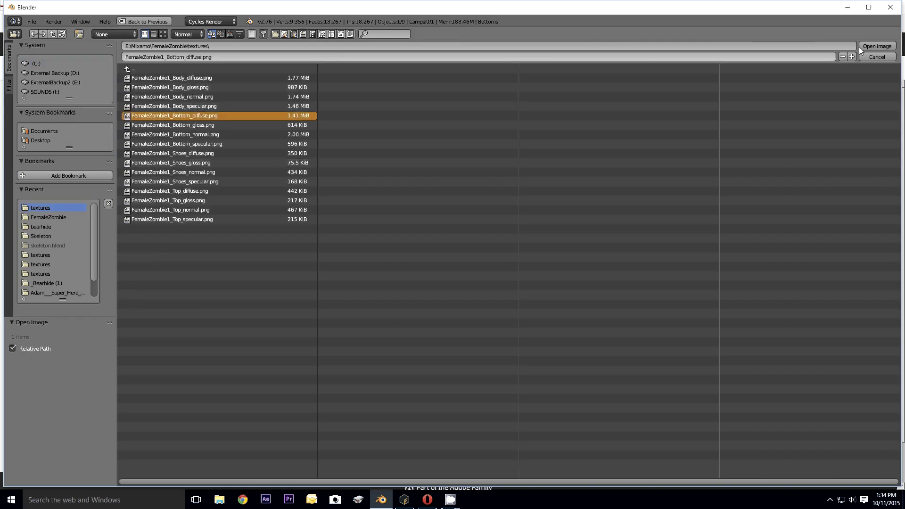
click(878, 46)
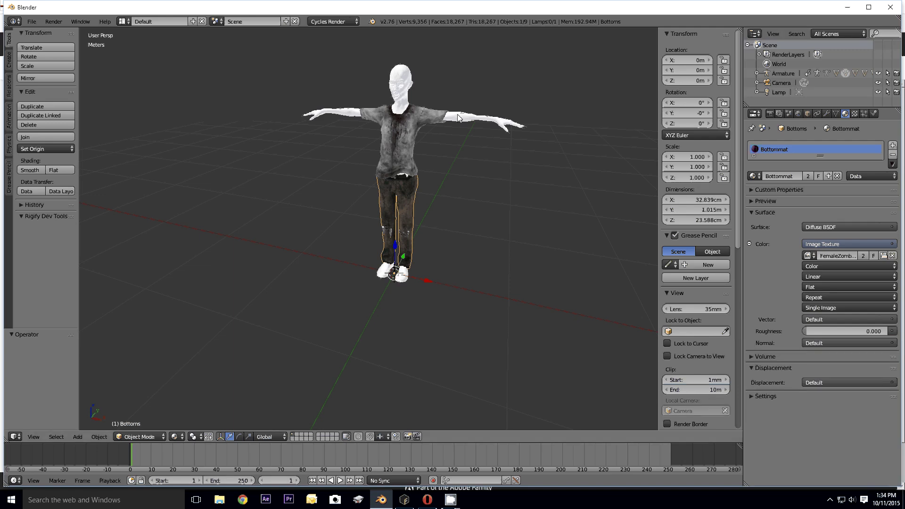
right_click(458, 114)
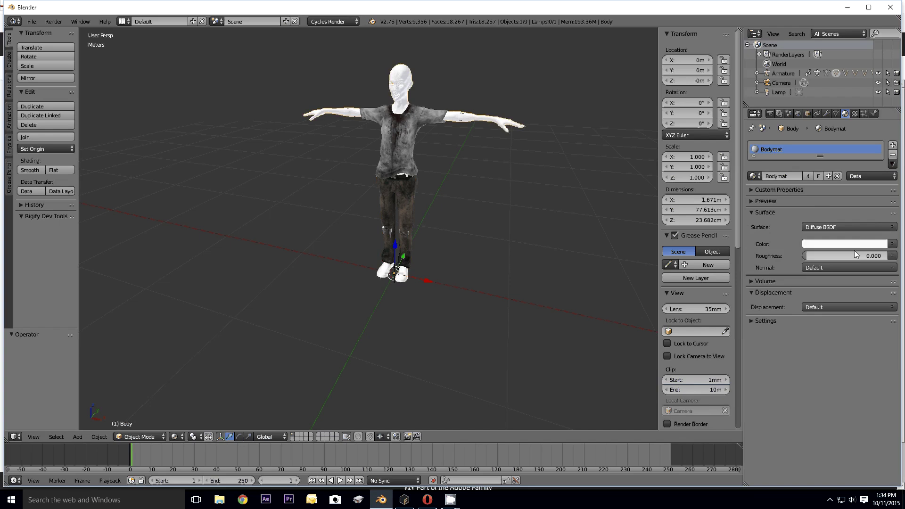
Step: Give the Body material the FemaleZombie1_Body_diffuse.png image texture
click(892, 244)
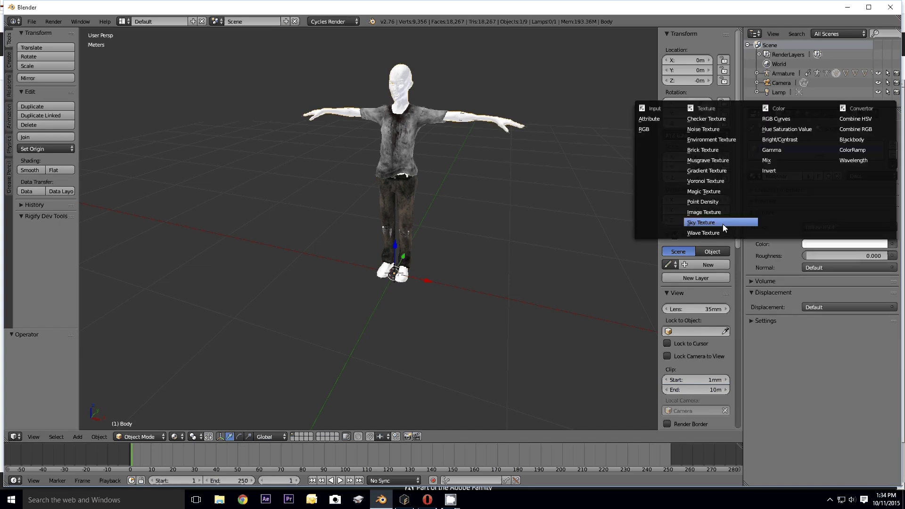
click(705, 212)
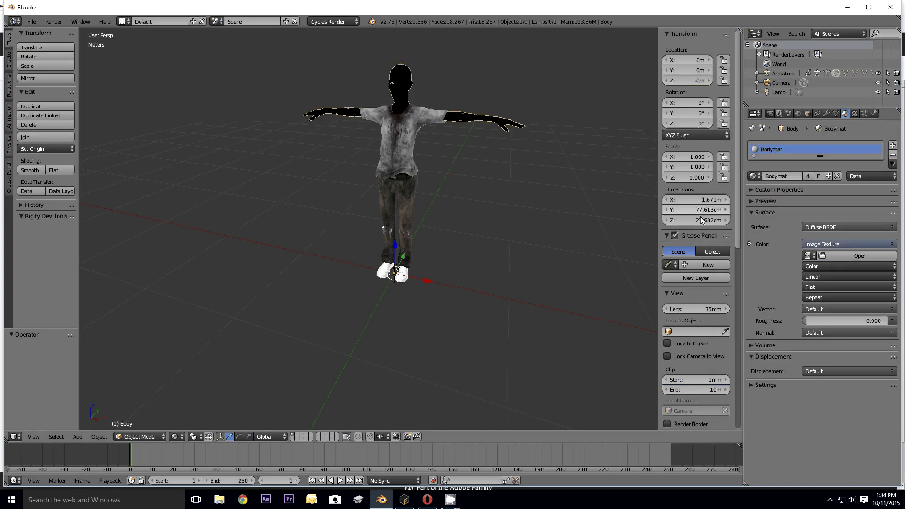
click(831, 258)
click(37, 207)
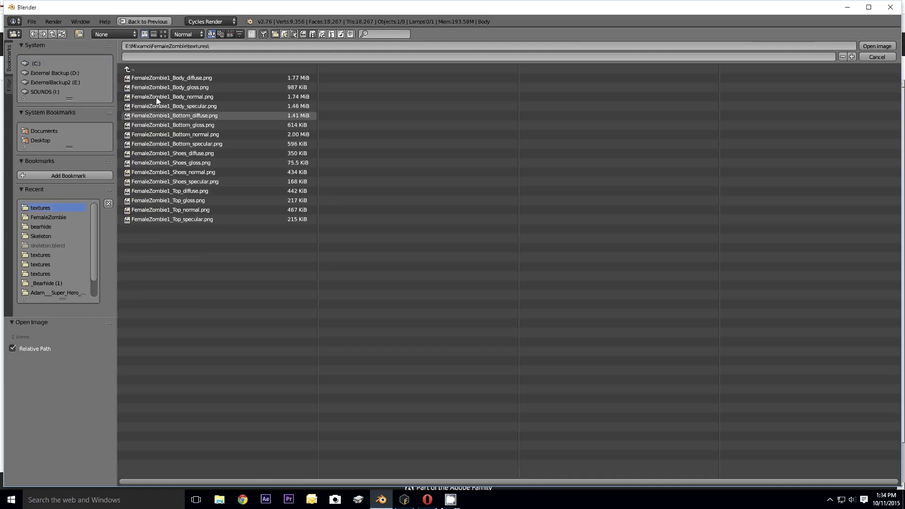
click(184, 78)
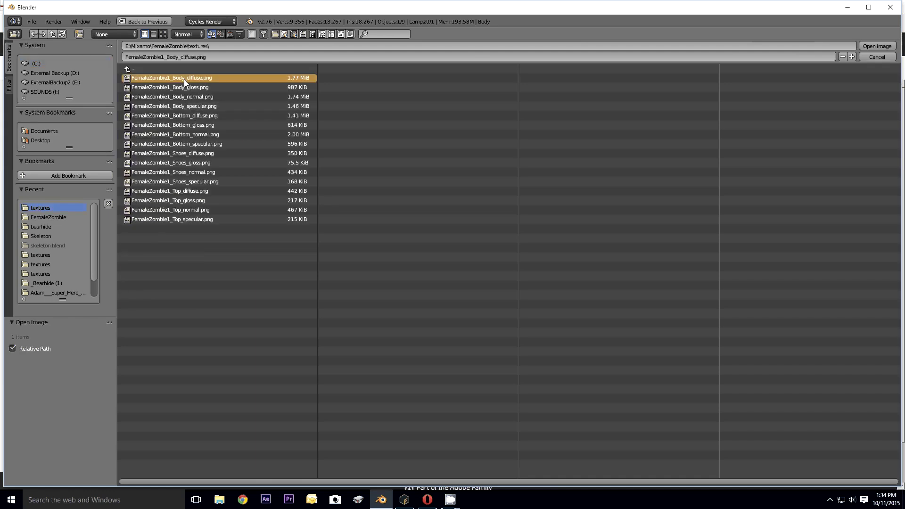
click(871, 47)
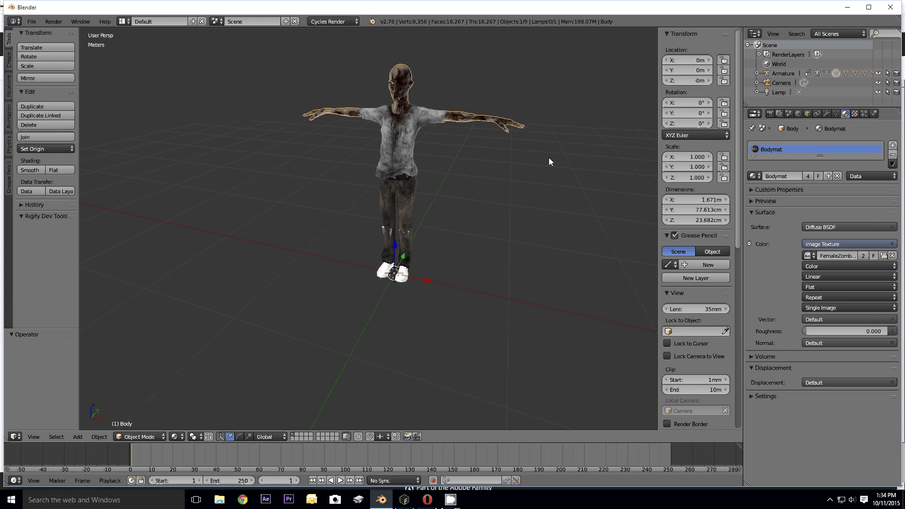
scroll(436, 71, up, 4)
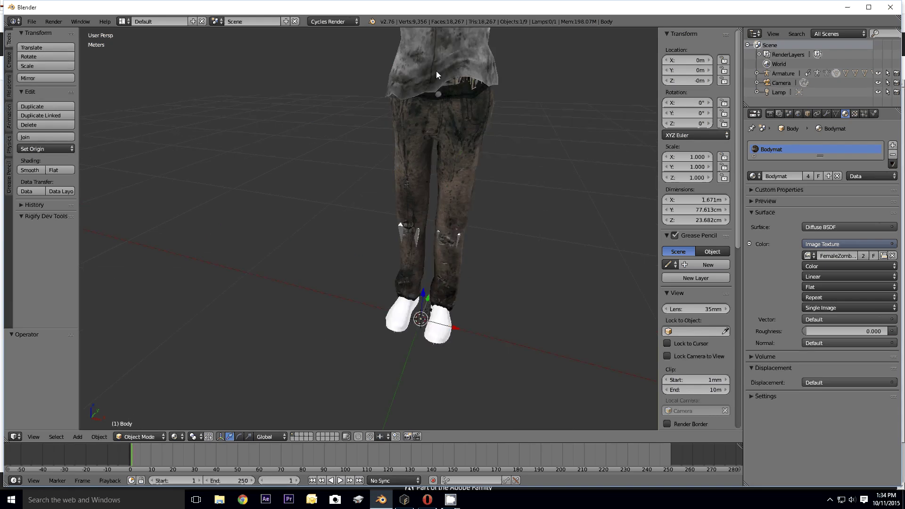
scroll(437, 70, down, 3)
Step: Select the Shoes mesh and give Shoesmat the FemaleZombie1_Shoes_diffuse.png image texture
right_click(410, 292)
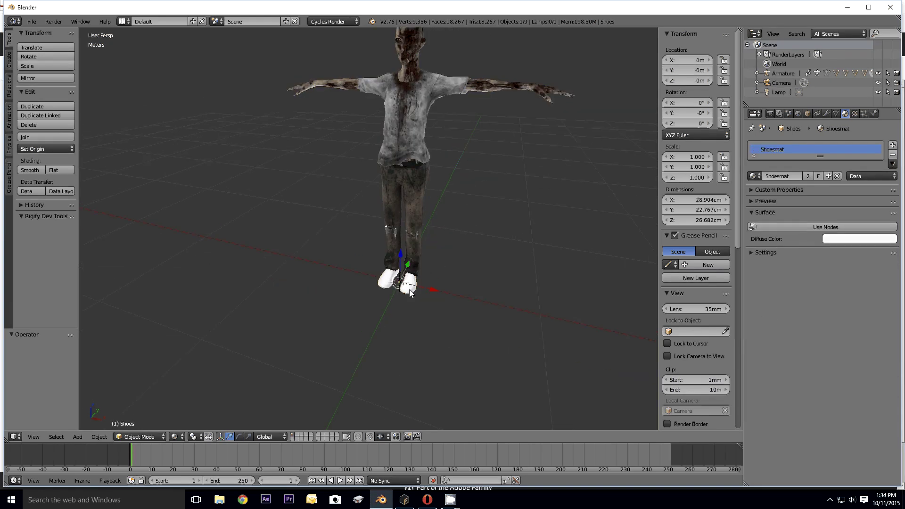
click(878, 227)
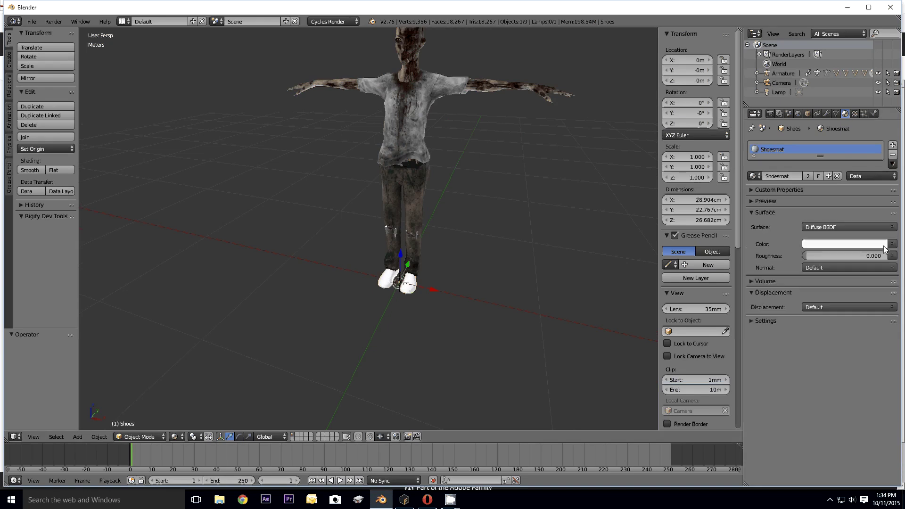
click(893, 244)
click(712, 229)
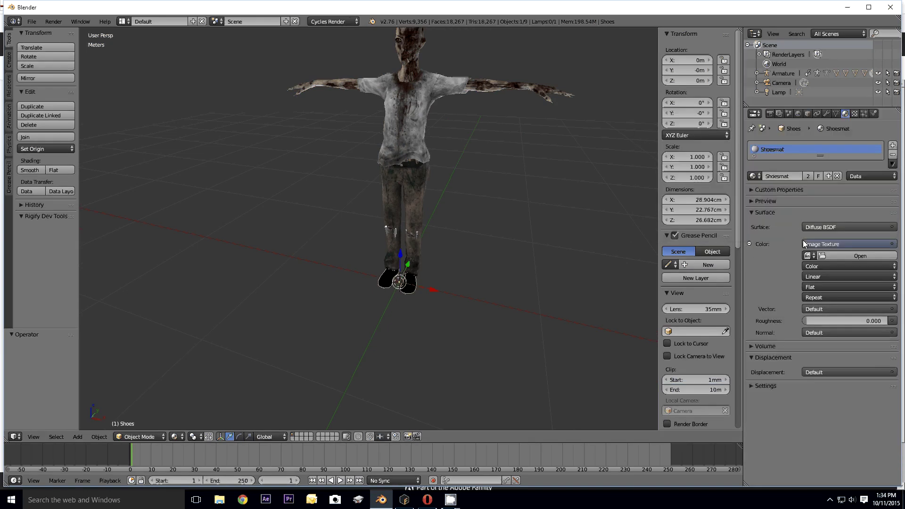
click(849, 256)
click(55, 207)
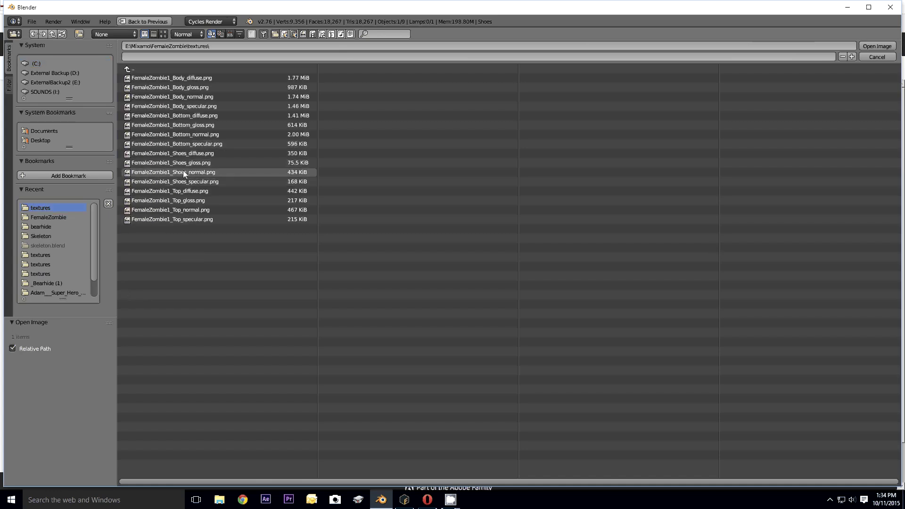
click(192, 154)
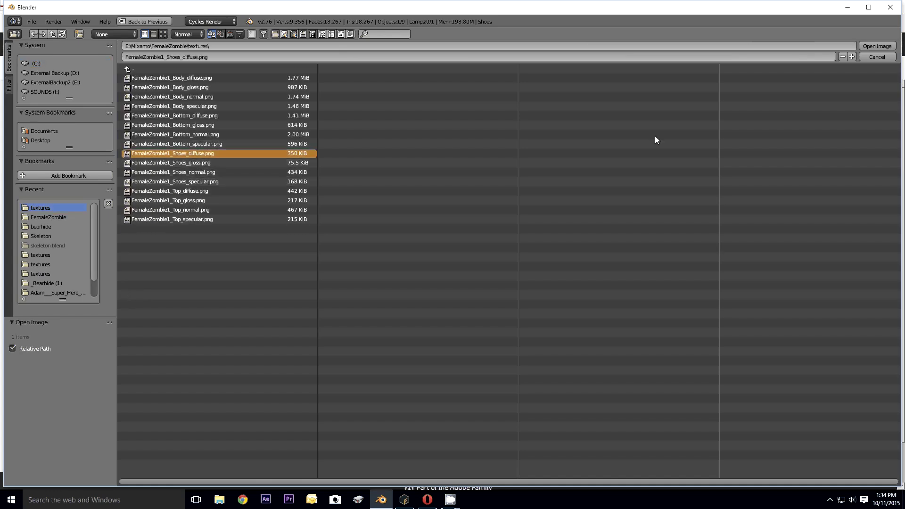
click(877, 46)
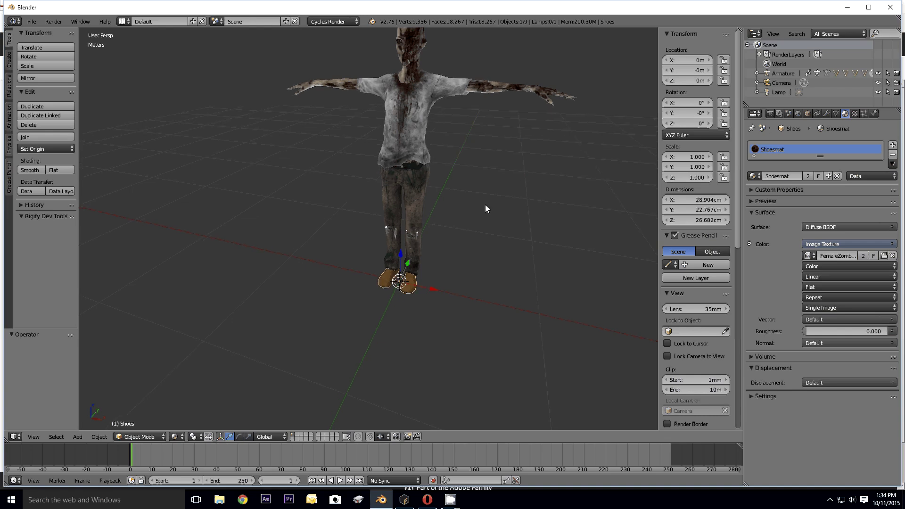
middle_drag(486, 204, 439, 246)
scroll(469, 187, up, 2)
scroll(471, 189, down, 1)
Step: Preview the zombie animation, then import walking.dae as a COLLADA file
click(340, 480)
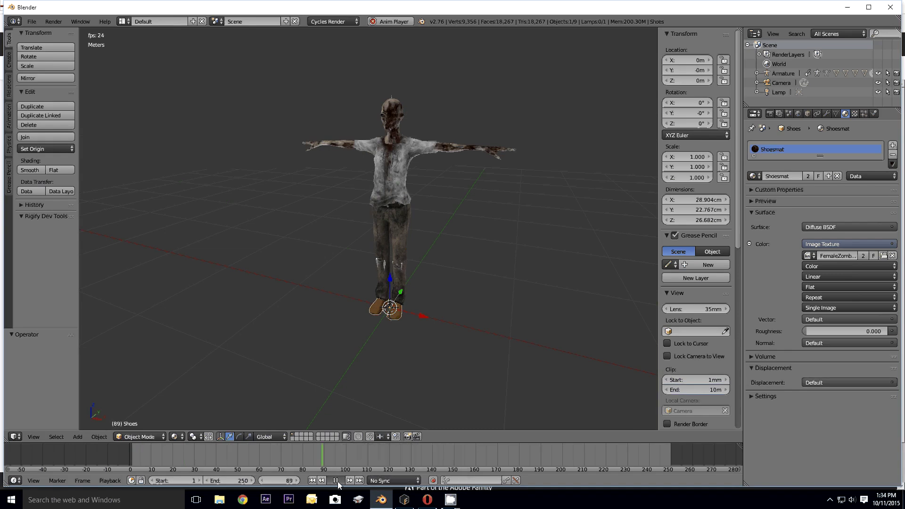
key(Escape)
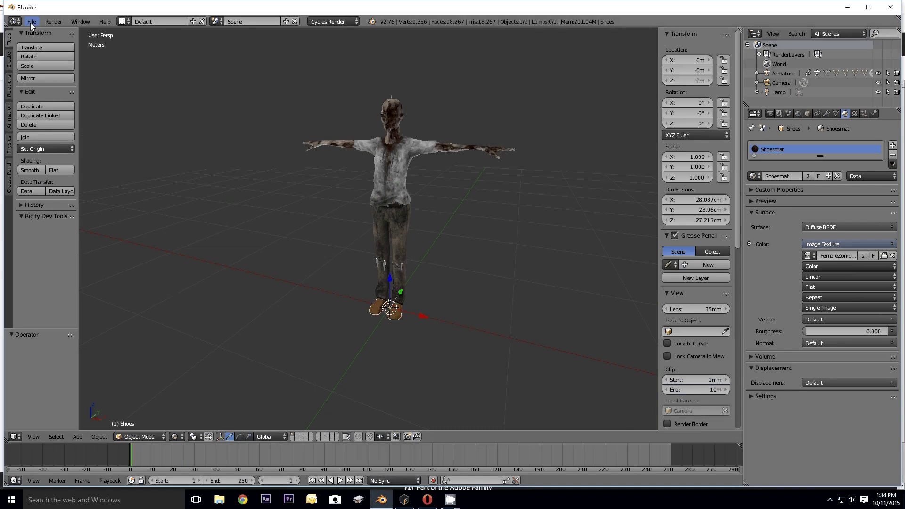
click(32, 23)
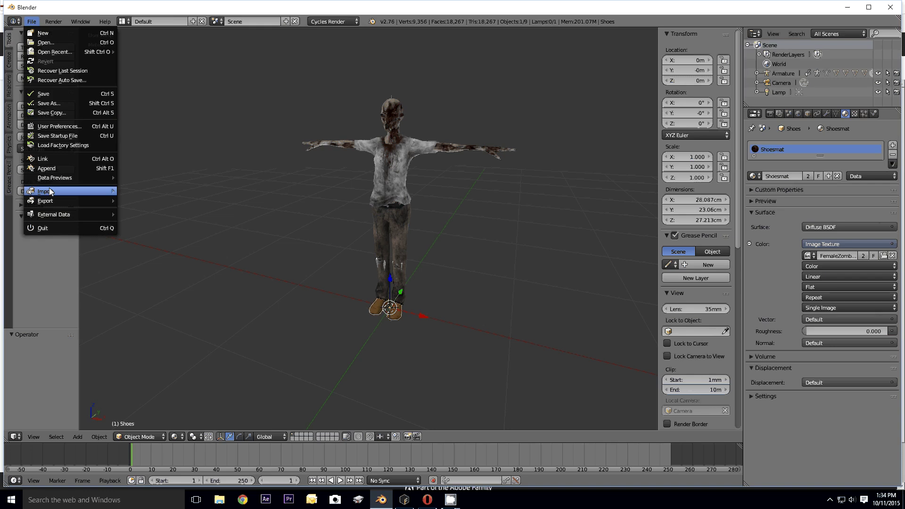
mouse_move(51, 191)
click(146, 186)
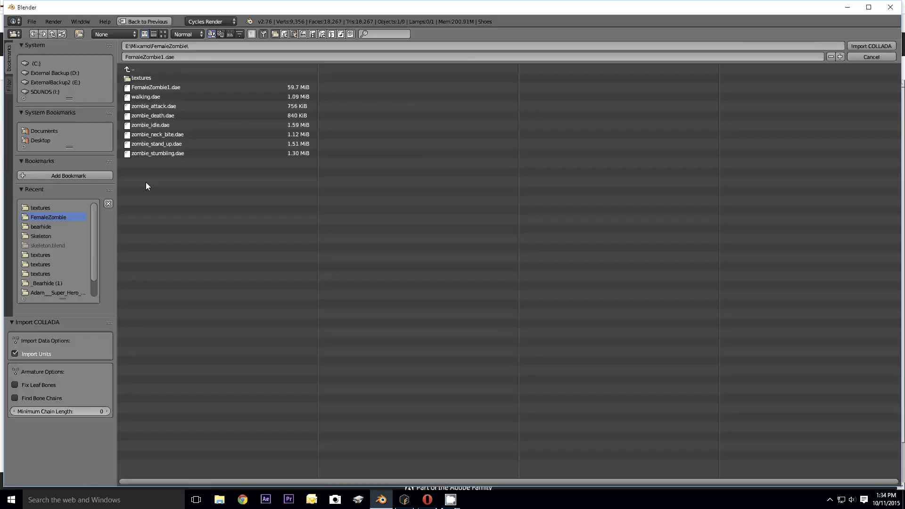
click(165, 98)
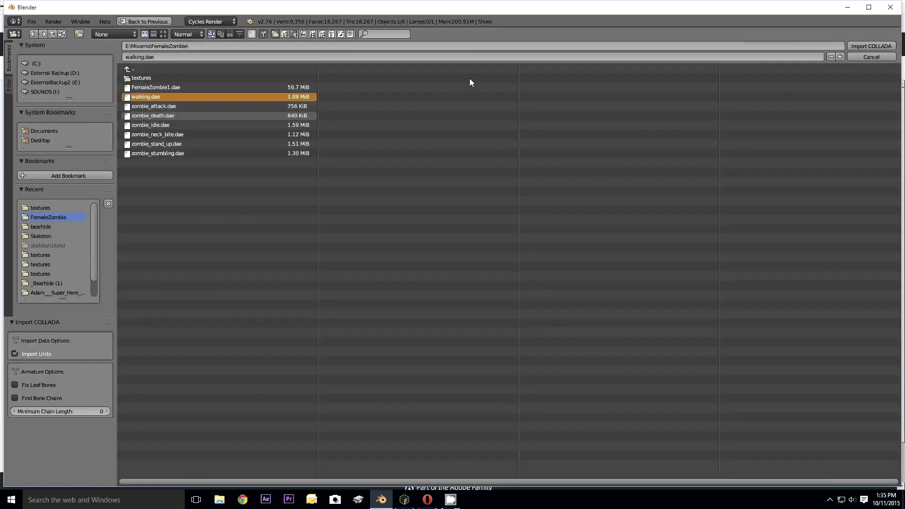
click(871, 47)
Step: Move Armature.001 -81.254 cm along Y beside the zombie and hide the Bottoms mesh
middle_drag(442, 219, 391, 220)
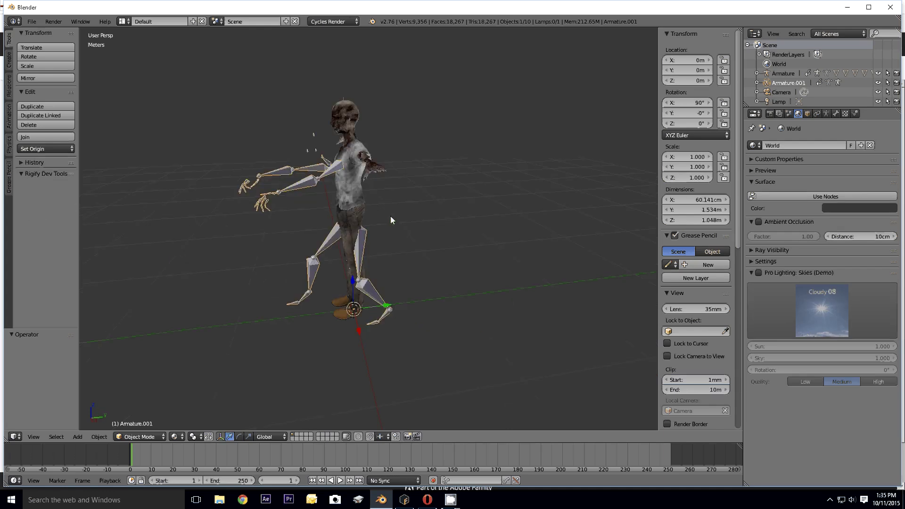
scroll(394, 220, down, 3)
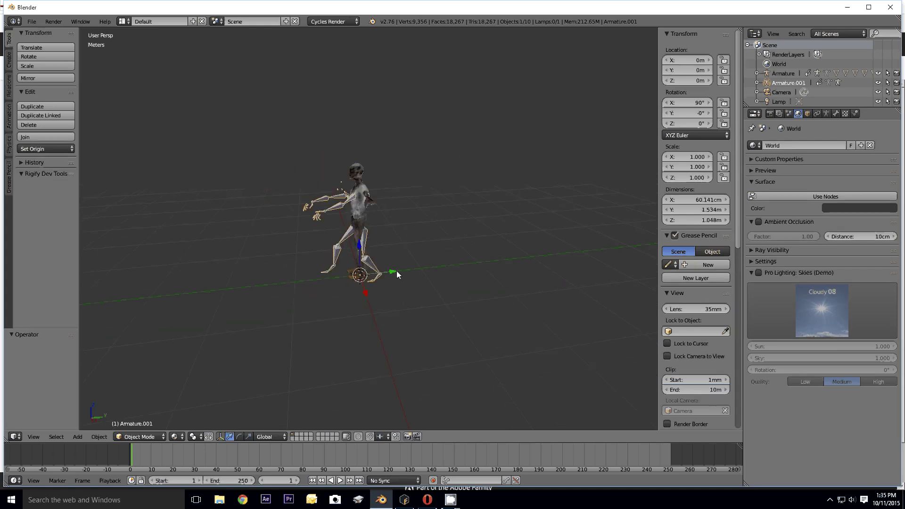
drag(397, 270, 341, 278)
middle_drag(342, 279, 314, 269)
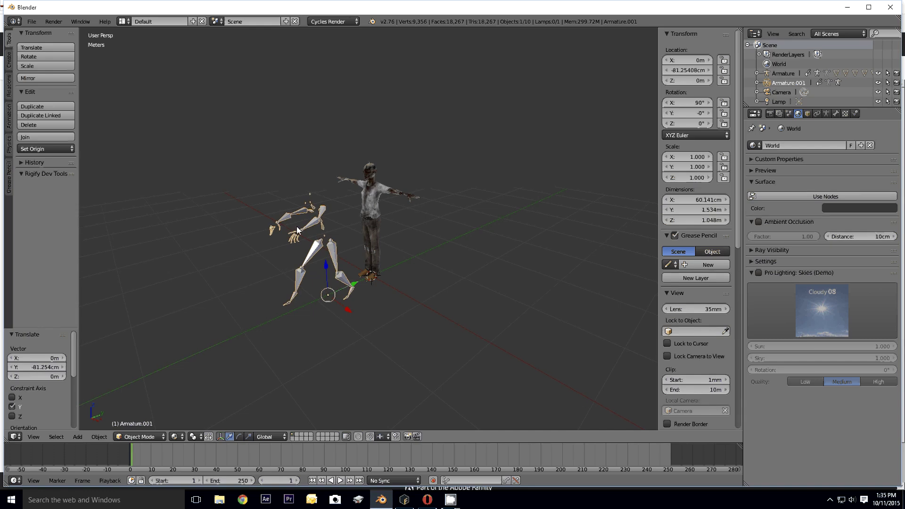
middle_drag(298, 228, 265, 216)
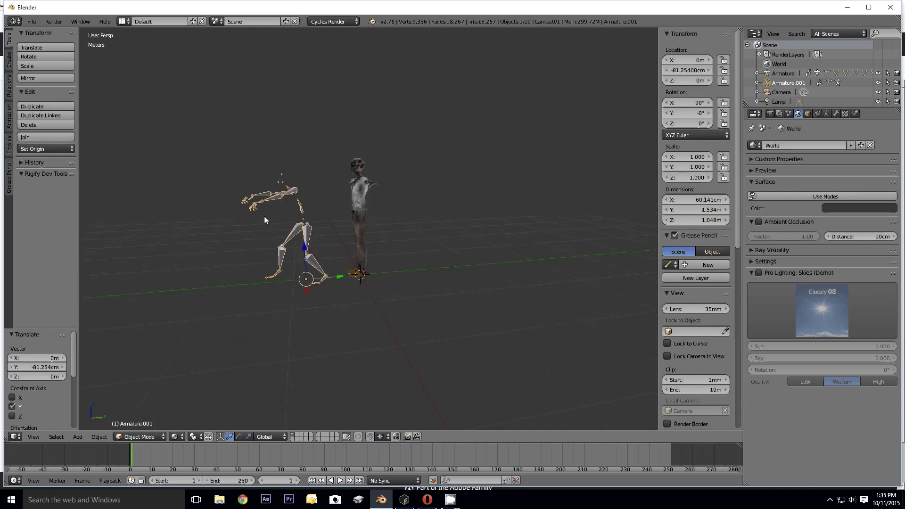
right_click(370, 219)
key(h)
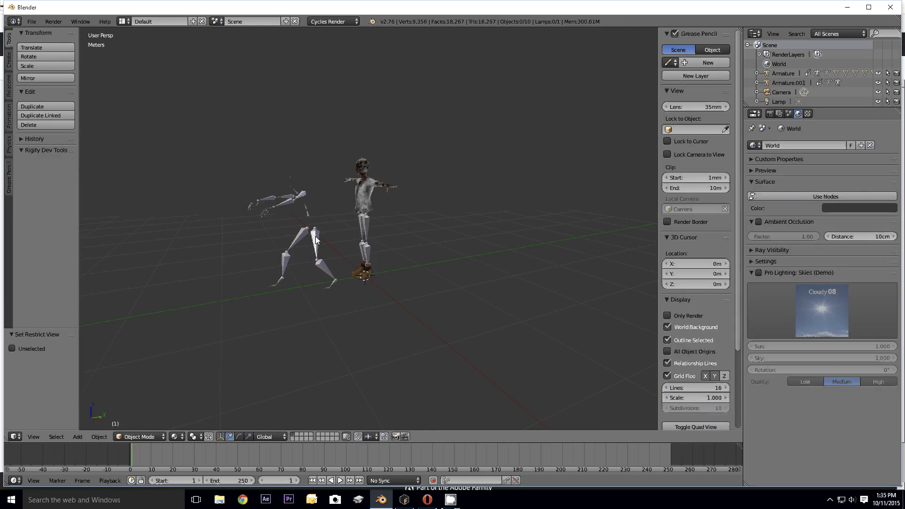
right_click(315, 239)
shift+right_click(364, 228)
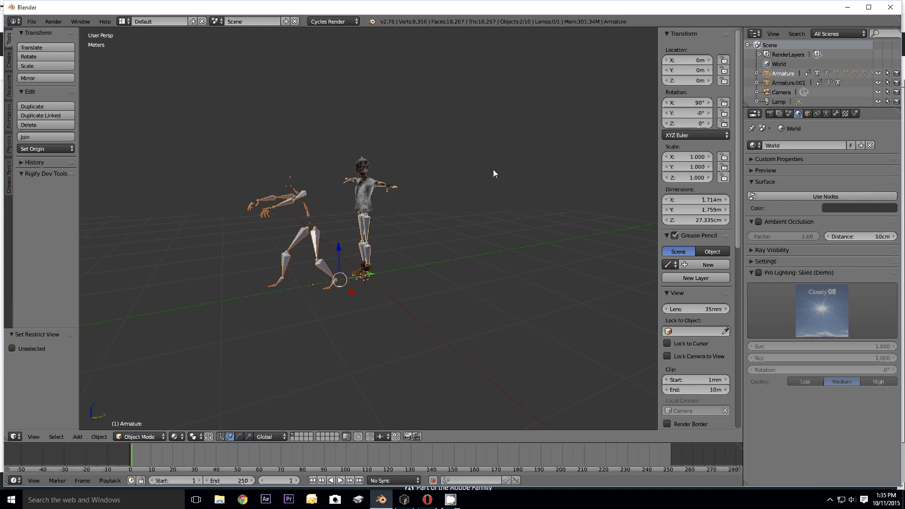
click(807, 114)
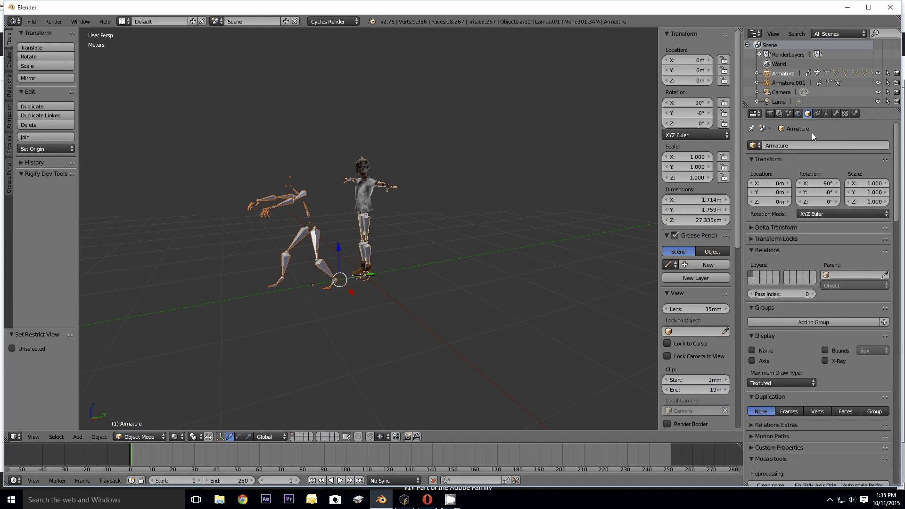
scroll(812, 132, down, 10)
scroll(847, 156, up, 3)
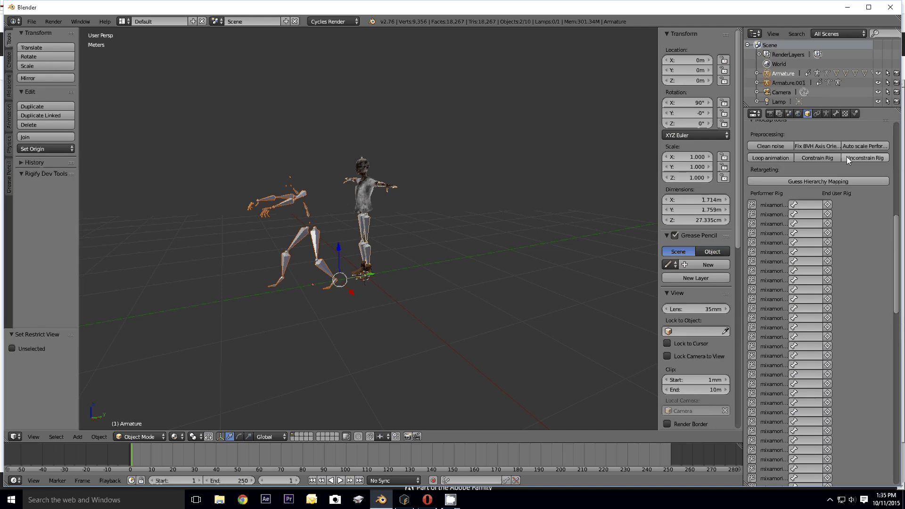
click(809, 182)
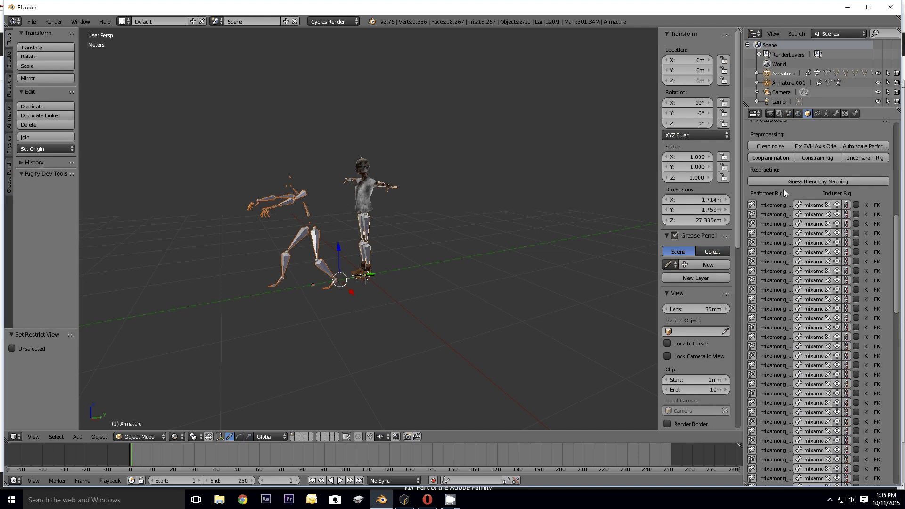
drag(743, 210, 646, 212)
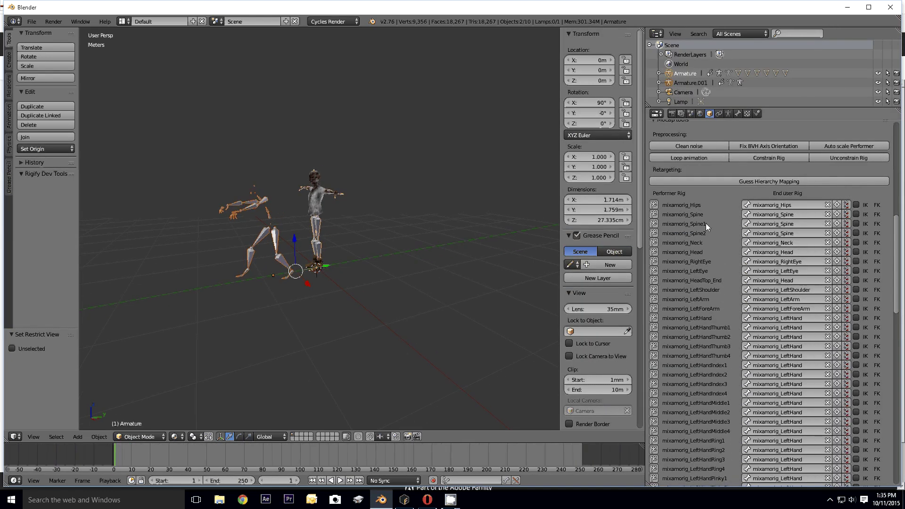
scroll(706, 222, down, 3)
scroll(751, 212, up, 7)
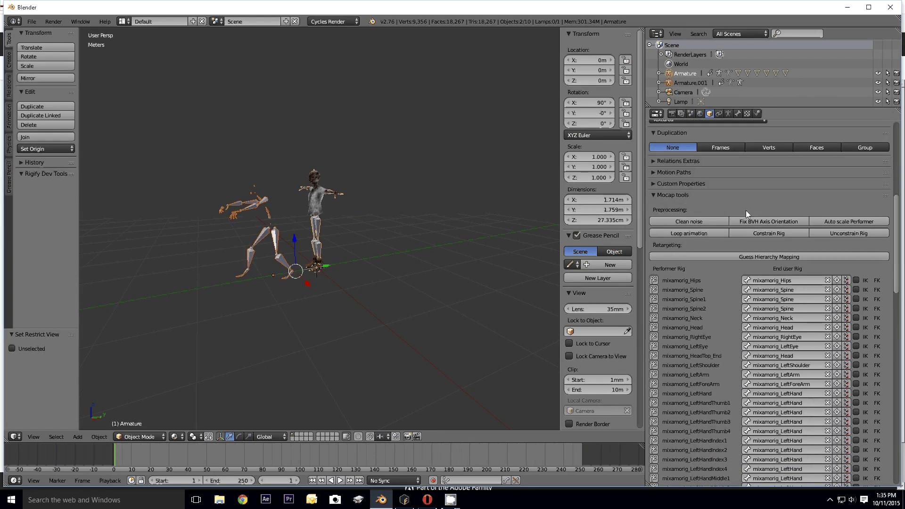
scroll(746, 210, down, 9)
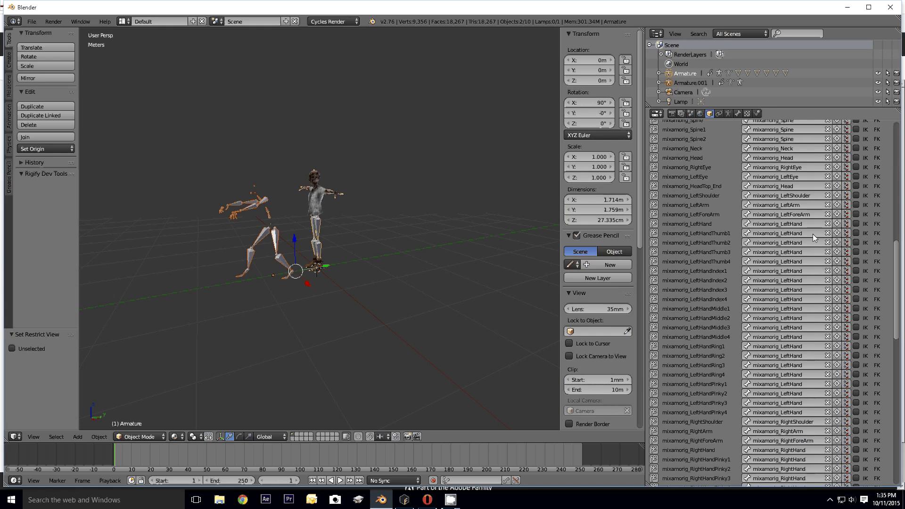
scroll(771, 204, down, 3)
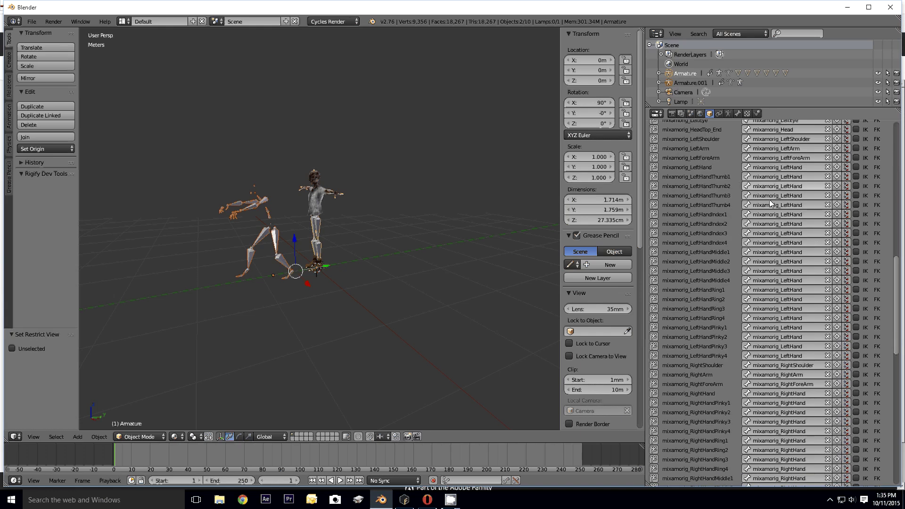
scroll(768, 197, down, 15)
scroll(768, 197, down, 10)
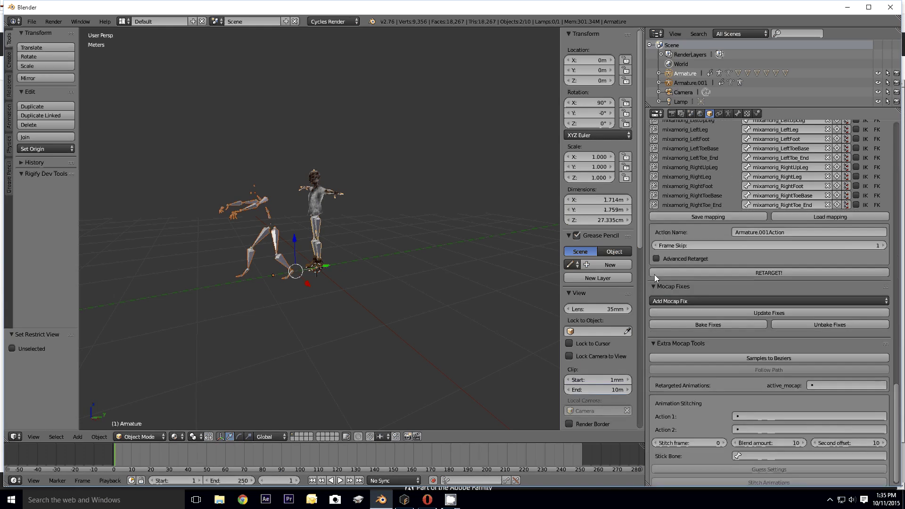
click(656, 259)
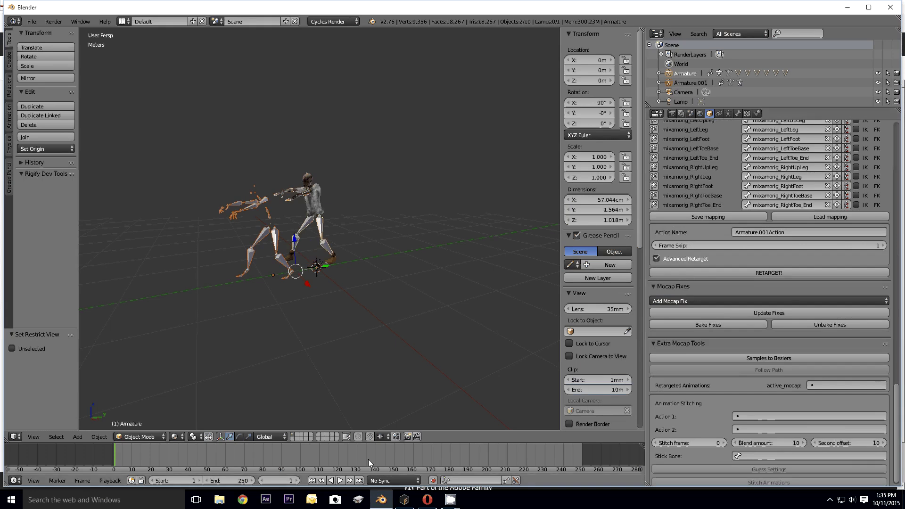
click(341, 480)
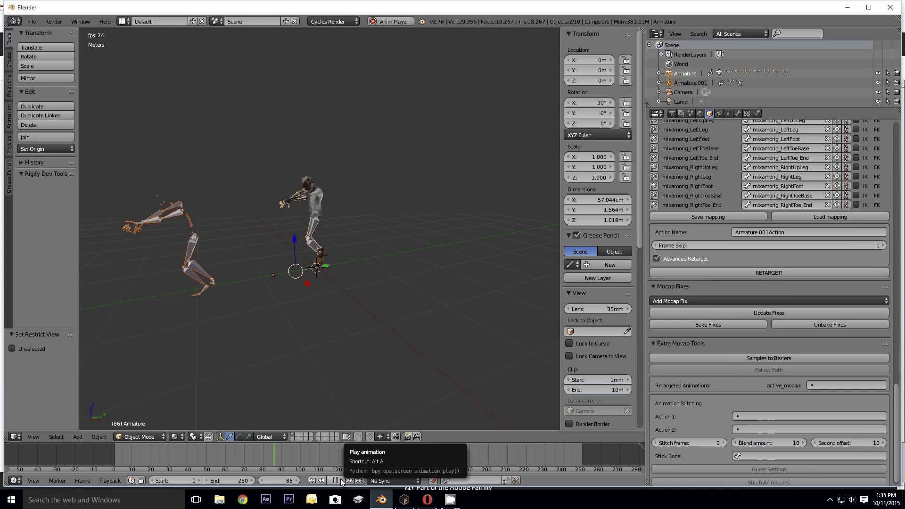
click(336, 481)
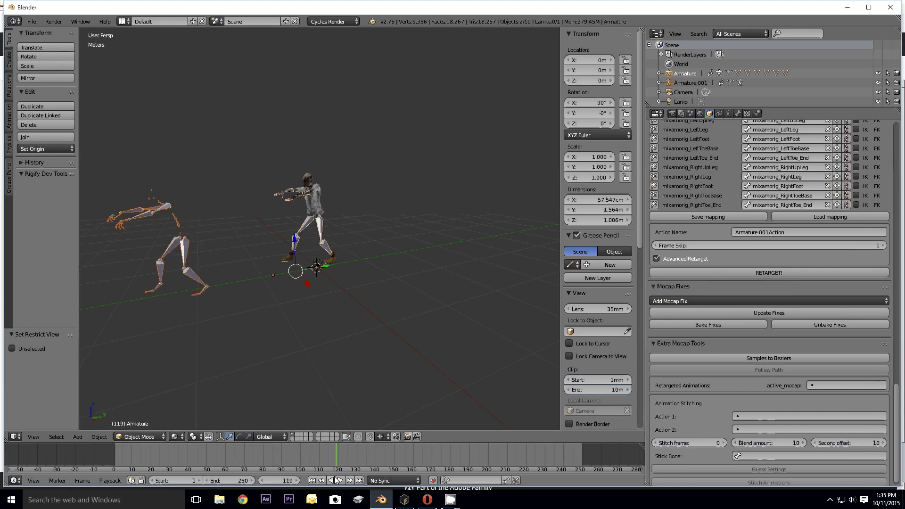
click(312, 481)
scroll(736, 340, up, 15)
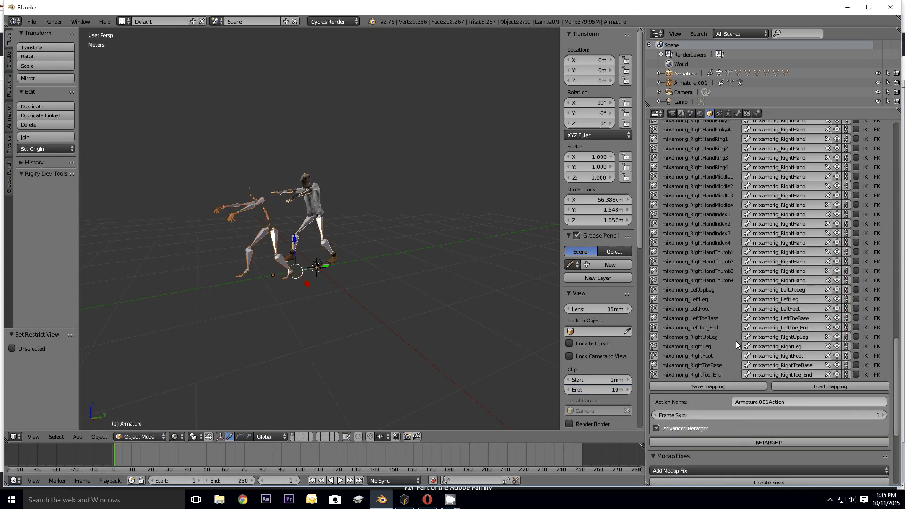
scroll(737, 340, up, 15)
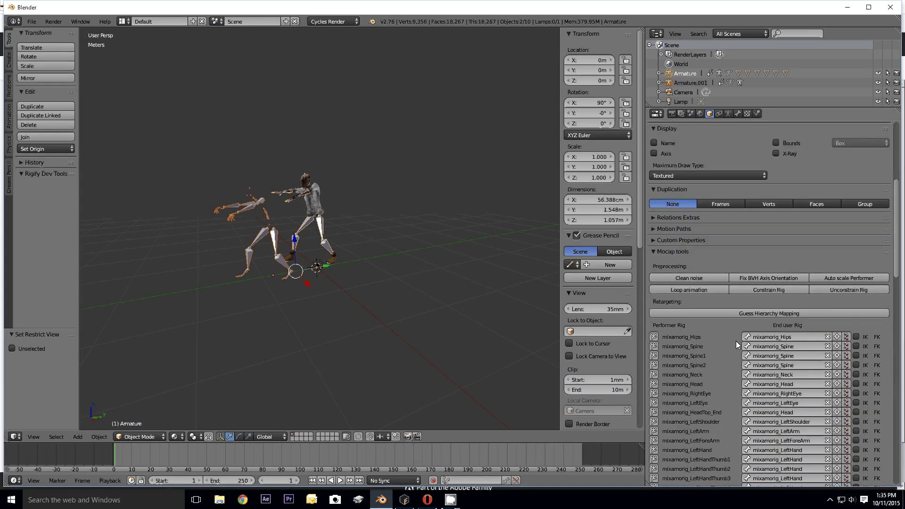
scroll(682, 337, down, 2)
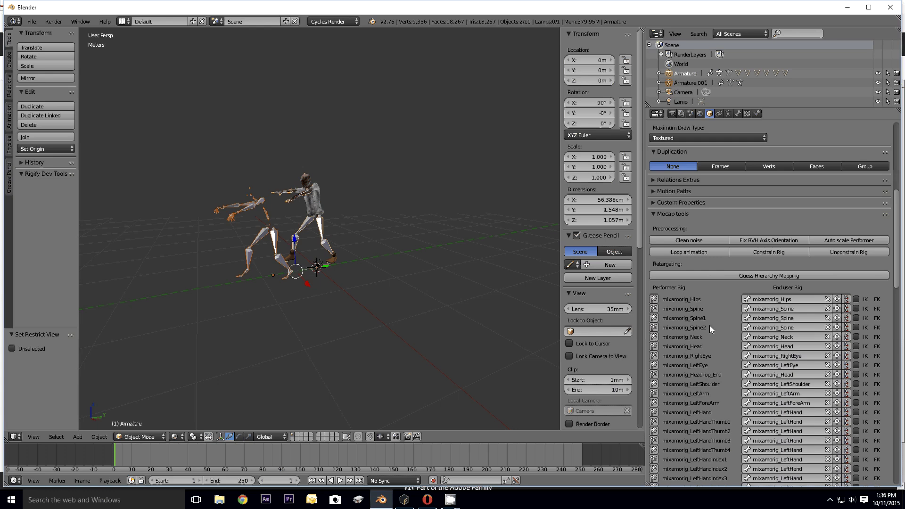
scroll(711, 324, down, 1)
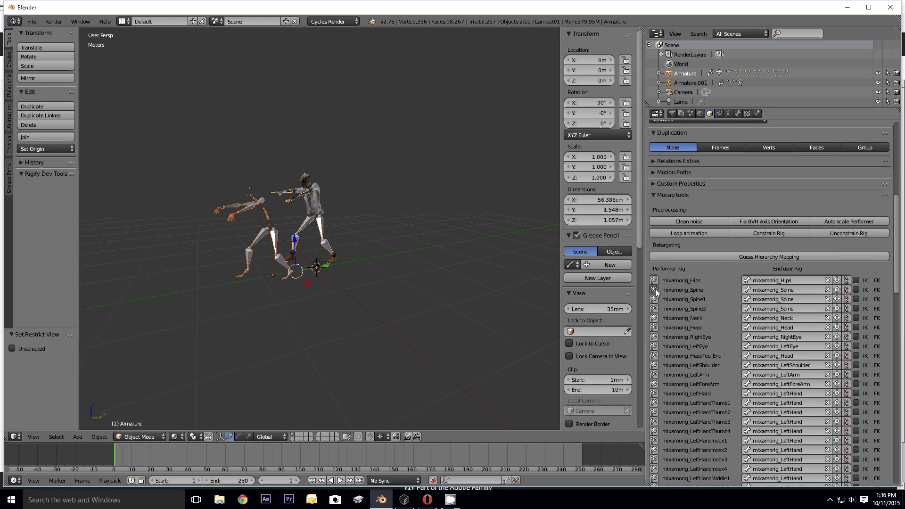
scroll(705, 296, down, 10)
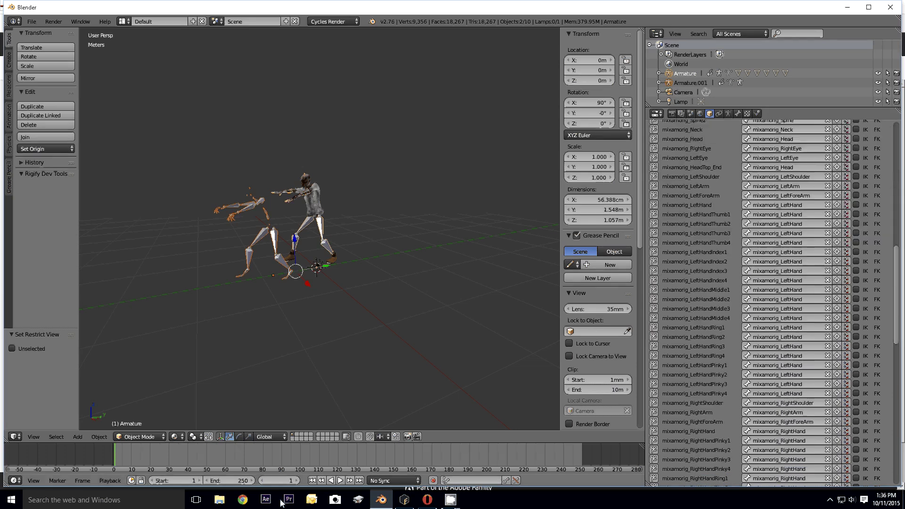
click(341, 480)
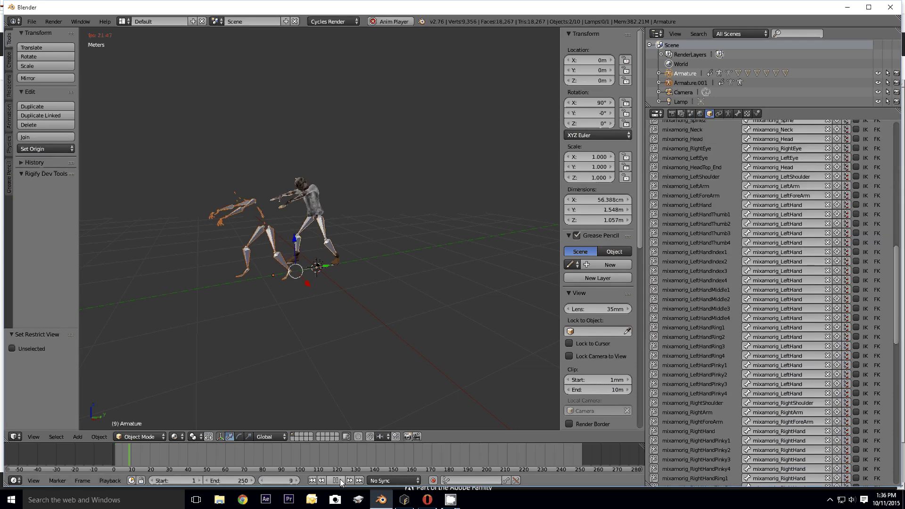
click(336, 480)
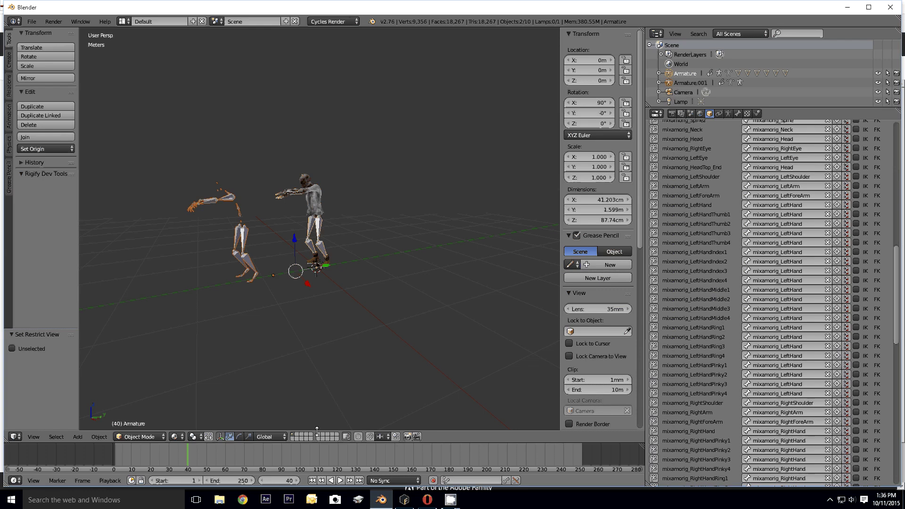
click(179, 456)
drag(159, 457, 112, 460)
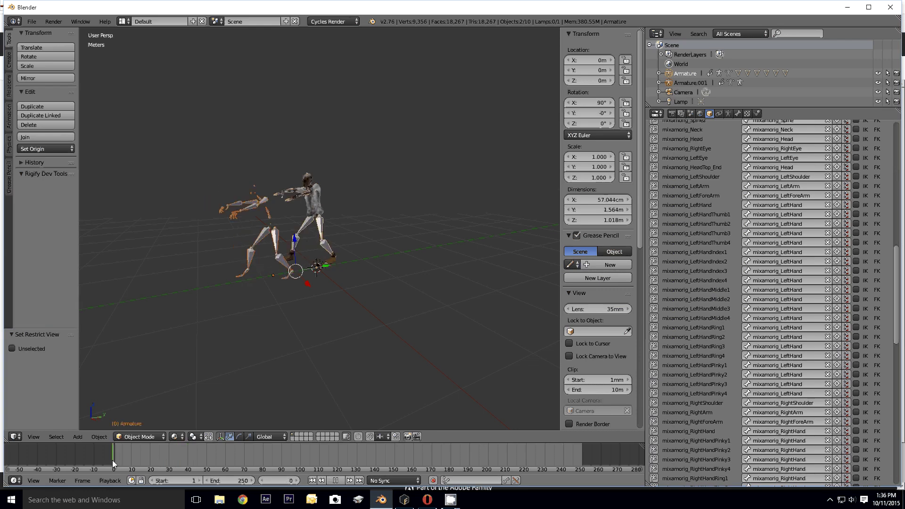
key(alt+a)
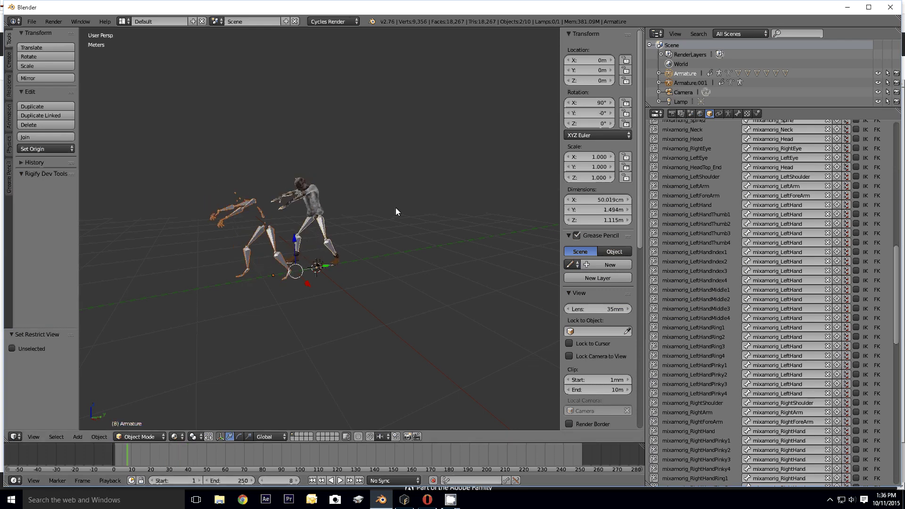
click(341, 481)
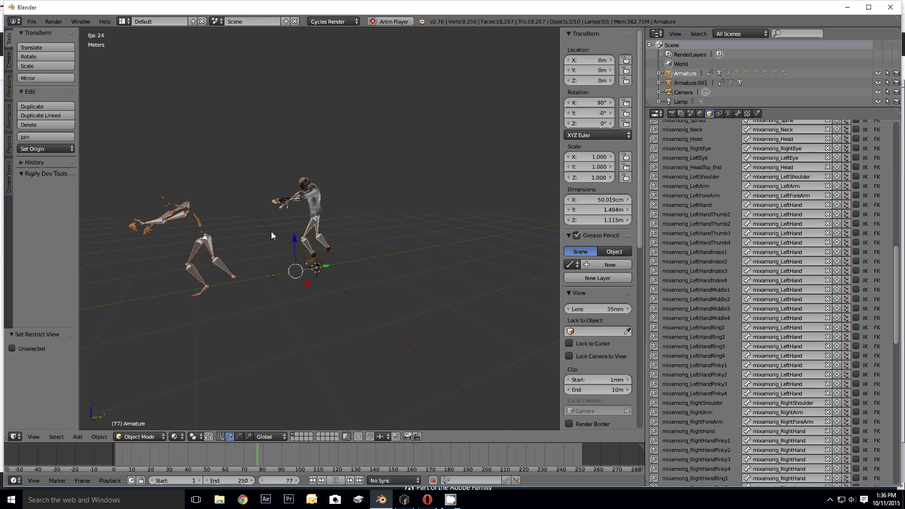
key(alt+a)
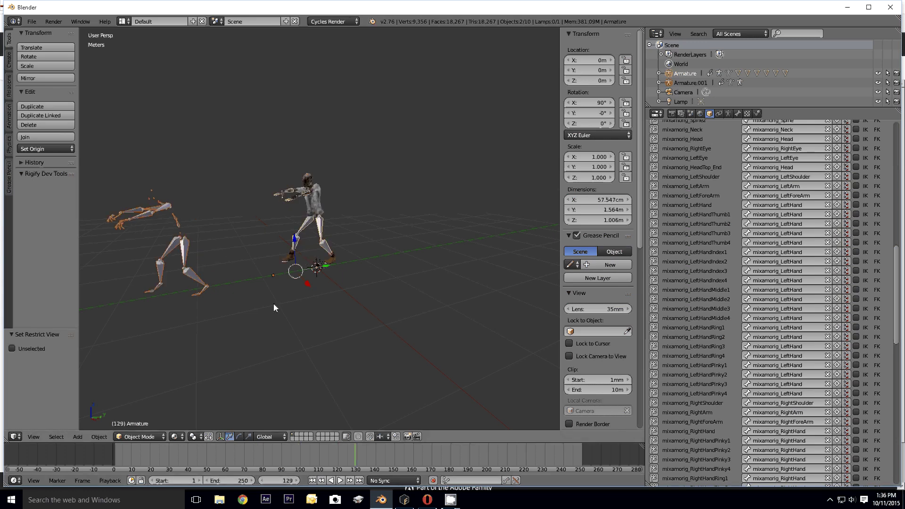
middle_drag(274, 303, 198, 311)
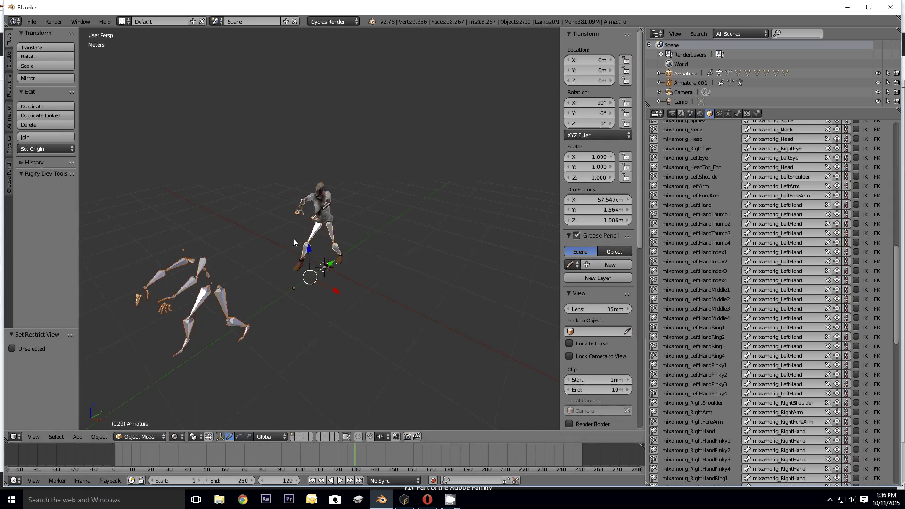
scroll(308, 175, up, 5)
scroll(309, 171, down, 5)
middle_drag(309, 170, 321, 273)
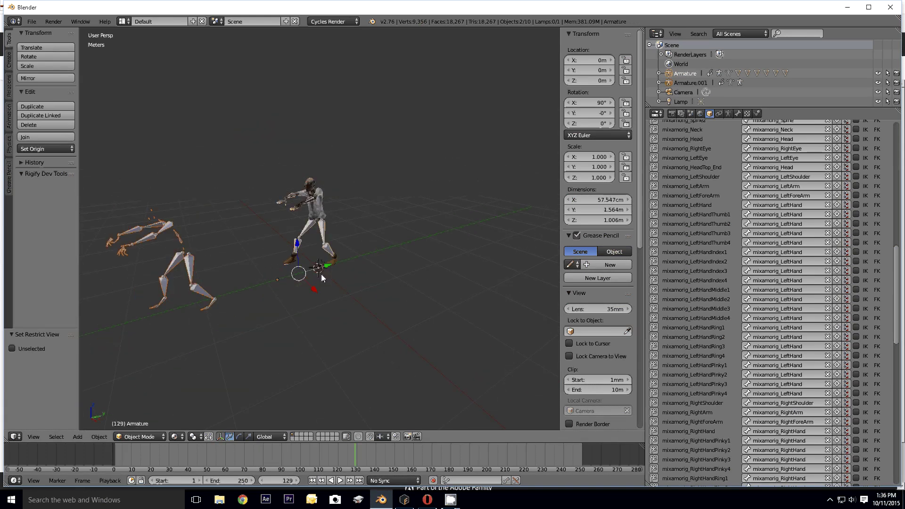
scroll(783, 218, down, 10)
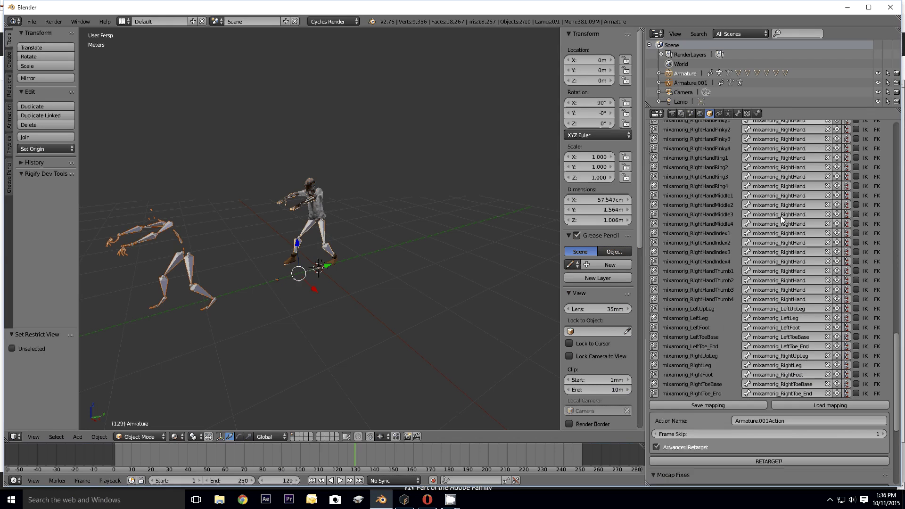
scroll(778, 219, down, 5)
scroll(775, 220, up, 15)
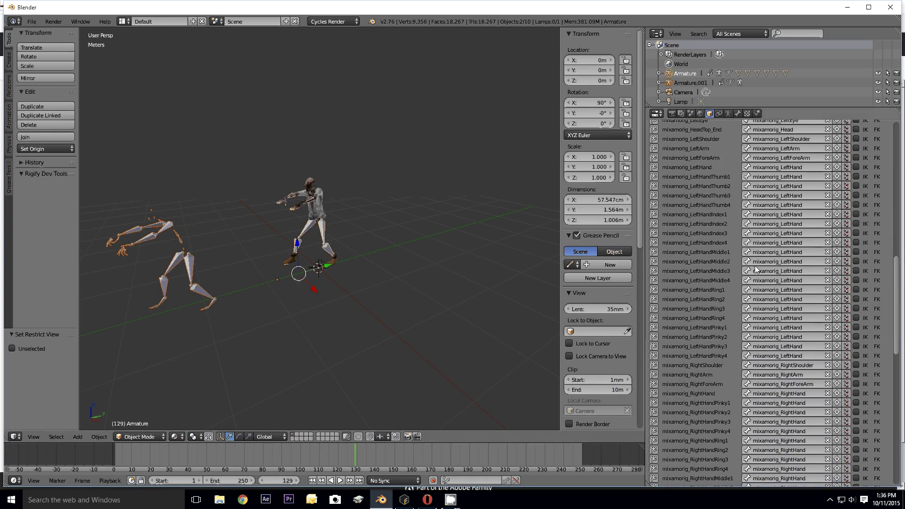
scroll(756, 268, up, 12)
scroll(755, 265, down, 2)
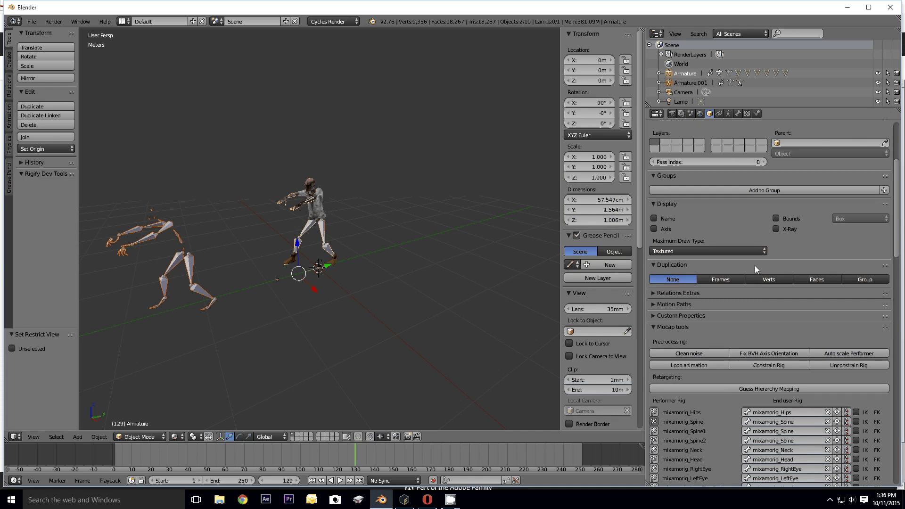
Step: Queue Zombie Stand Up from My Animations as a Collada (.dae) download at 24 fps
click(427, 503)
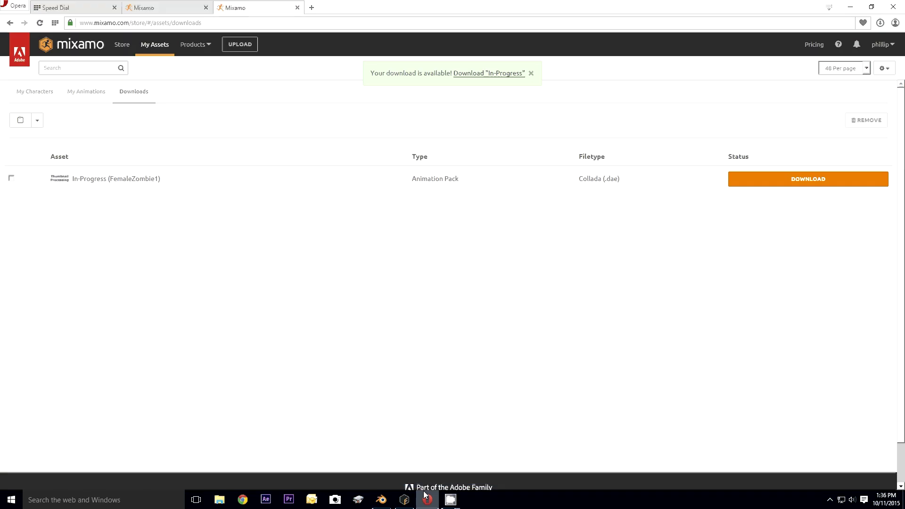
click(90, 92)
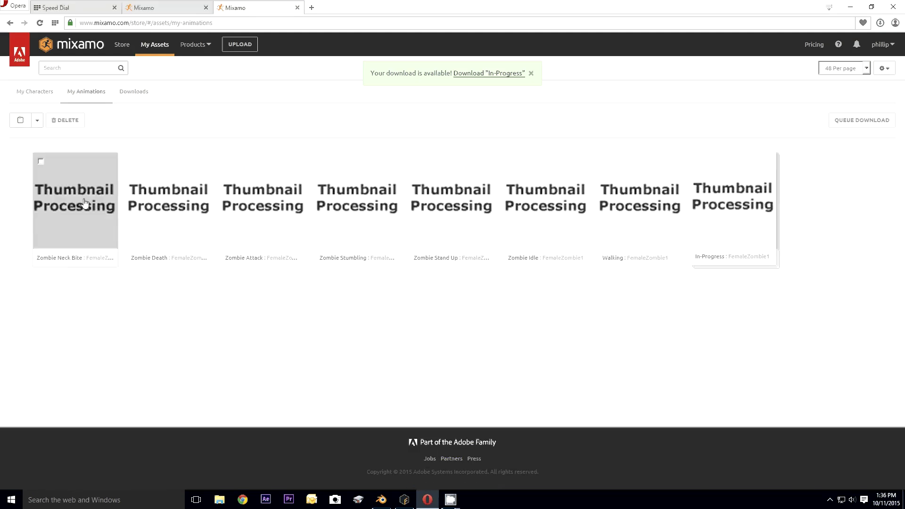
click(453, 215)
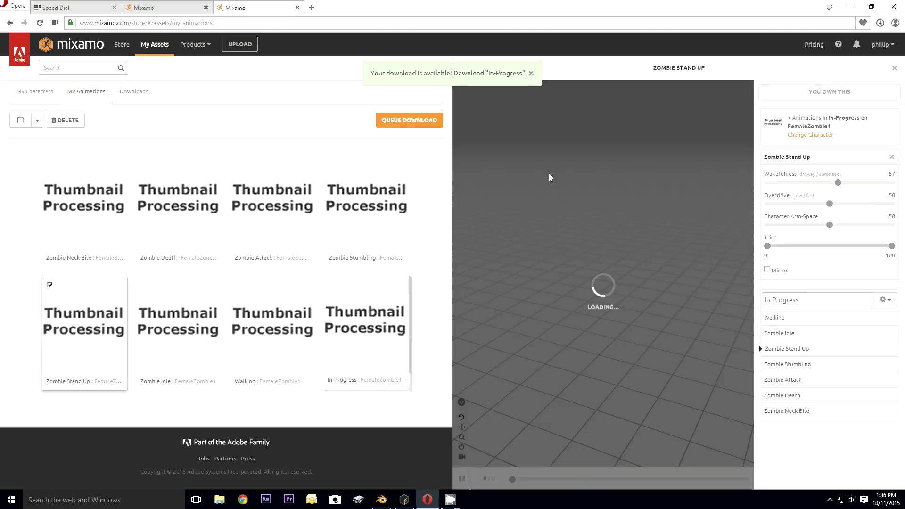
click(407, 120)
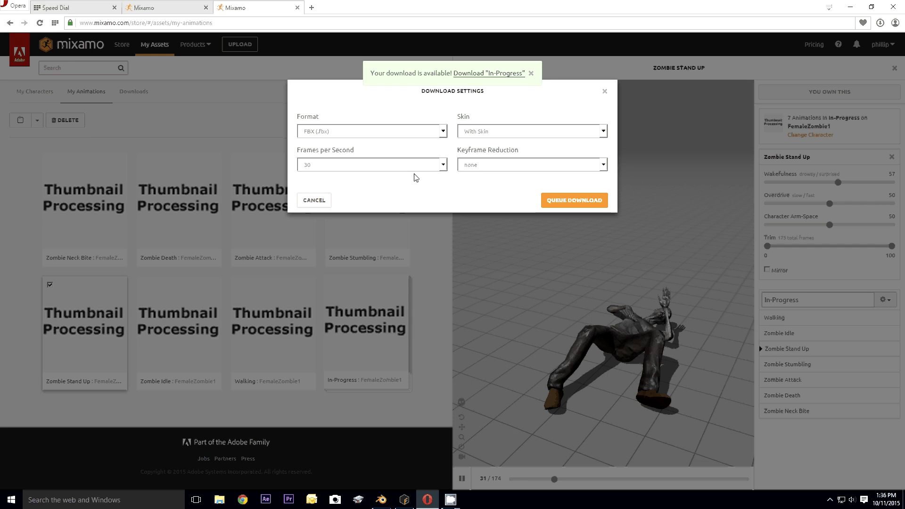
click(444, 132)
click(342, 165)
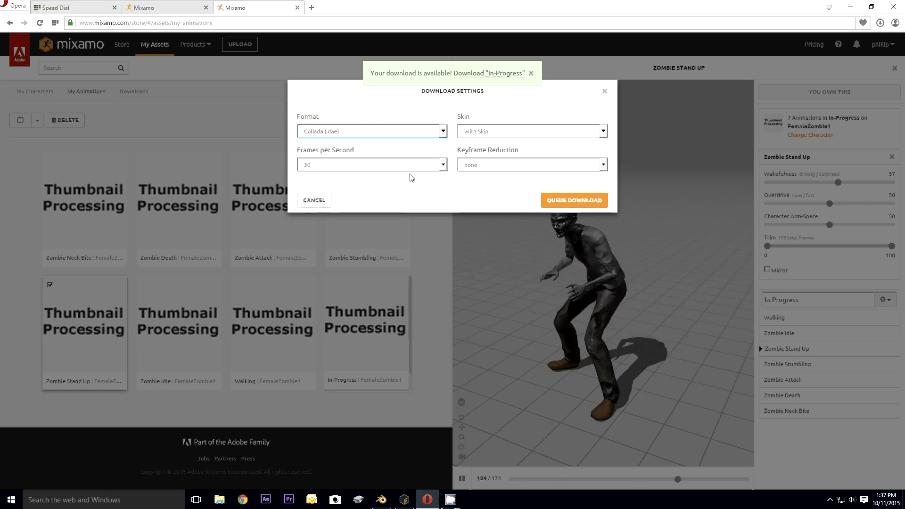
click(412, 165)
click(429, 186)
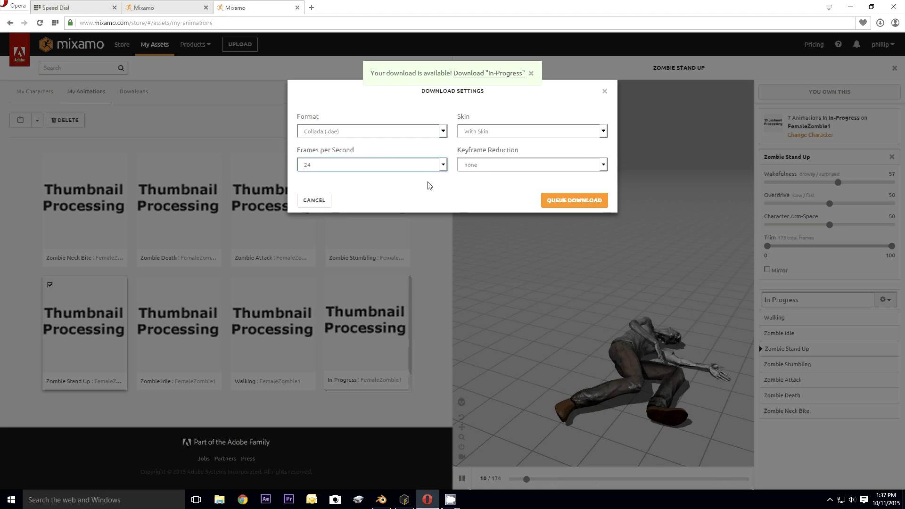
click(562, 202)
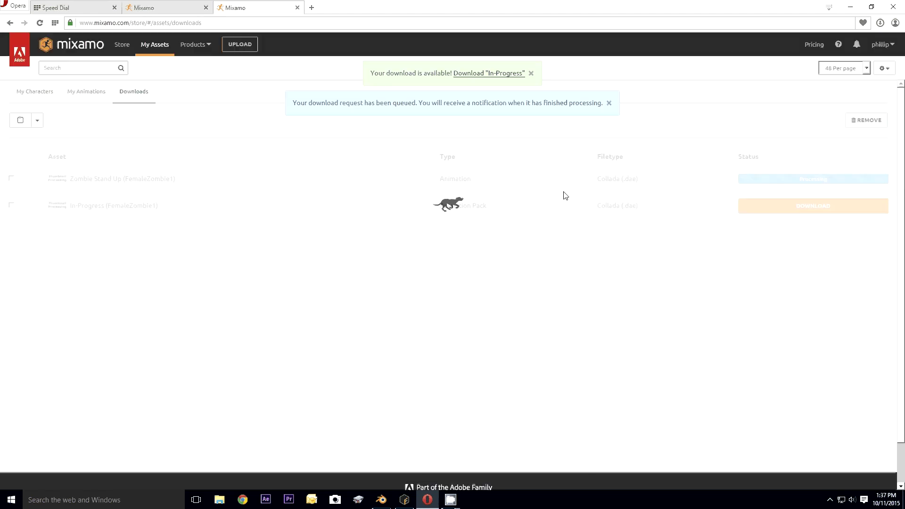
click(382, 501)
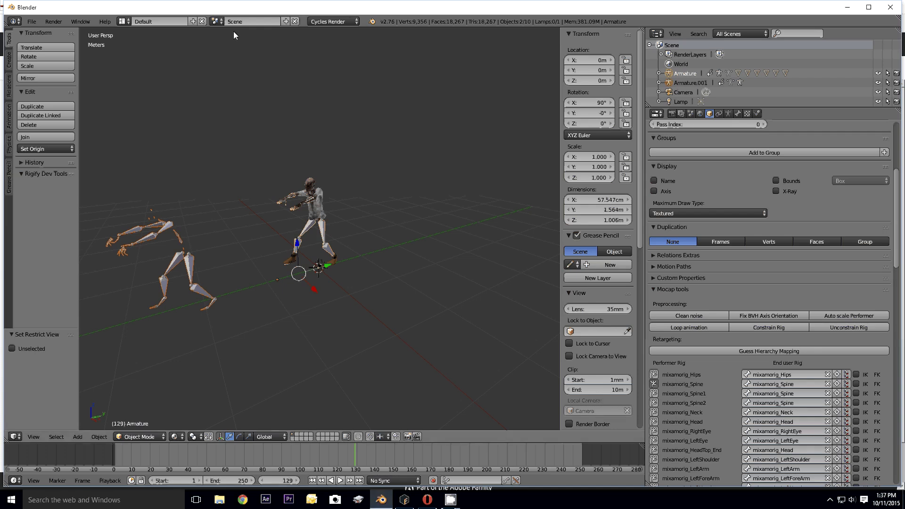
Step: Create a new empty scene, Scene.001, and look down on its floor grid
click(222, 23)
click(295, 21)
click(286, 21)
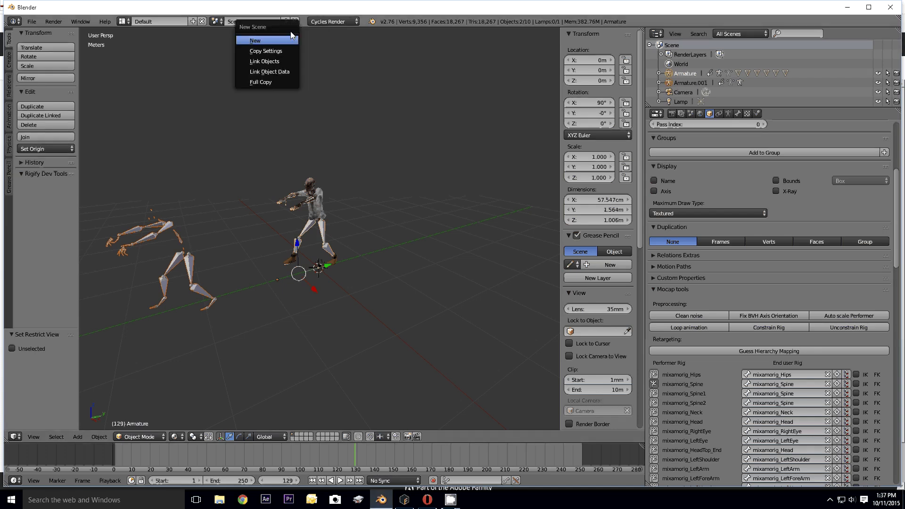
click(276, 40)
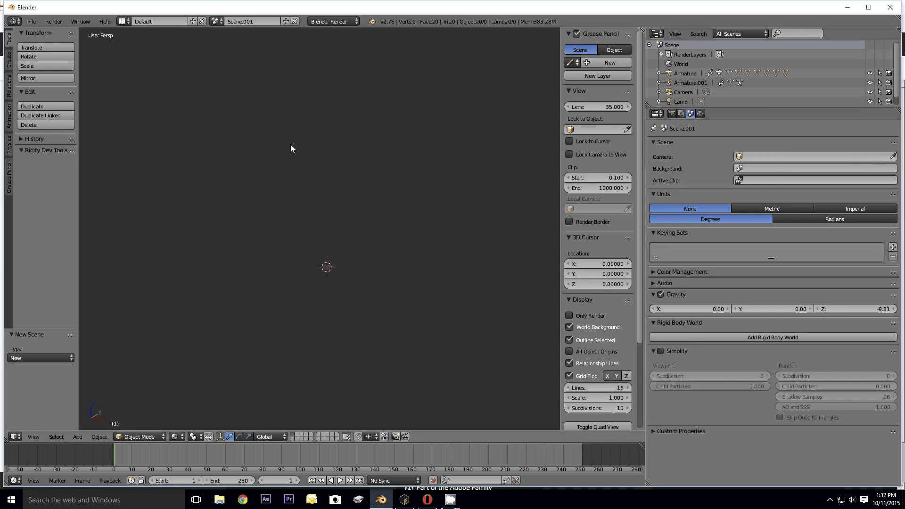
scroll(297, 150, up, 4)
scroll(301, 165, up, 3)
middle_drag(325, 229, 329, 297)
middle_drag(360, 331, 366, 289)
Step: Add a test mesh plane at the origin, then delete it
key(shift+a)
mouse_move(366, 290)
click(405, 292)
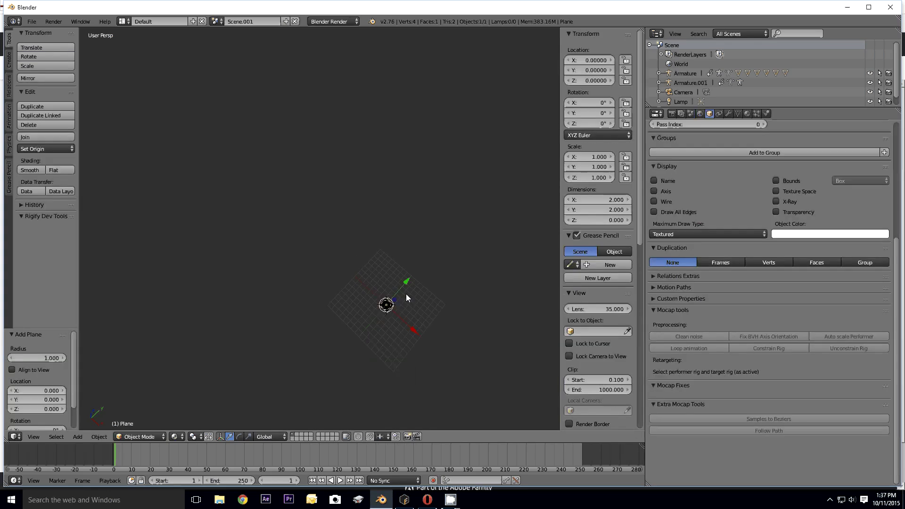
scroll(407, 293, up, 5)
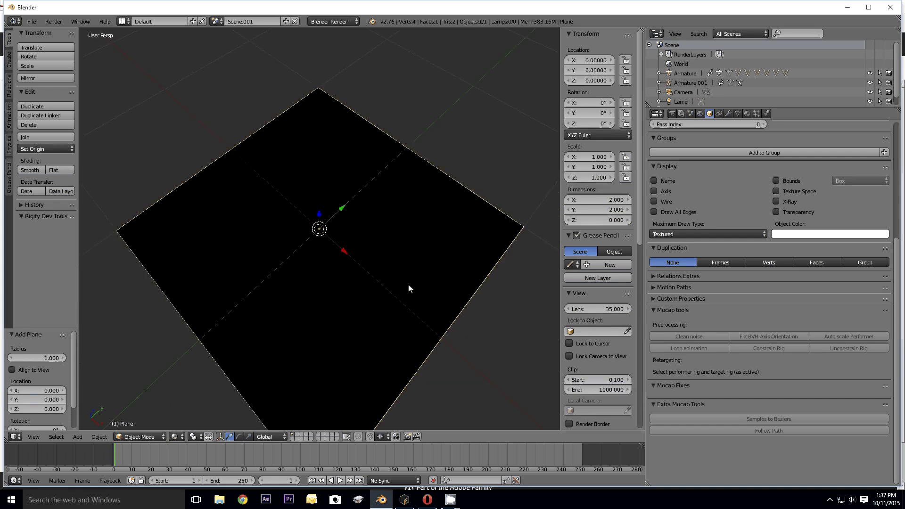
middle_drag(410, 289, 389, 230)
key(x)
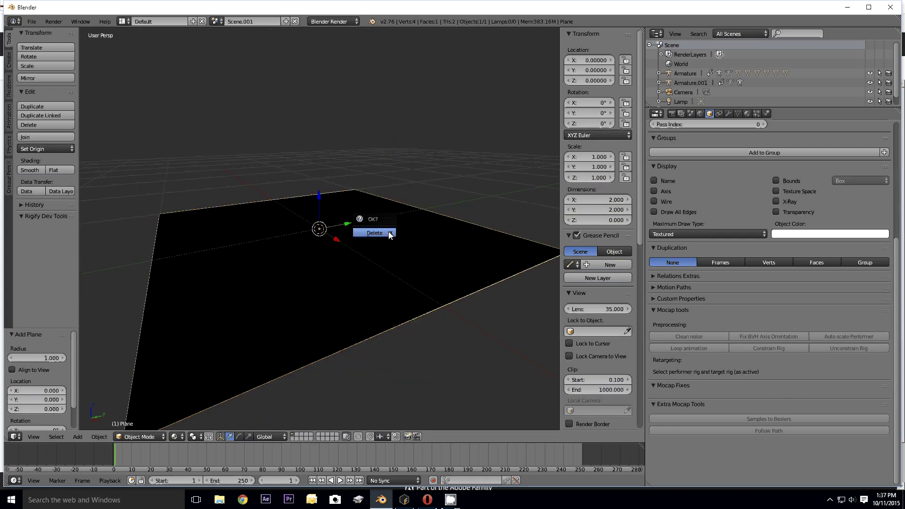
click(389, 231)
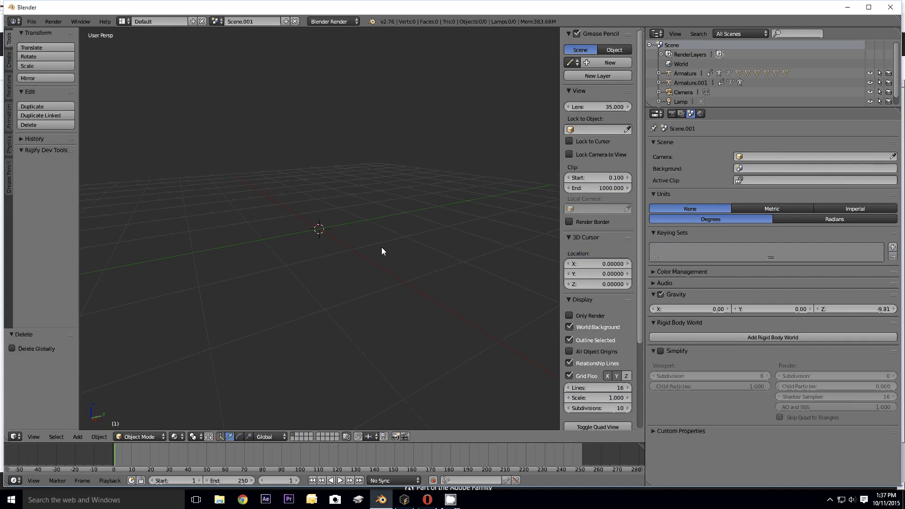
Step: Download zombie_stand_up.zip from the Zombie Stand Up row of Mixamo's Downloads page
click(423, 501)
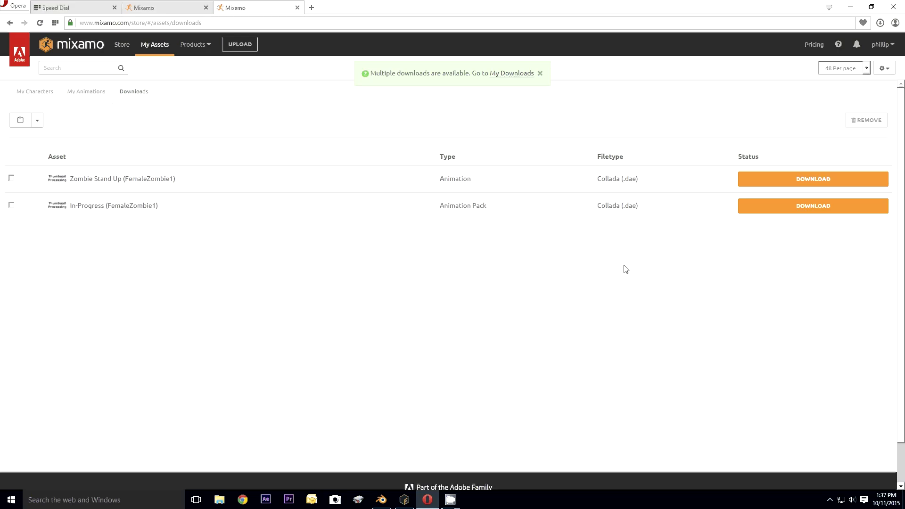
click(772, 182)
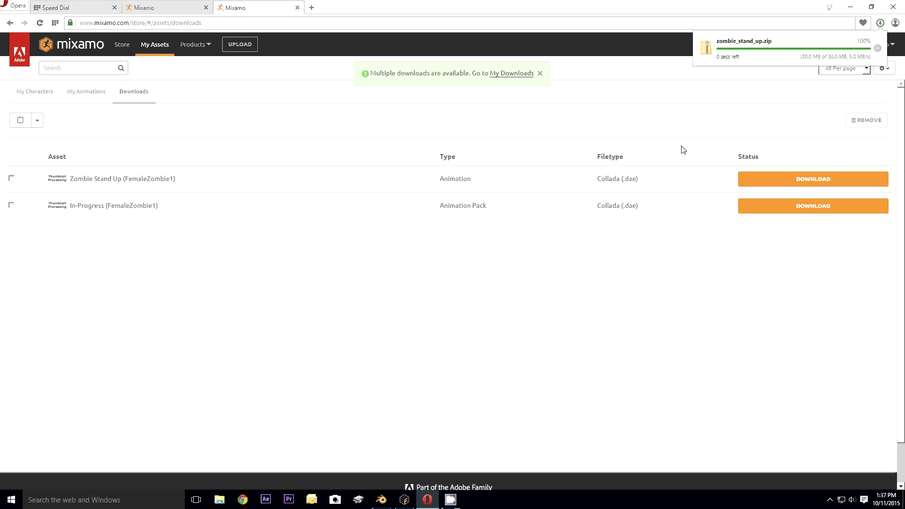
Step: Copy zombie_stand_up.zip from the Downloads folder
click(729, 55)
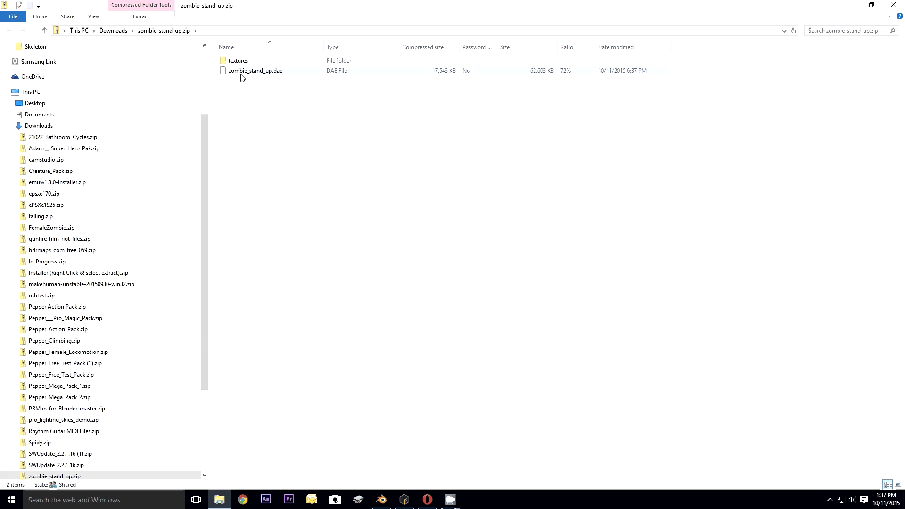
right_click(169, 33)
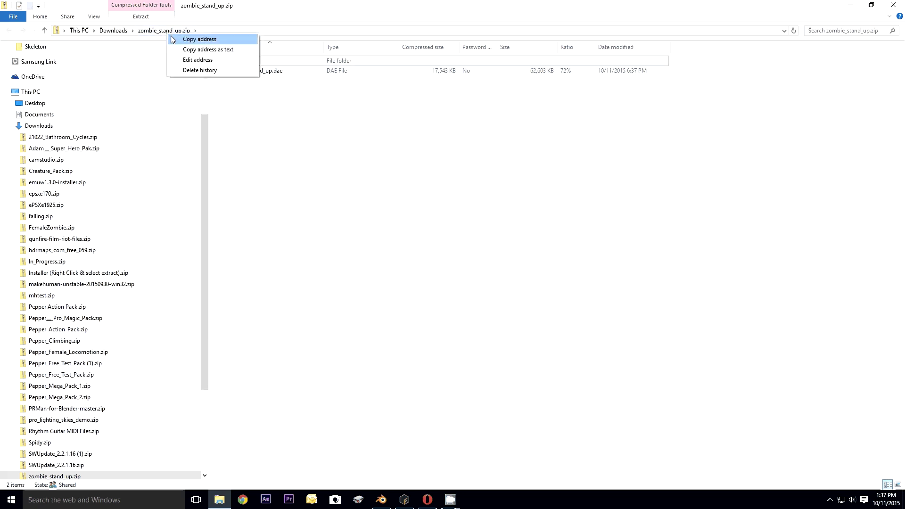
click(113, 31)
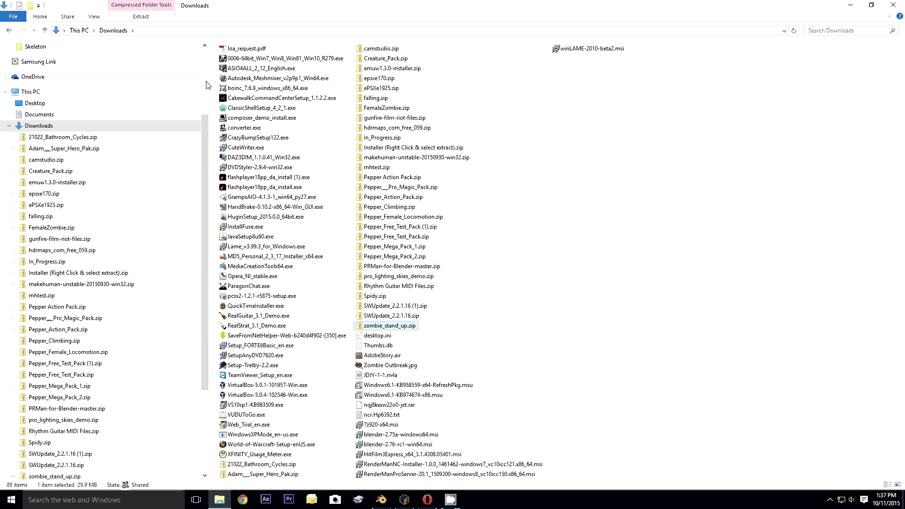
right_click(381, 329)
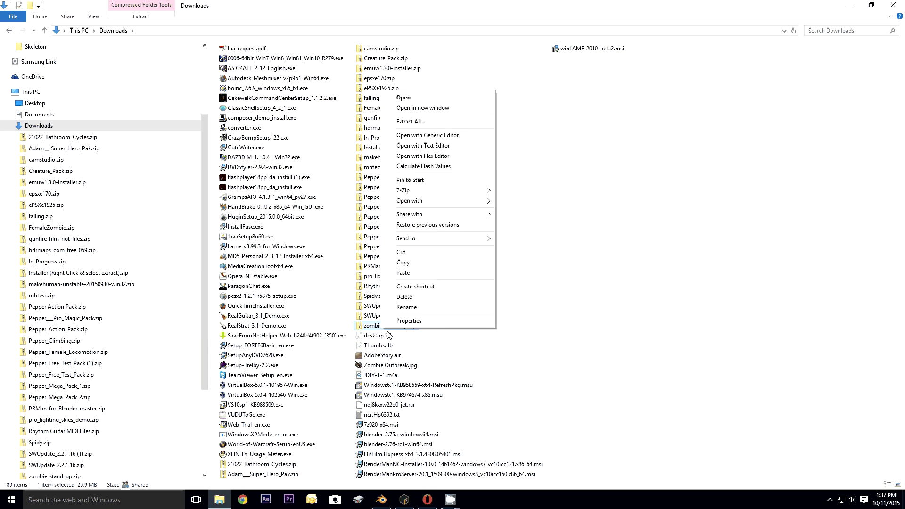
click(410, 262)
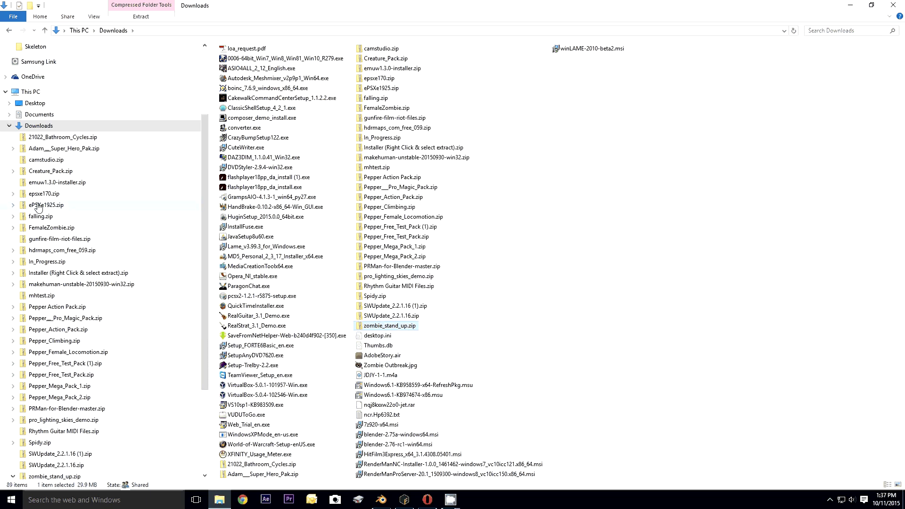
scroll(40, 207, down, 5)
scroll(47, 198, up, 3)
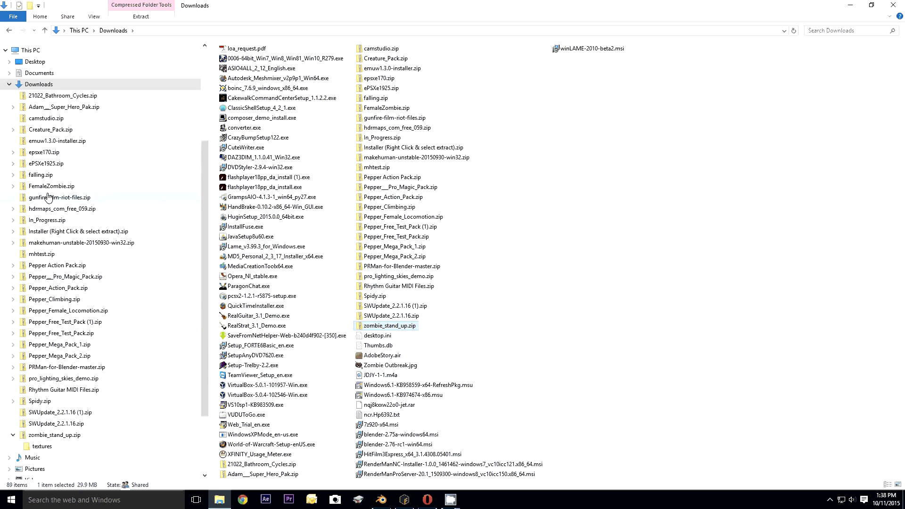
scroll(59, 249, down, 3)
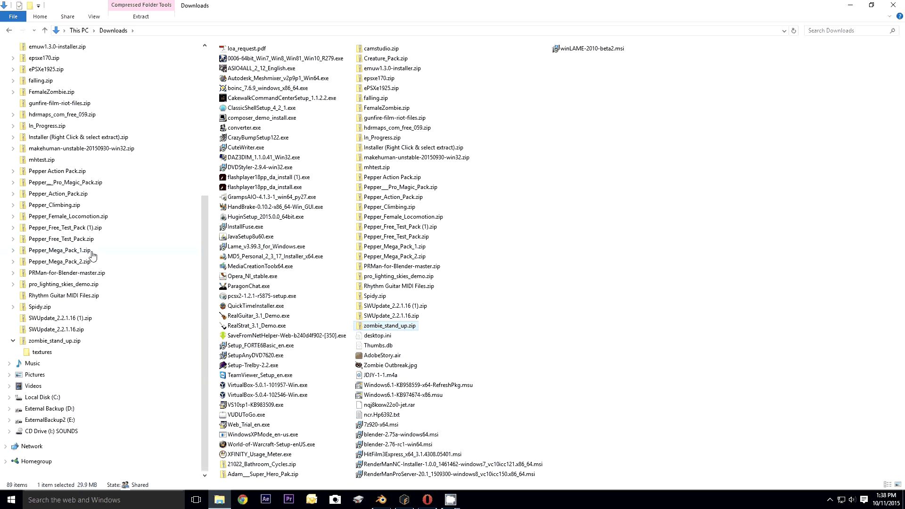
Step: Paste zombie_stand_up.zip into E:\Mixamo and extract it there
click(60, 421)
double_click(243, 279)
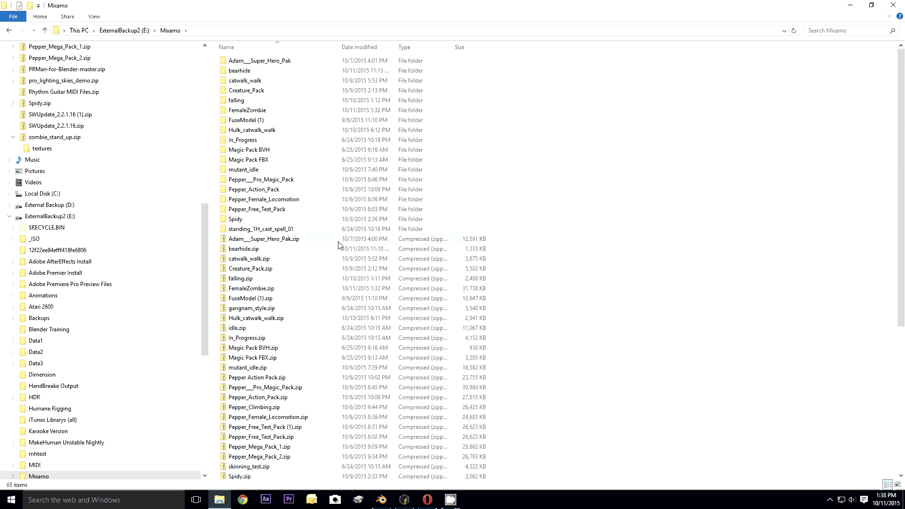
right_click(581, 147)
click(604, 213)
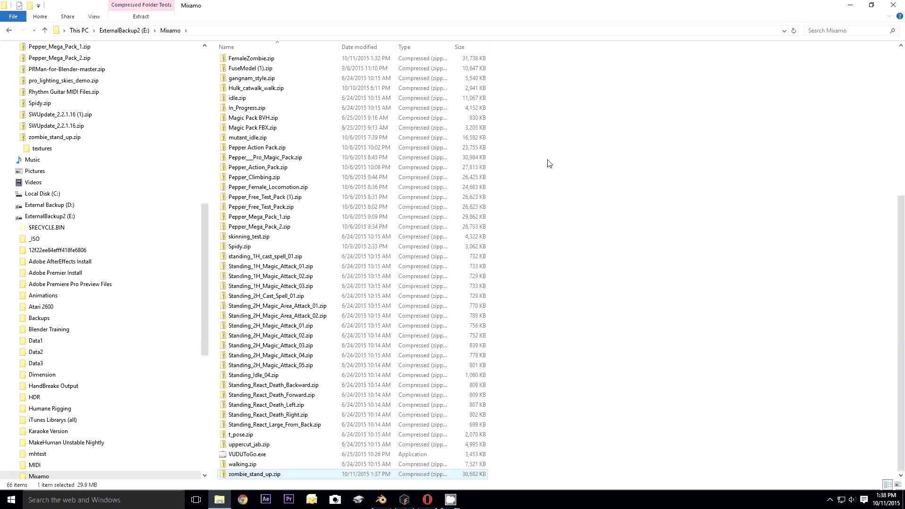
right_click(271, 477)
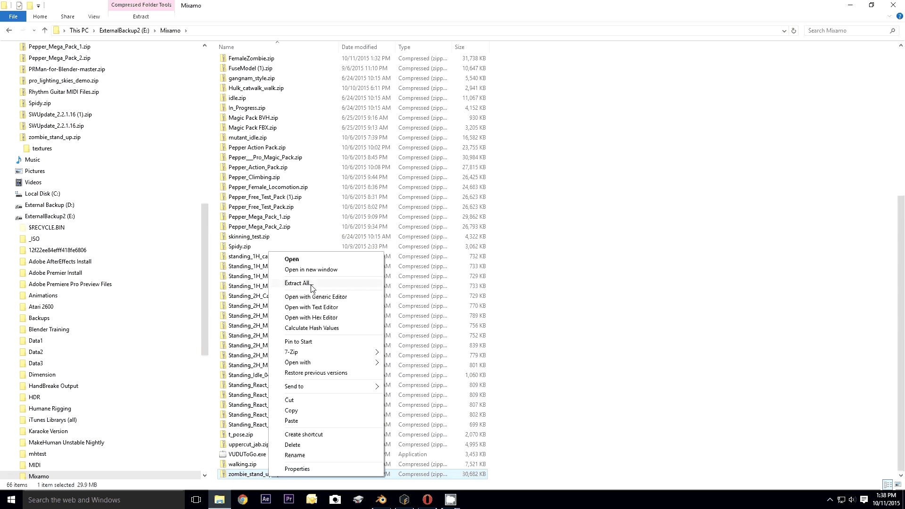
click(312, 284)
click(539, 341)
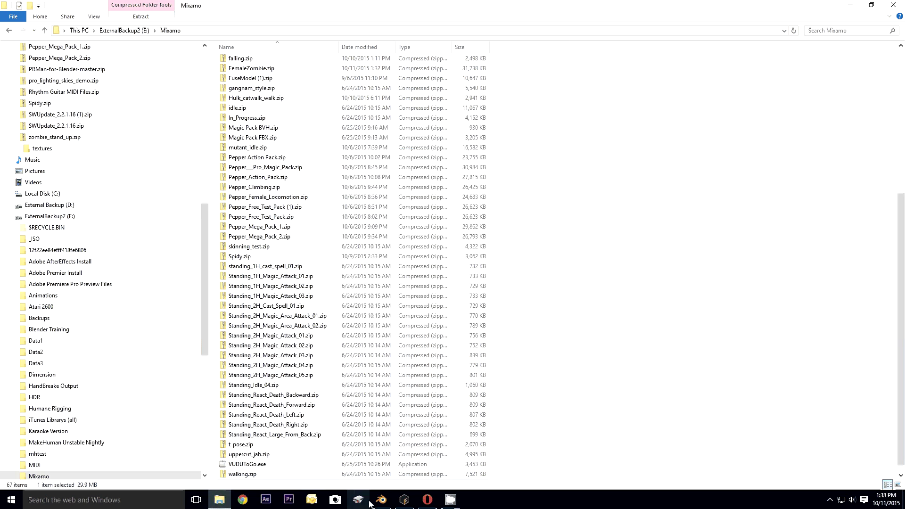
Step: Import zombie_stand_up.dae from E:\Mixamo\zombie_stand_up\ as a COLLADA file
click(382, 500)
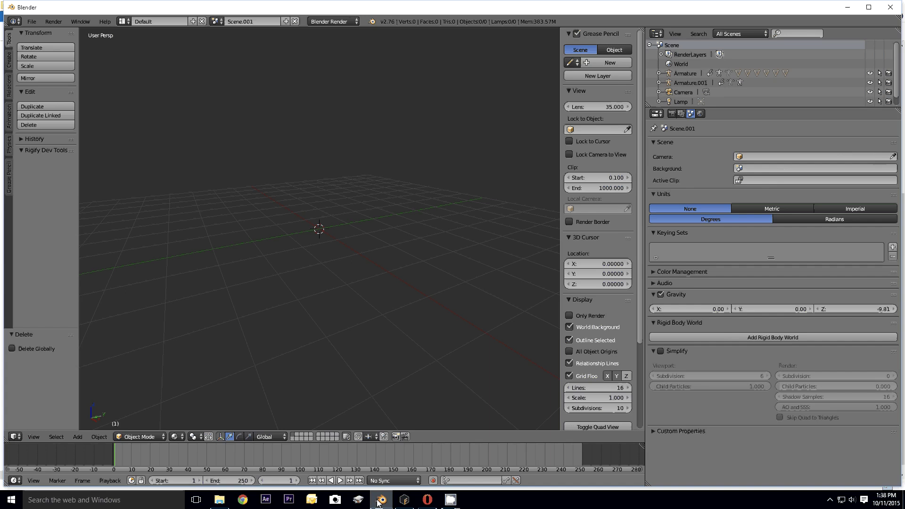
click(36, 22)
click(131, 197)
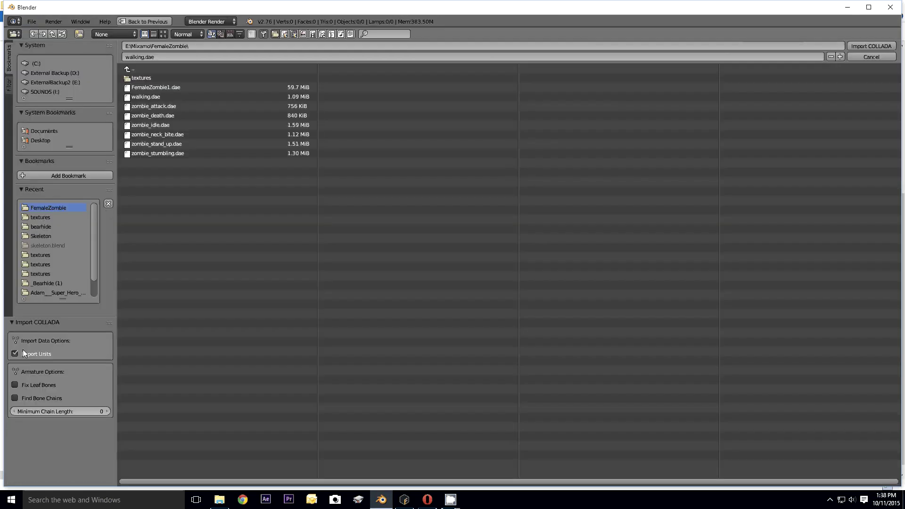
click(130, 69)
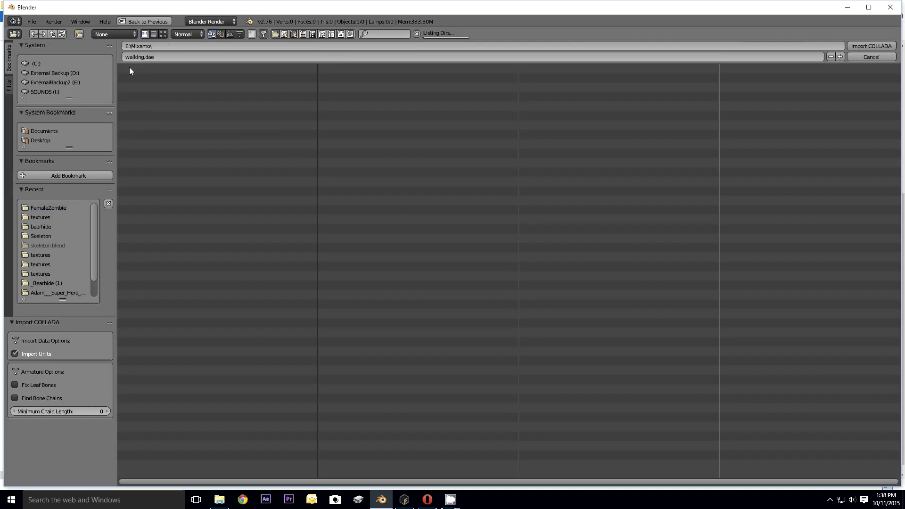
click(157, 247)
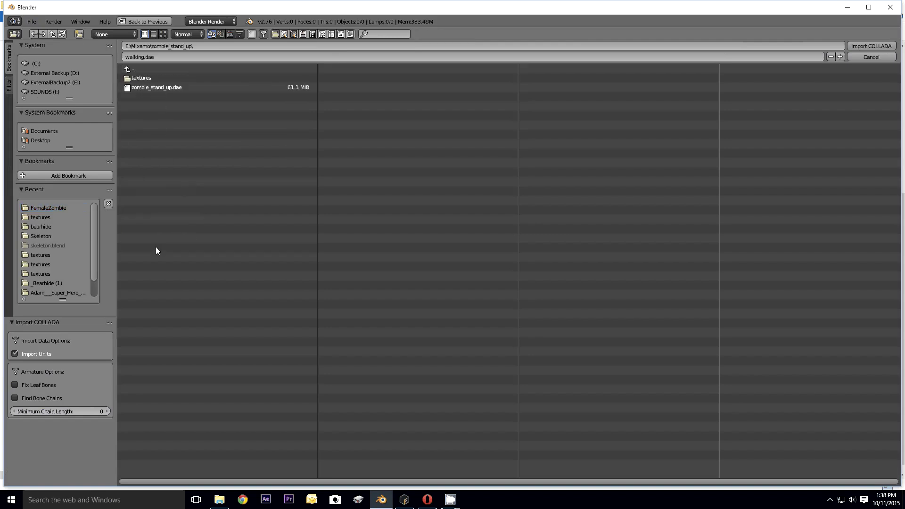
click(198, 87)
click(872, 46)
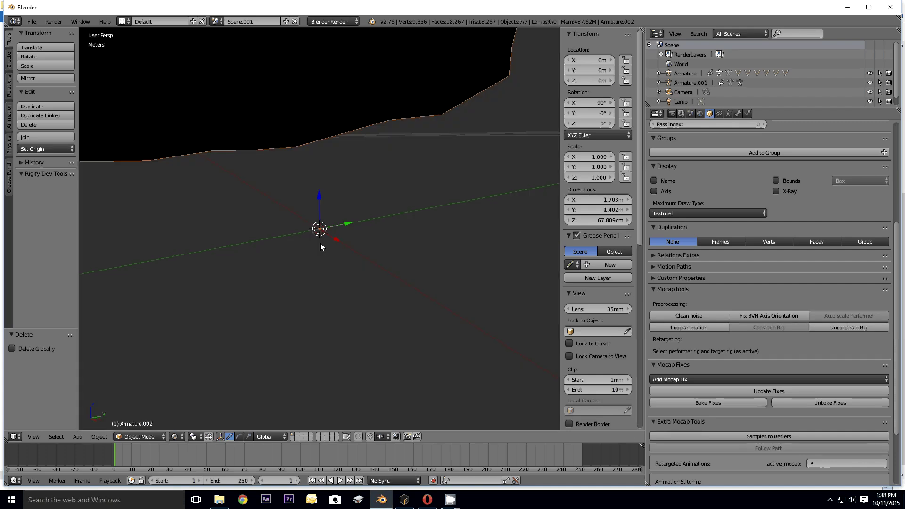
Step: Play the imported stand-up animation while orbiting, stopping it at frame 248
scroll(334, 227, down, 6)
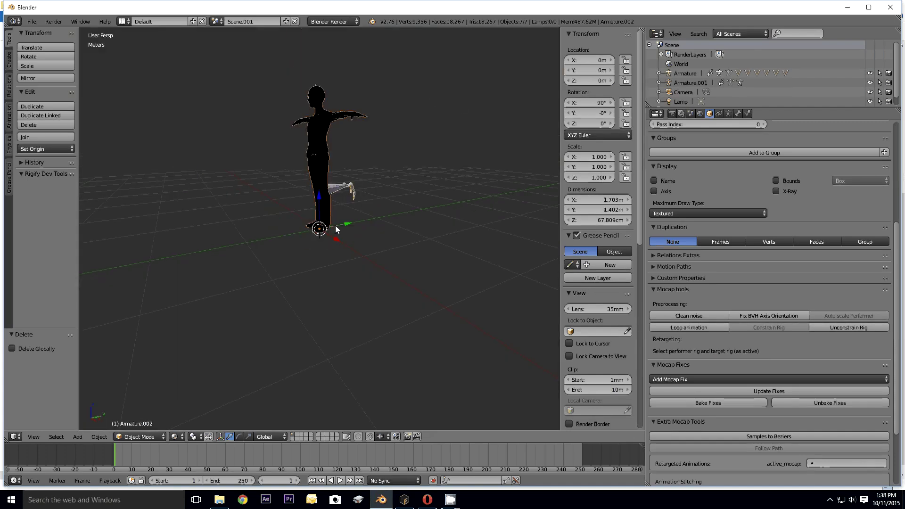
middle_drag(336, 229, 350, 275)
click(340, 480)
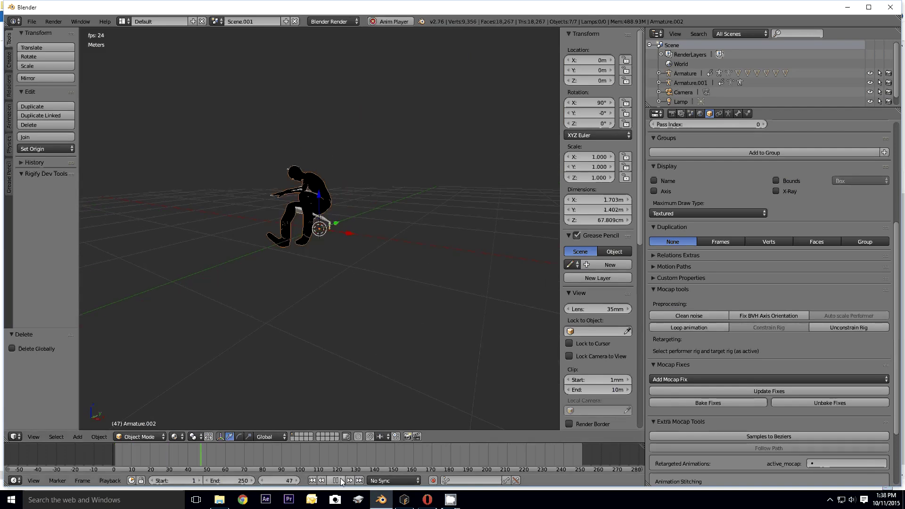
middle_drag(331, 406, 288, 333)
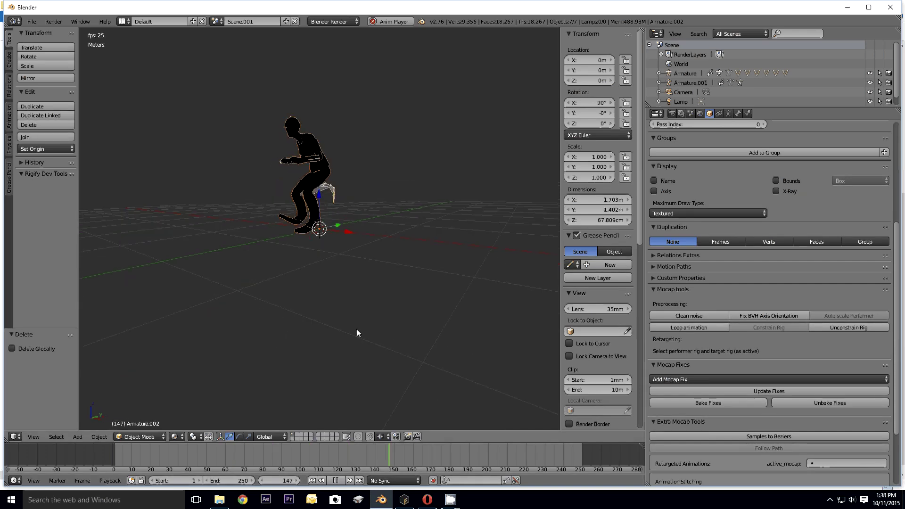
scroll(360, 327, up, 5)
middle_drag(360, 328, 349, 305)
scroll(375, 285, down, 3)
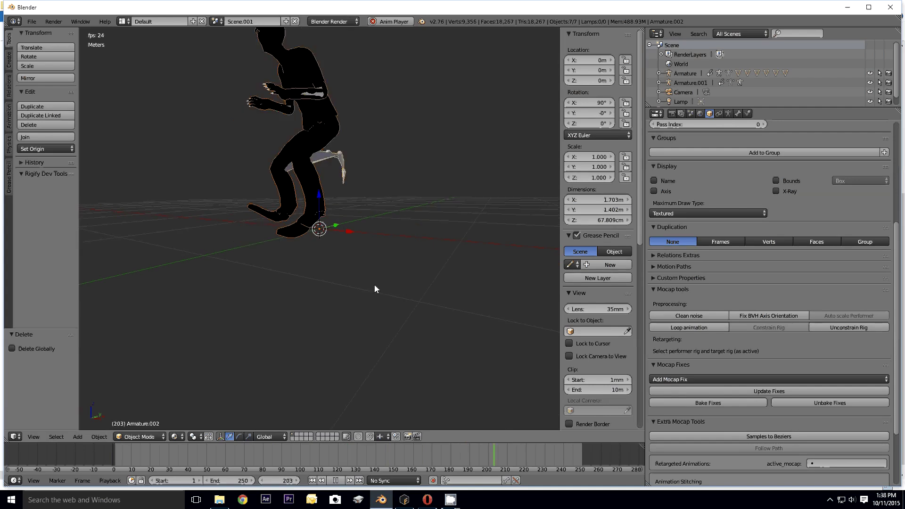
click(336, 481)
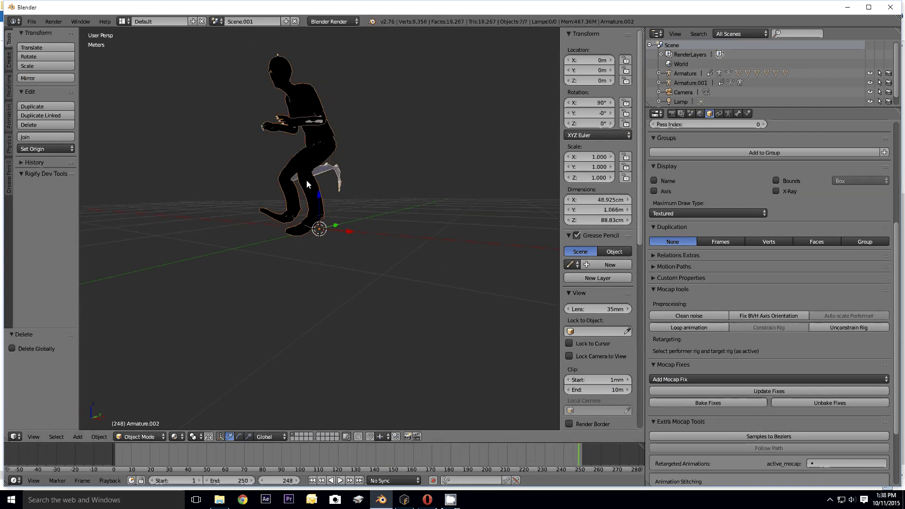
Step: Switch the viewport to Solid shading and view the distorted figure from the front
click(175, 437)
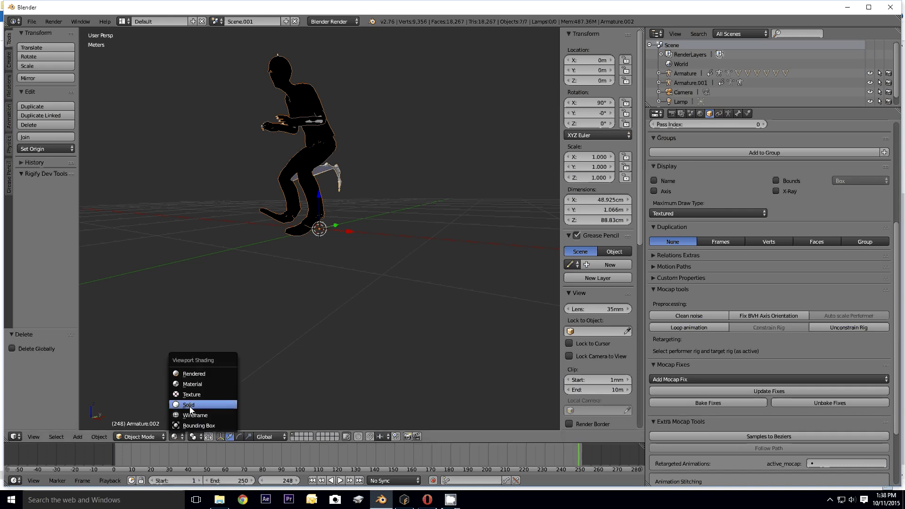
click(188, 406)
middle_drag(260, 291, 227, 307)
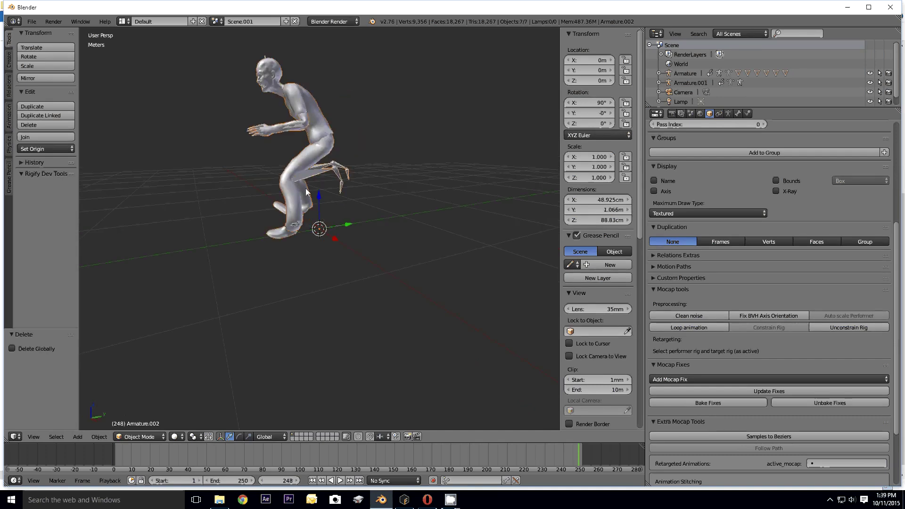
Step: Delete all objects and reload the start-up file for a fresh scene
key(x)
click(258, 176)
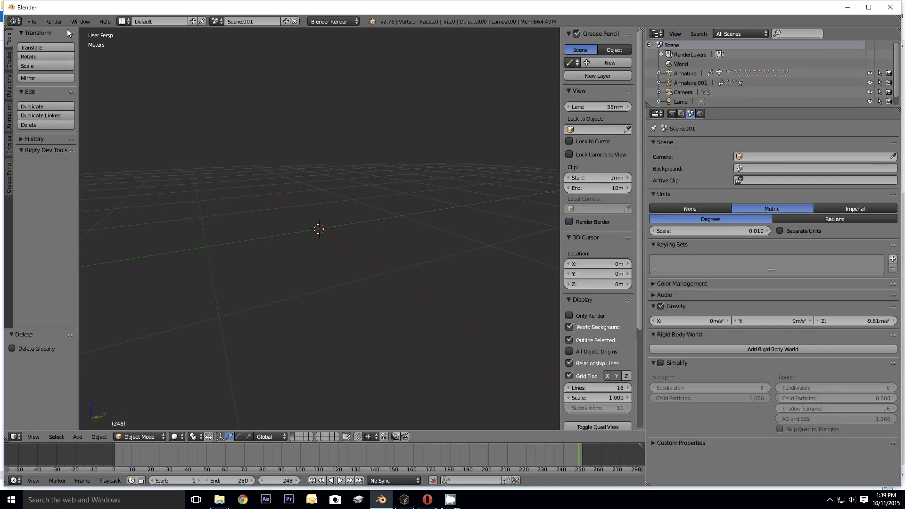
click(31, 22)
click(43, 35)
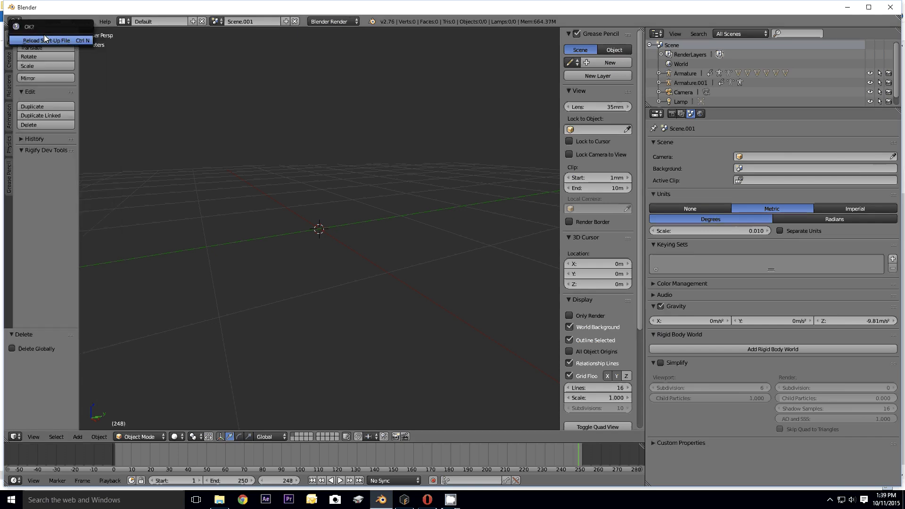
click(56, 40)
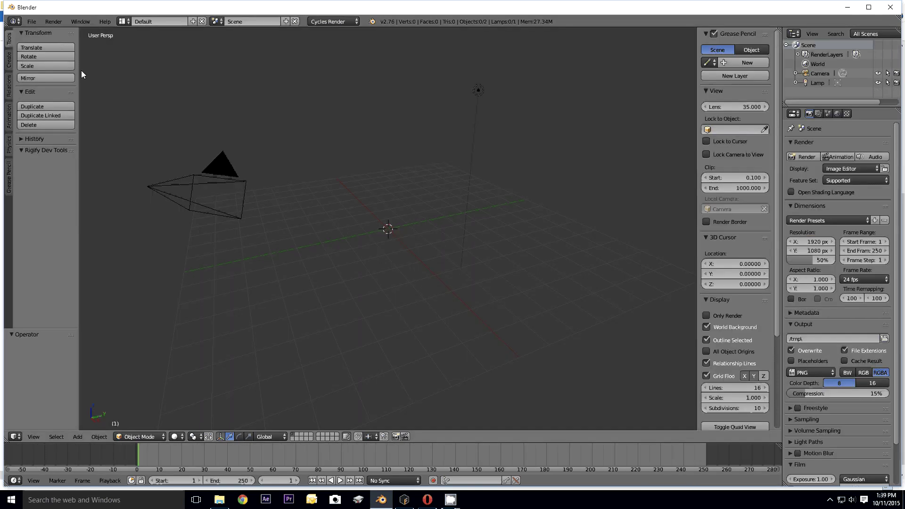
Step: Start a COLLADA import and choose zombie_stand_up.dae from the recent zombie_stand_up folder
click(33, 22)
mouse_move(63, 191)
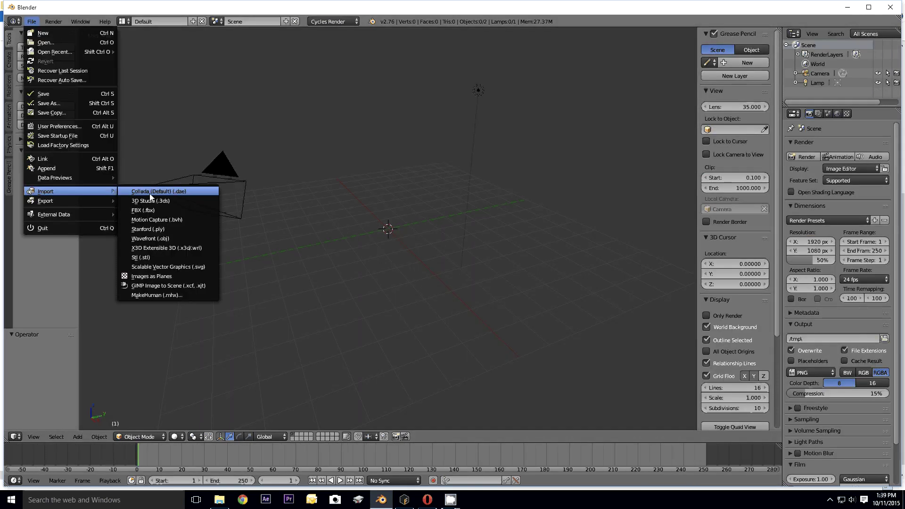
click(203, 196)
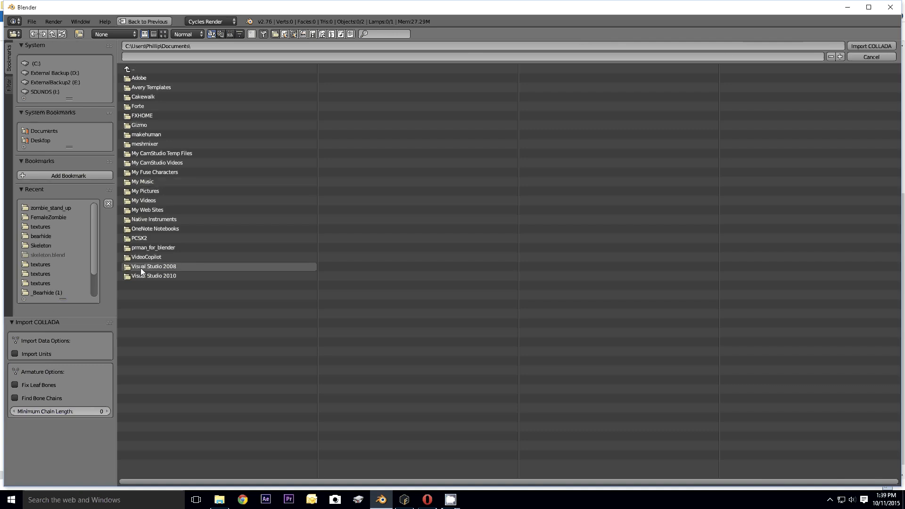
click(53, 207)
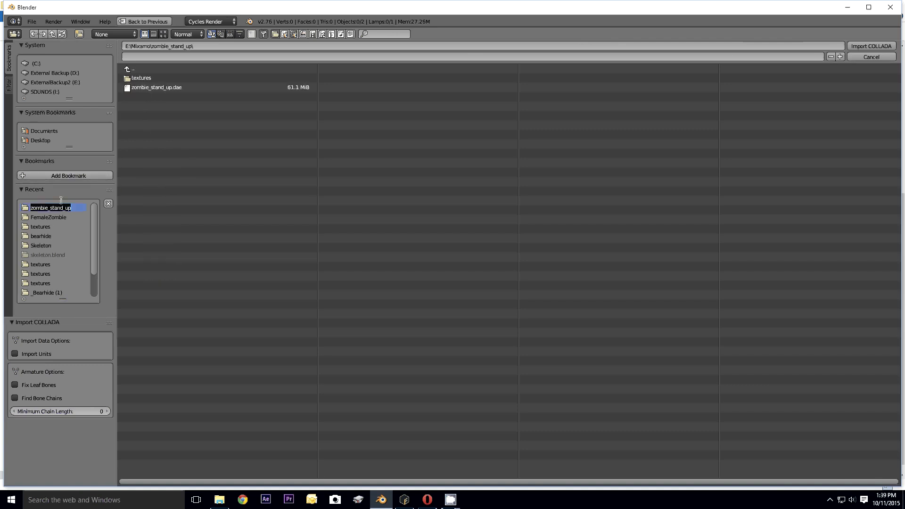
click(163, 88)
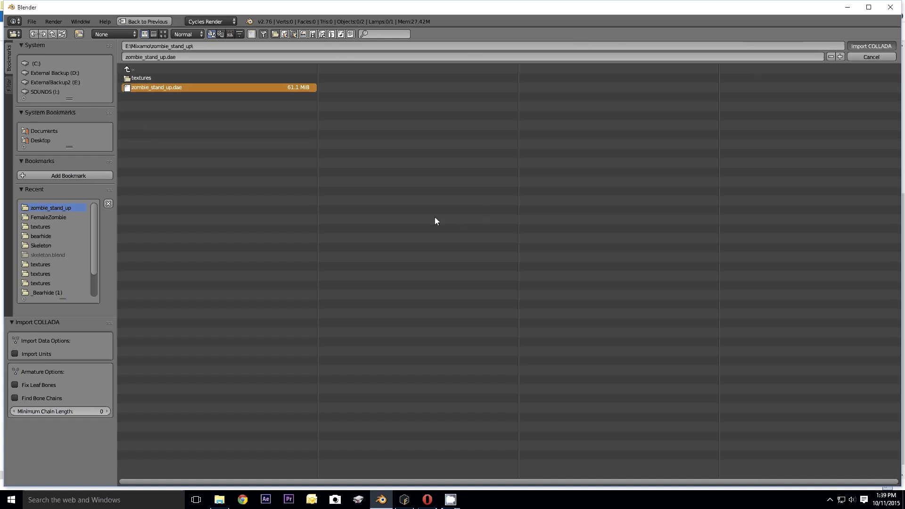
Step: Play the stand-up animation and pause it at frame 146, orbiting to view the crouch
scroll(426, 228, up, 6)
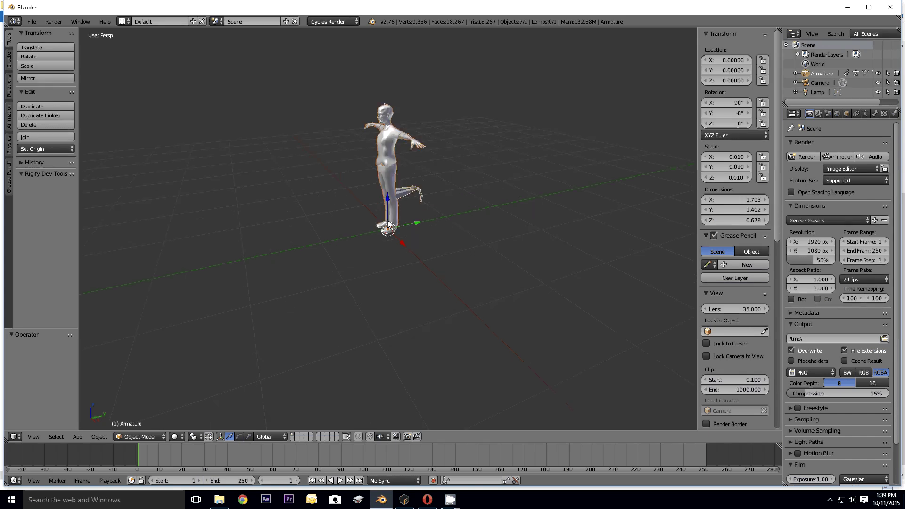
click(340, 480)
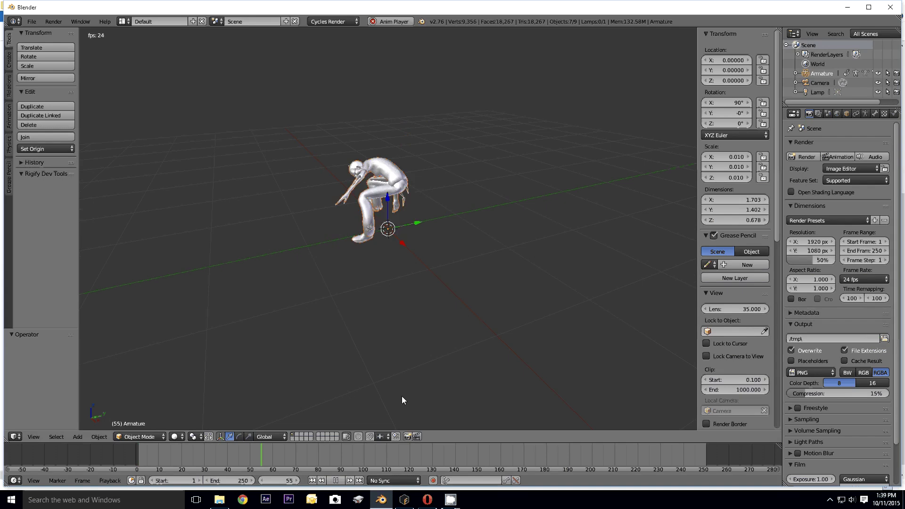
middle_drag(405, 279, 459, 277)
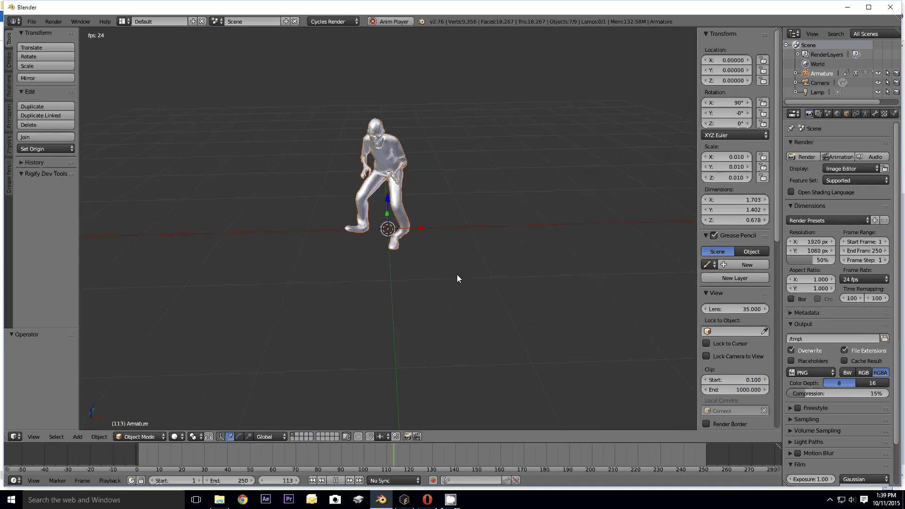
click(335, 480)
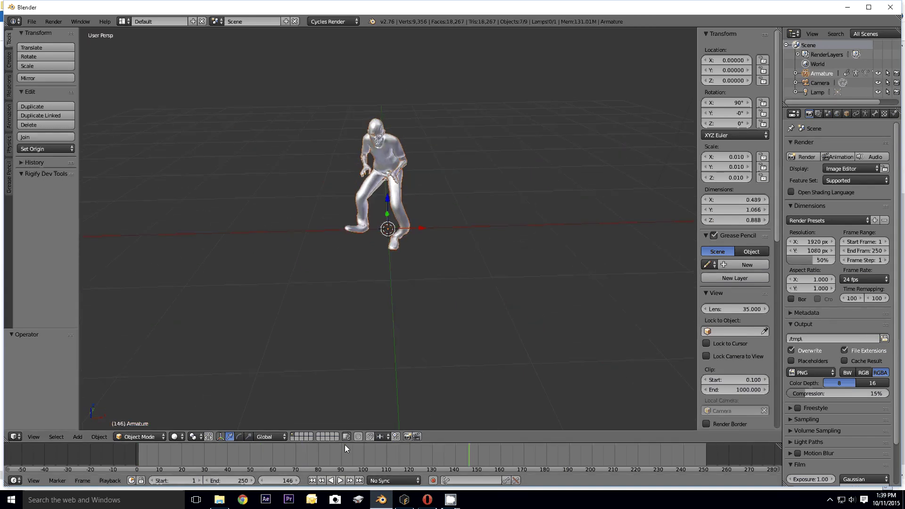
middle_drag(345, 445, 350, 311)
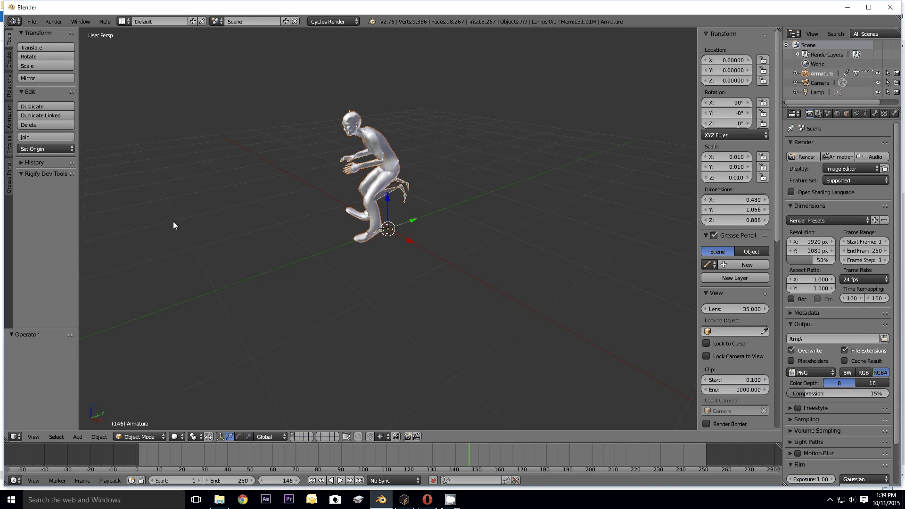
Step: Reload the start-up file to begin a fresh scene
click(32, 22)
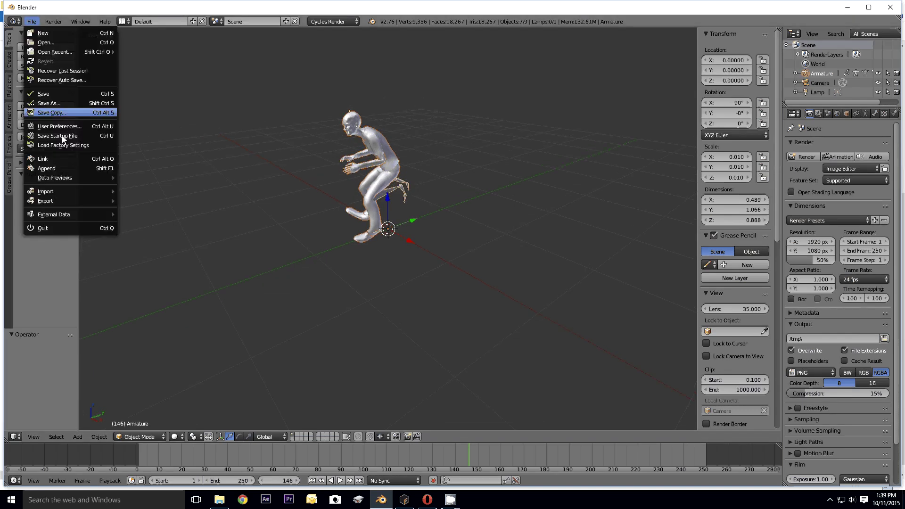
click(39, 32)
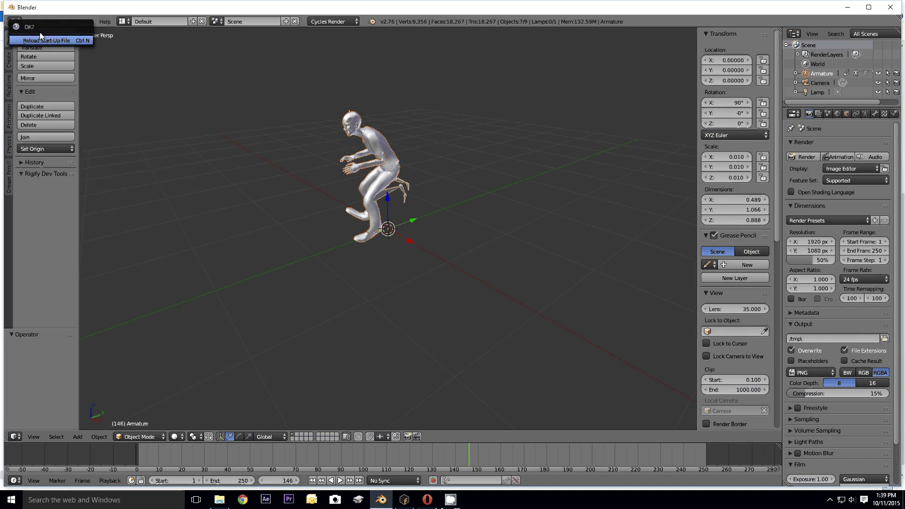
click(40, 32)
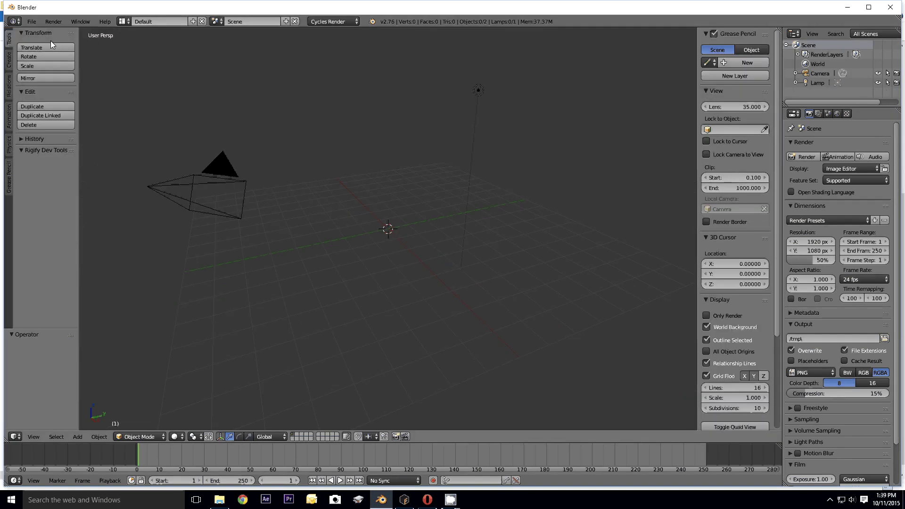
Step: Import zombie_stand_up.dae as COLLADA with Import Units switched off
click(29, 21)
mouse_move(53, 191)
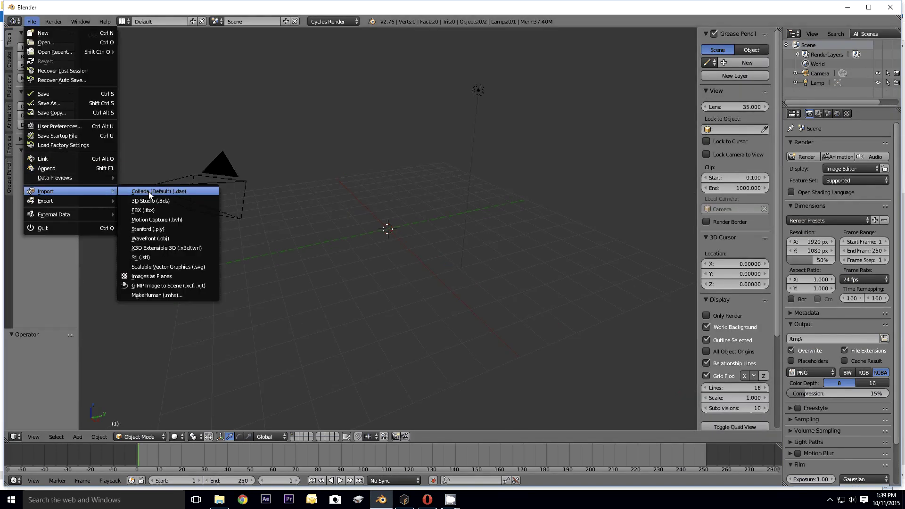
click(150, 192)
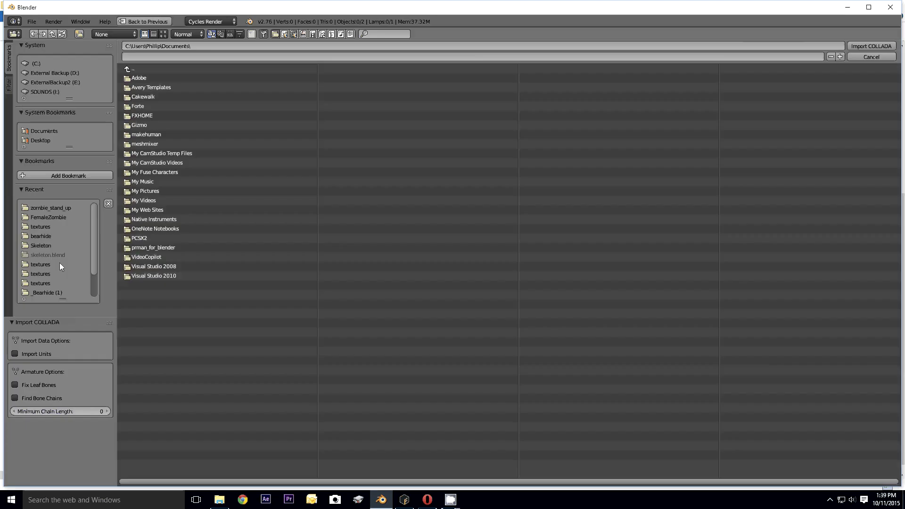
click(14, 354)
scroll(98, 231, down, 3)
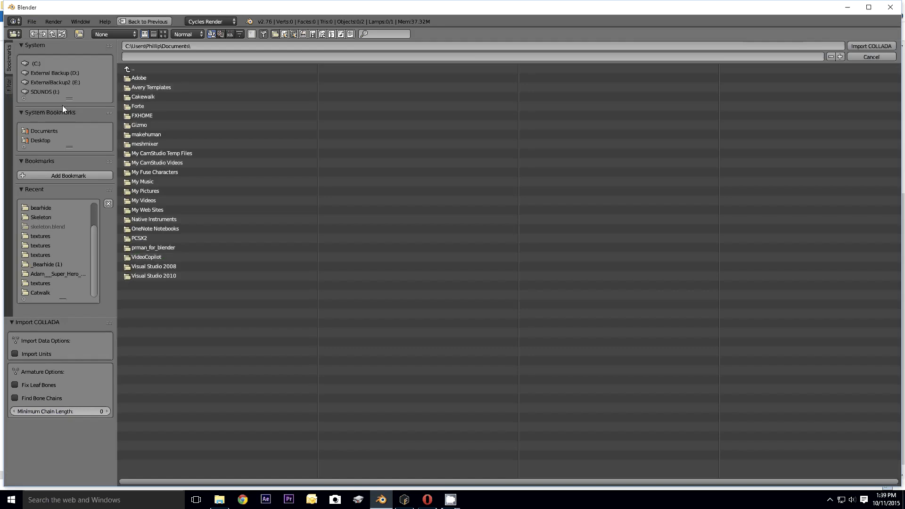
scroll(92, 257, up, 3)
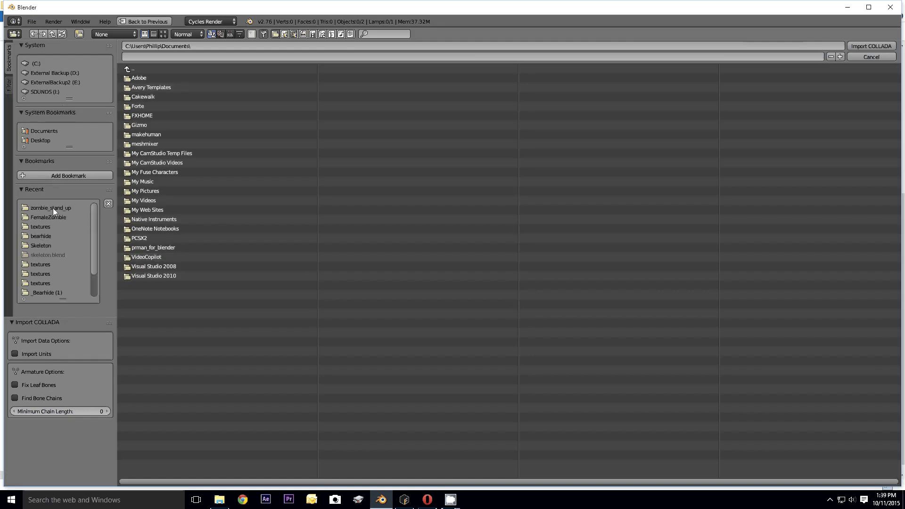
click(50, 208)
click(160, 88)
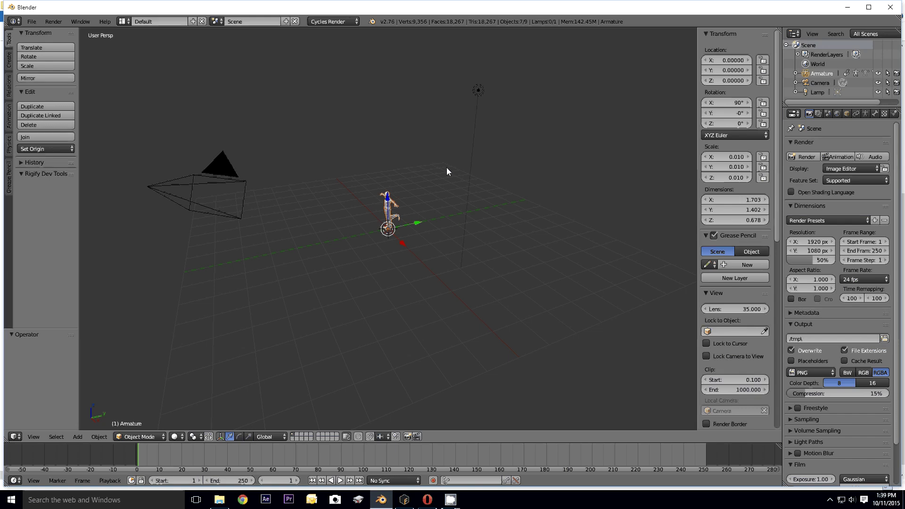
Step: Set up another COLLADA import of zombie_stand_up.dae with Import Units, Fix Leaf Bones and Find Bone Chains enabled
click(32, 22)
mouse_move(46, 193)
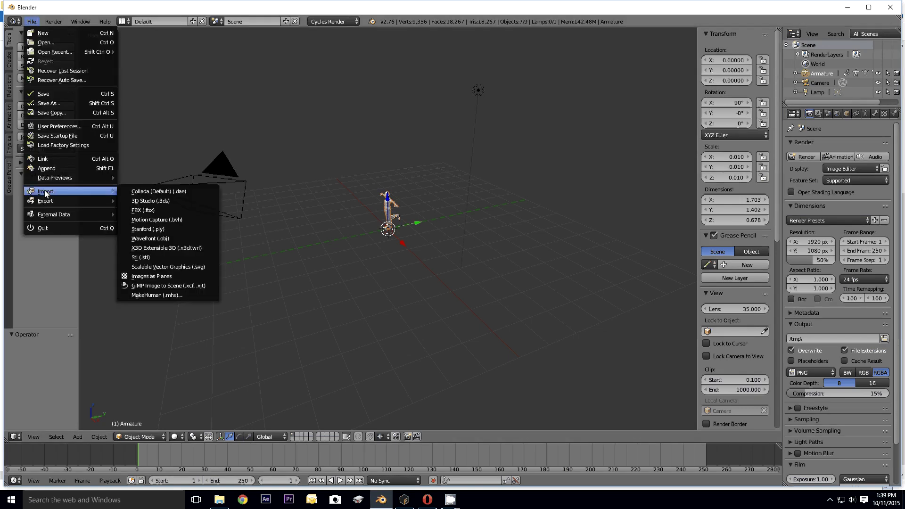
click(147, 192)
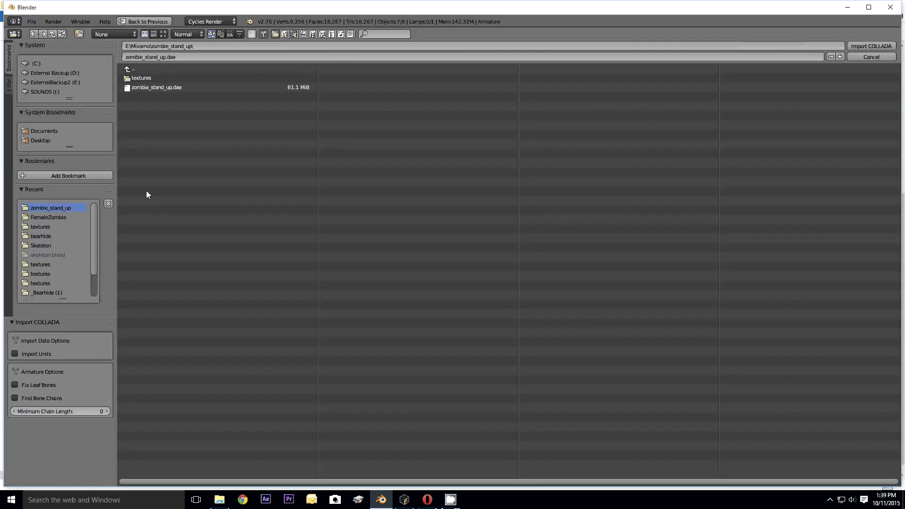
drag(15, 354, 15, 399)
click(160, 87)
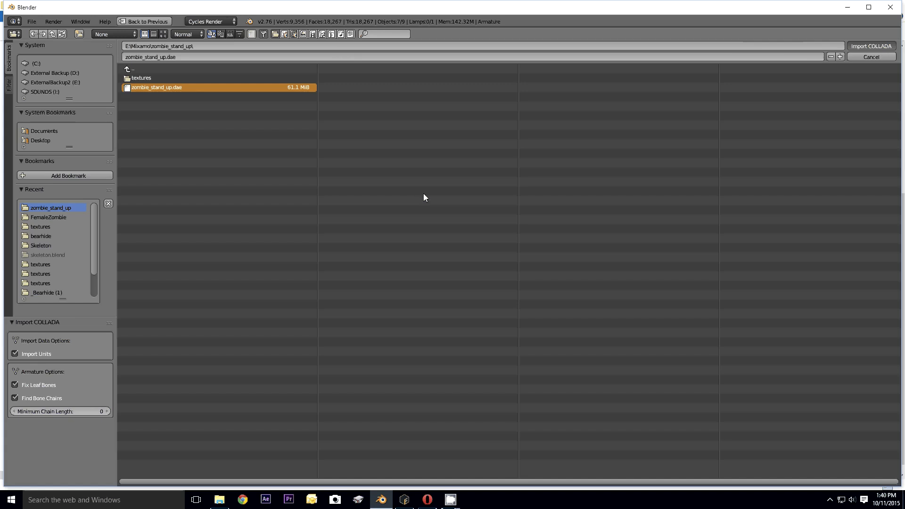
Step: Confirm the import and move Armature.001 along Y, apart from the first copy
key(Return)
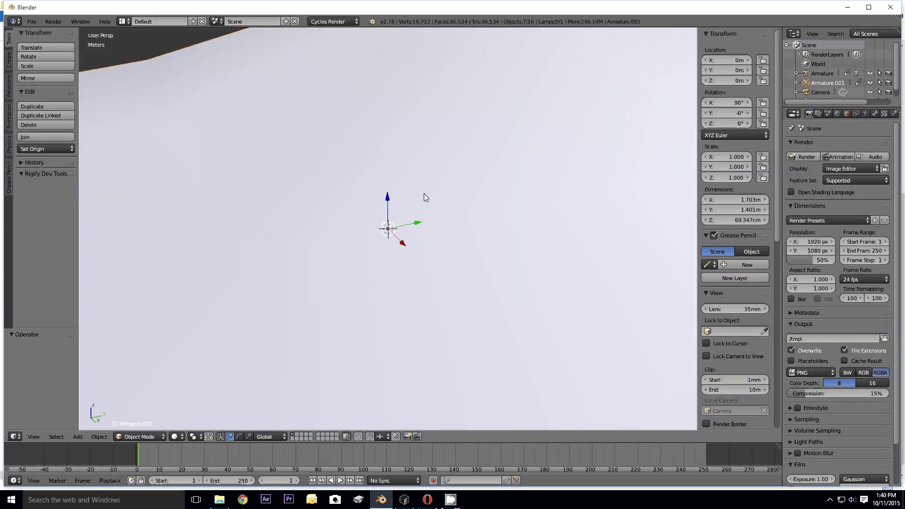
scroll(411, 194, down, 10)
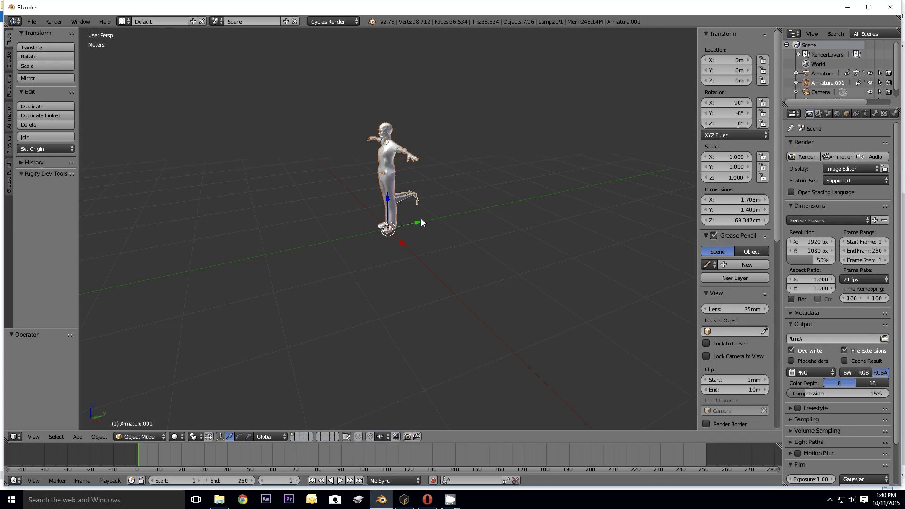
drag(418, 223, 390, 228)
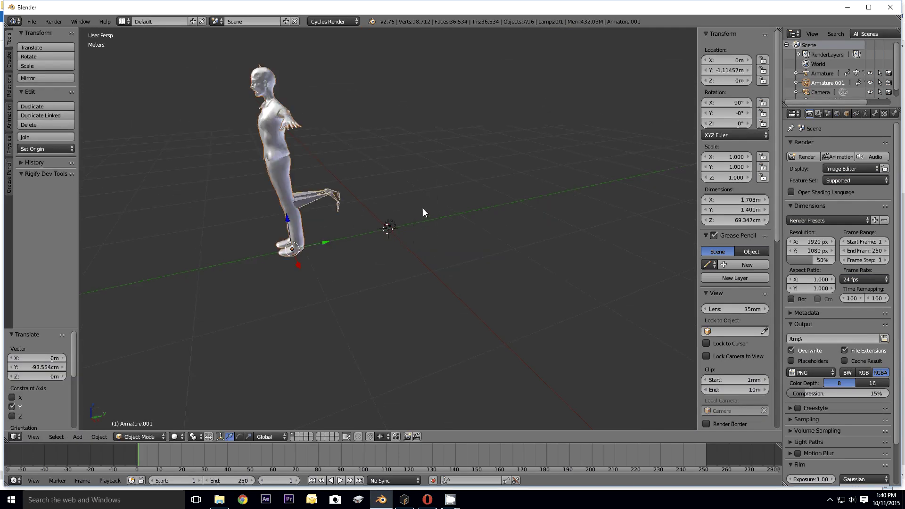
Step: Orbit around Armature.001 to inspect its T-pose from a three-quarter front view
scroll(302, 388, down, 3)
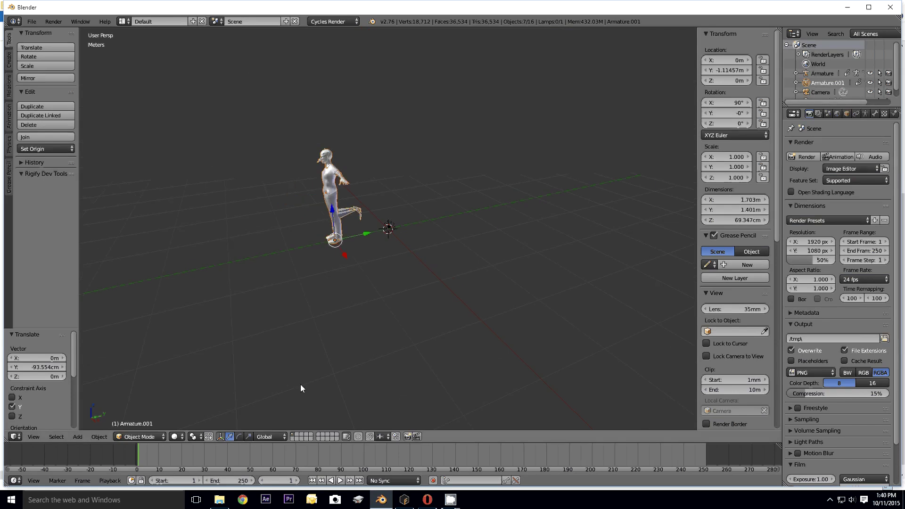
middle_drag(301, 384, 367, 203)
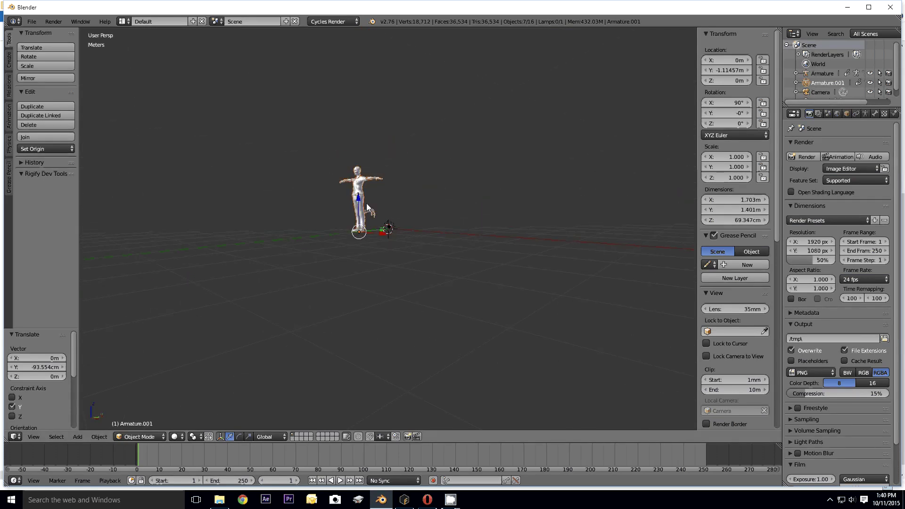
scroll(366, 203, up, 5)
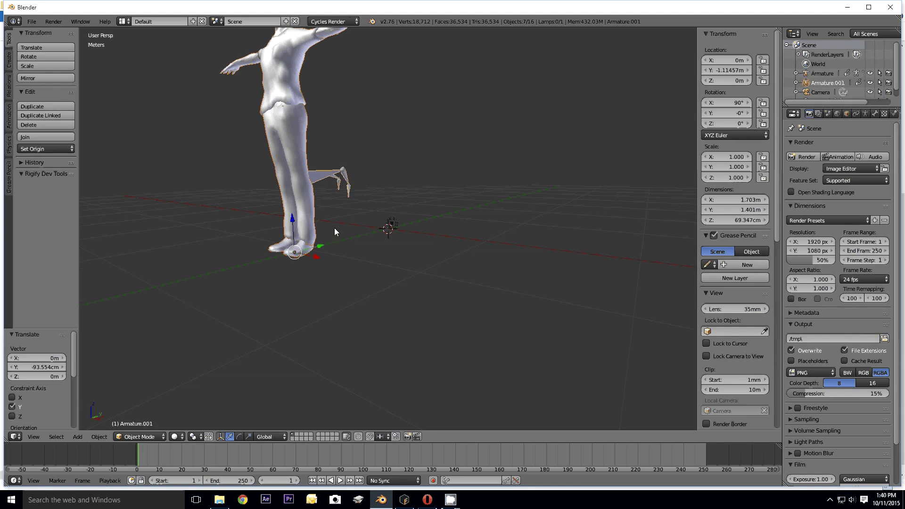
middle_drag(334, 228, 307, 235)
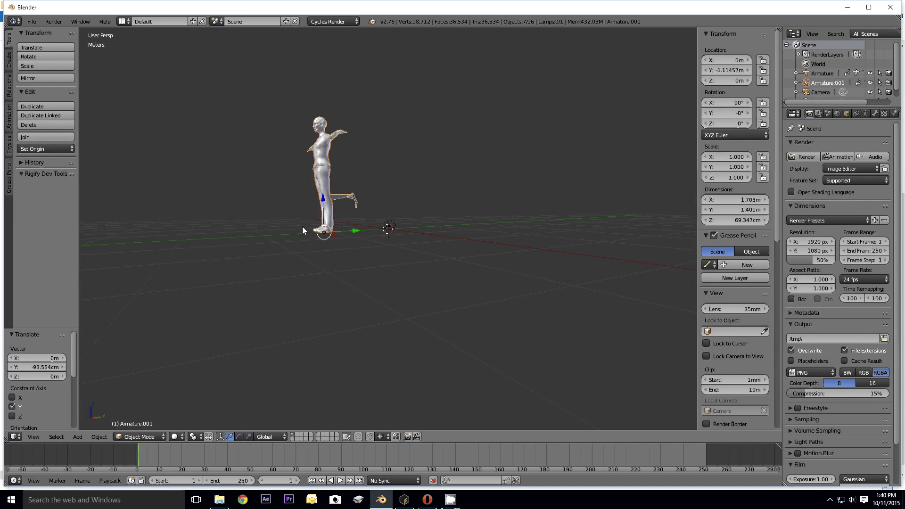
scroll(303, 230, up, 1)
middle_drag(313, 267, 365, 205)
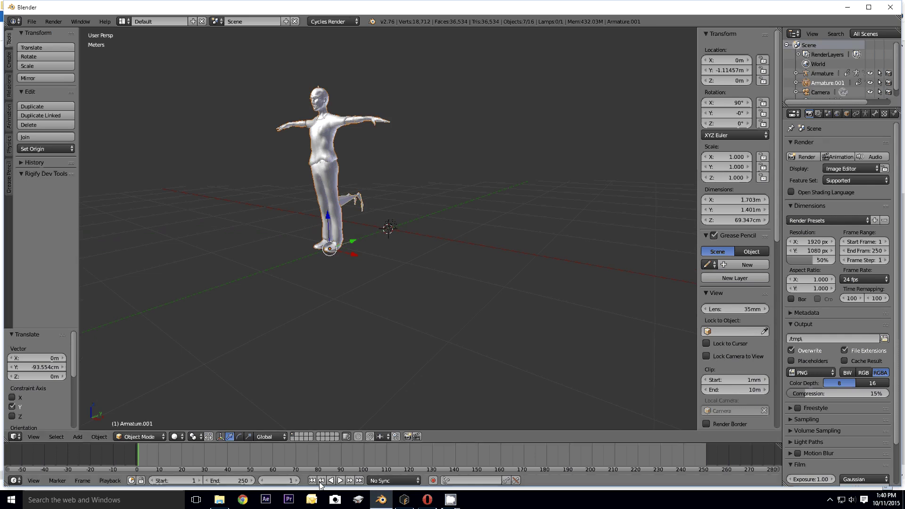
Step: Play the animation, pause it at frame 191, and bring up the CamStudio window
click(340, 480)
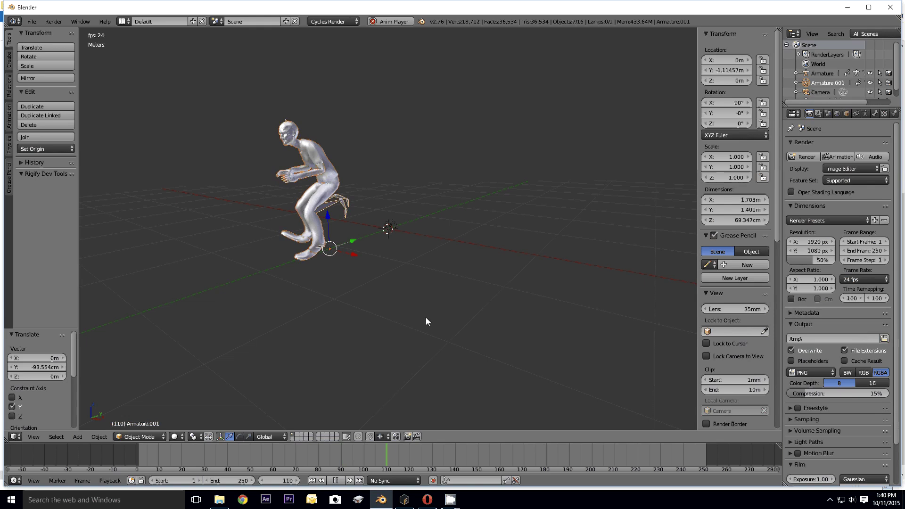
click(336, 482)
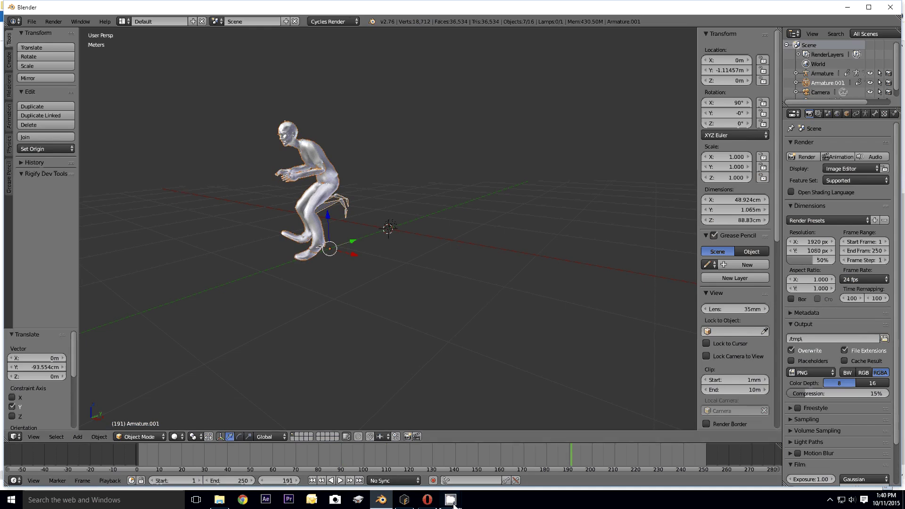
mouse_move(450, 500)
click(412, 474)
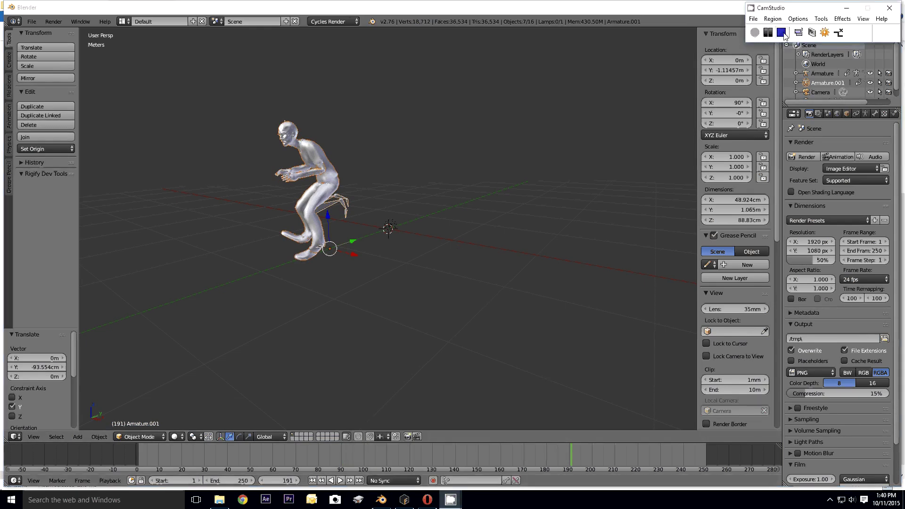